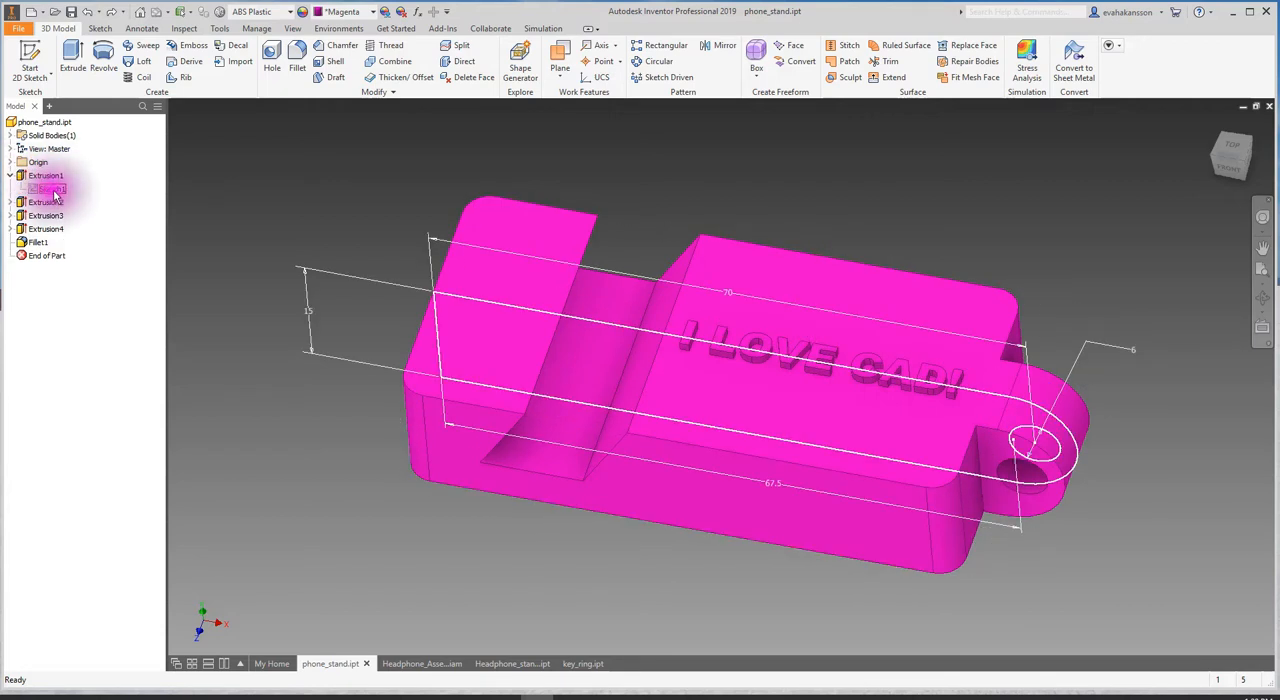
- Open the base profile sketch of the phone stand's first extrusion for editing and view its dimensioned outline
right_click(55, 189)
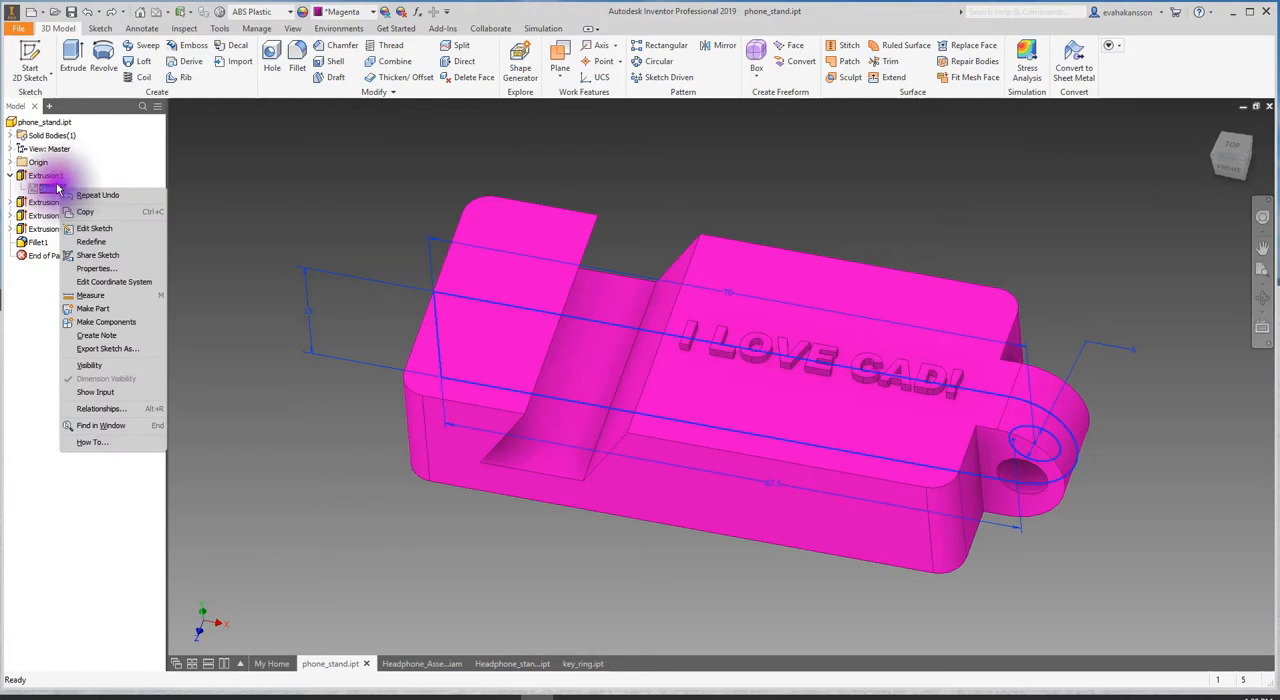
click(105, 229)
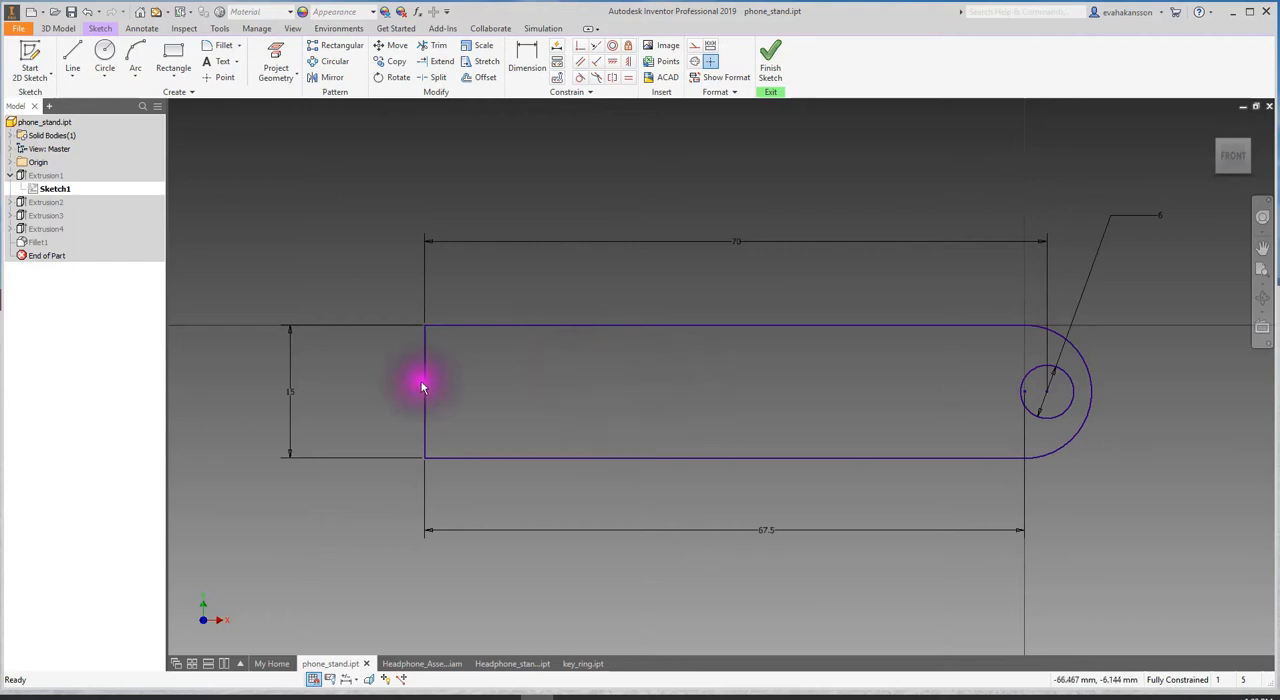
shift+middle_drag(809, 366, 809, 377)
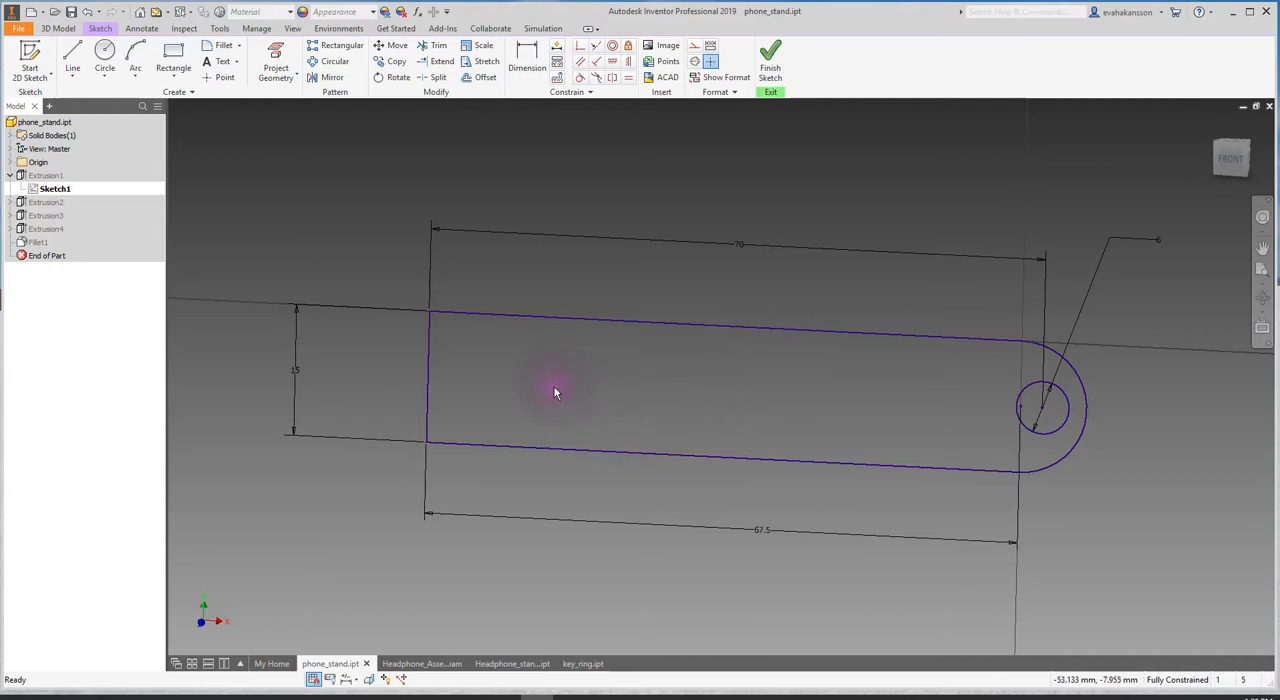
- Switch to the headphone assembly and examine the headphones hanging on the stand from several angles
click(418, 665)
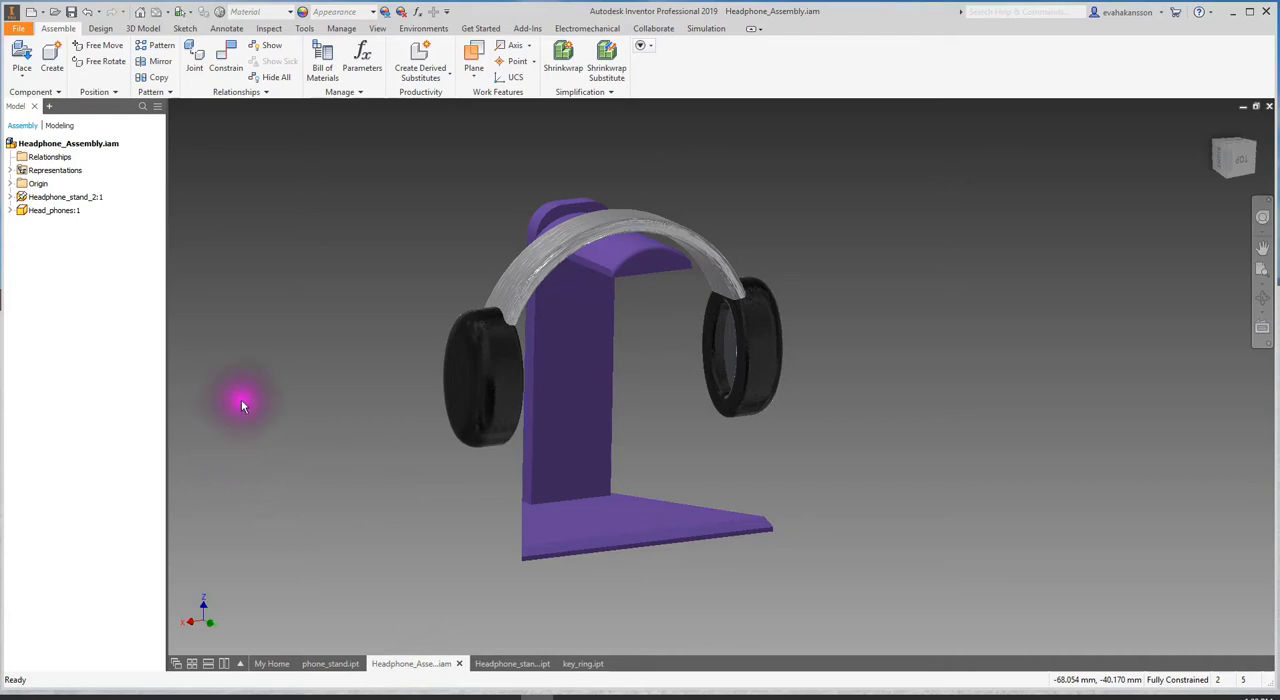
scroll(276, 362, down, 3)
shift+middle_drag(299, 342, 834, 434)
scroll(394, 350, up, 3)
click(645, 247)
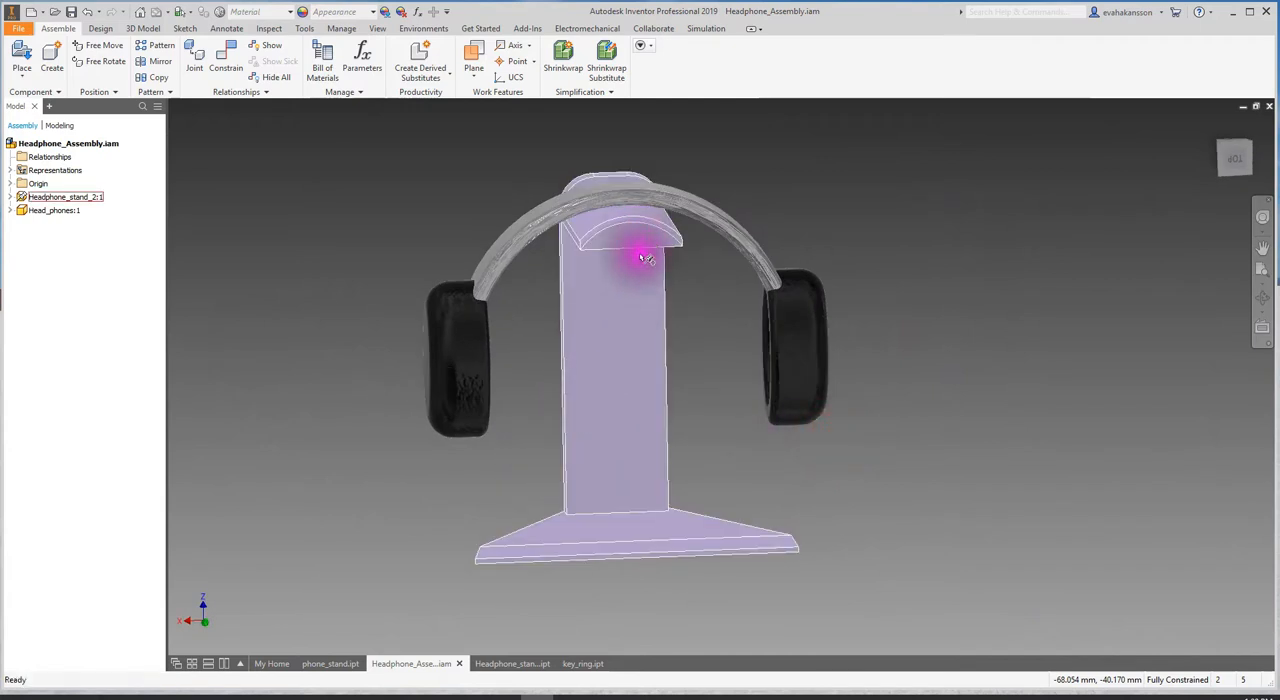
shift+middle_drag(1123, 451, 1071, 457)
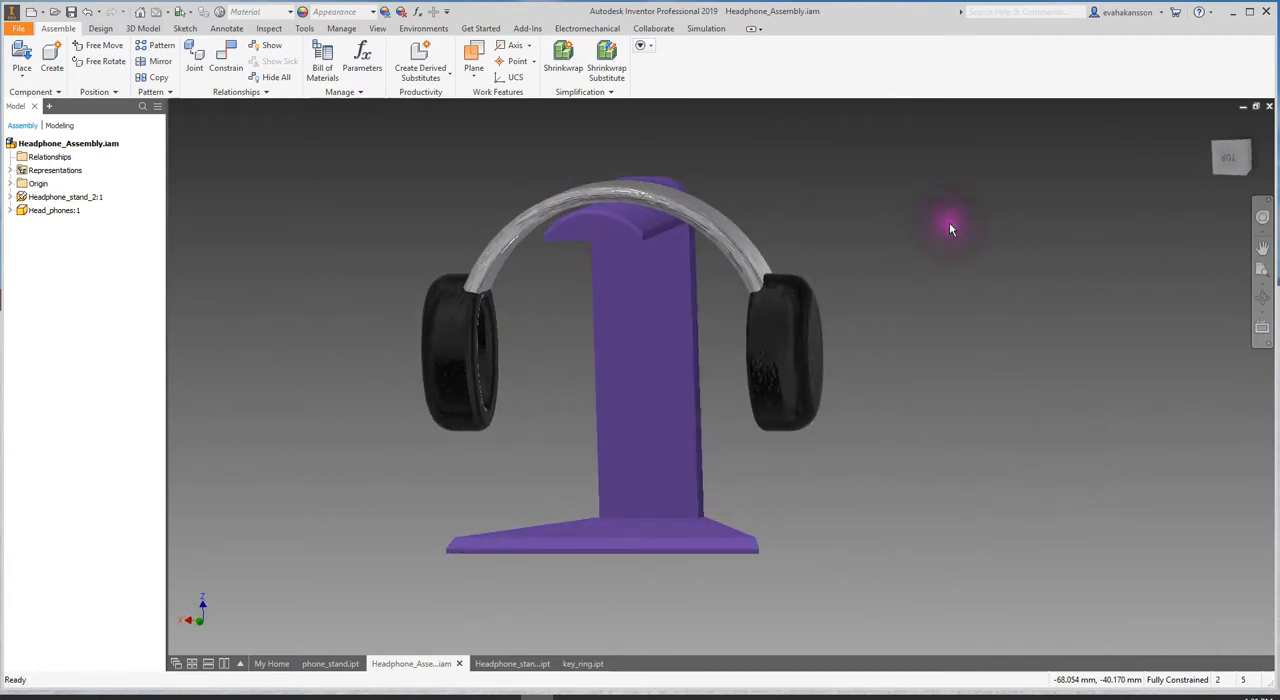
click(686, 251)
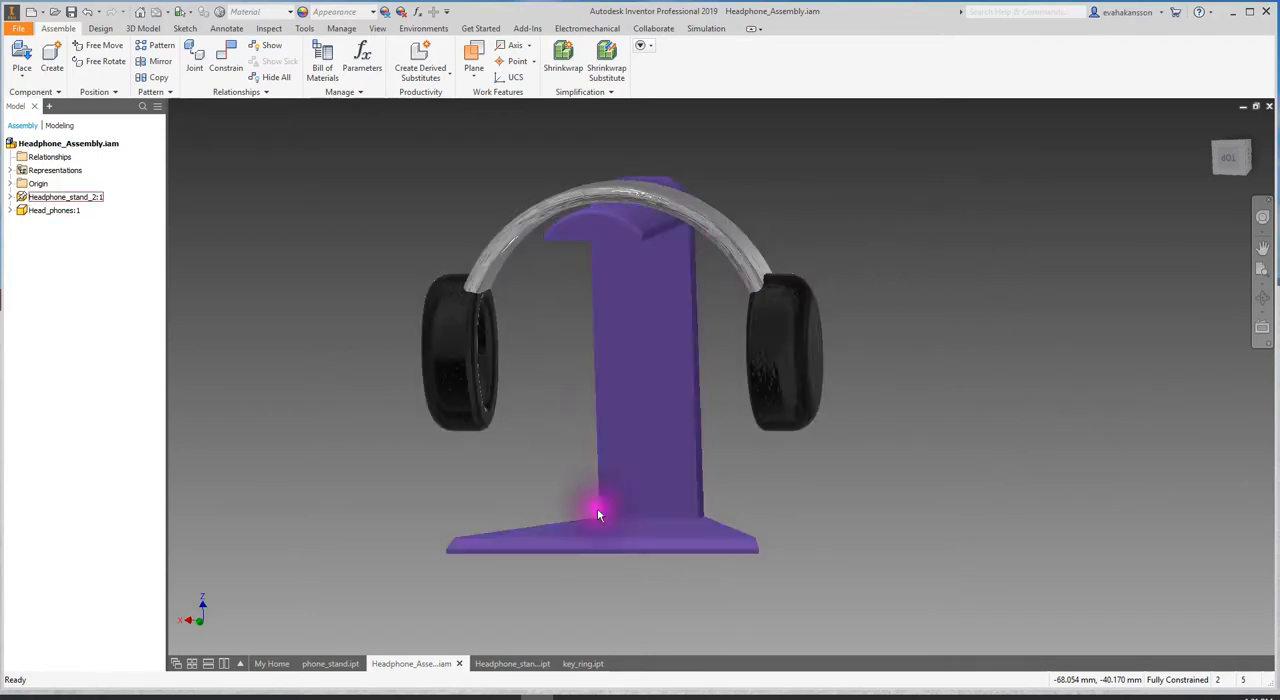
click(316, 494)
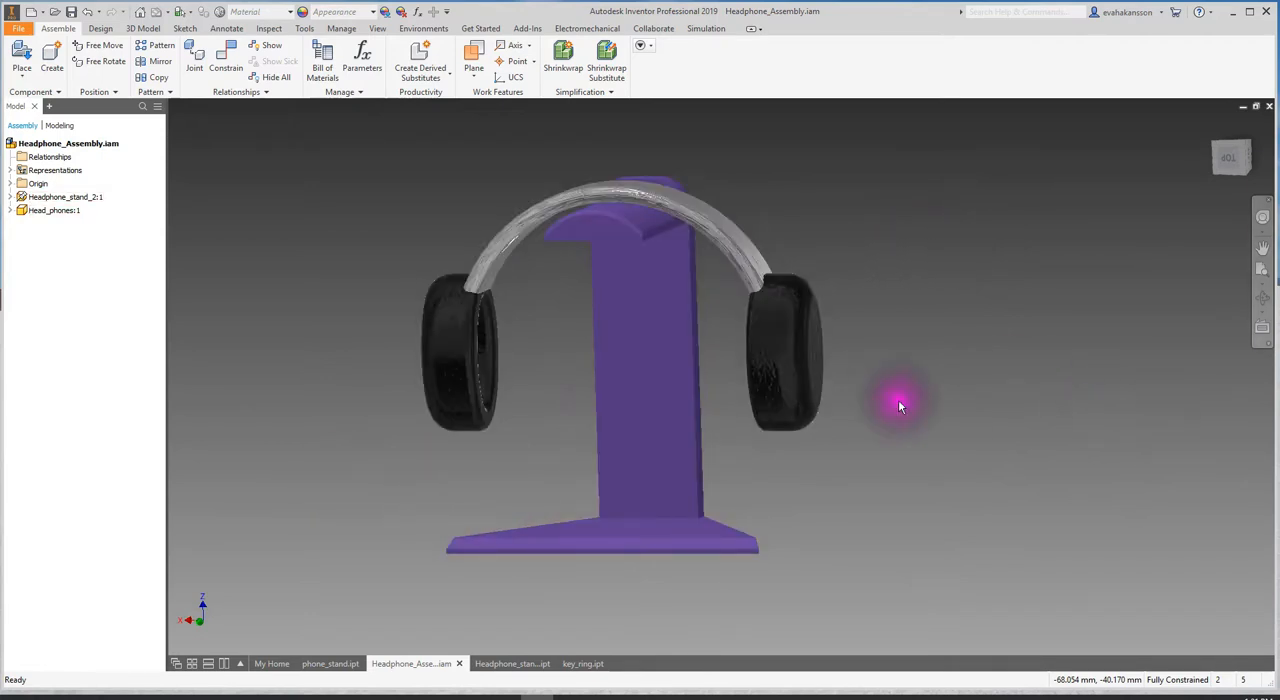
shift+middle_drag(1100, 445, 1063, 443)
- Switch to the headphone stand part and start a 2D sketch on the front face of its upright
click(510, 663)
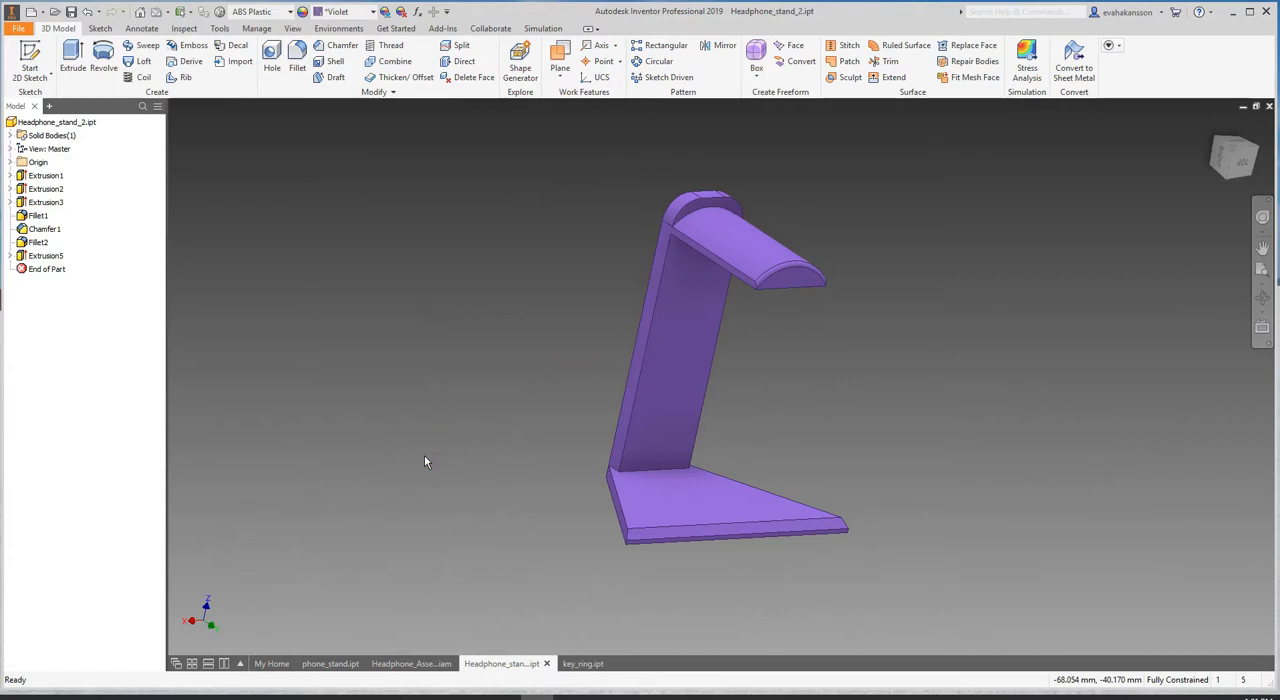
click(427, 550)
shift+middle_drag(1046, 464, 978, 440)
click(700, 225)
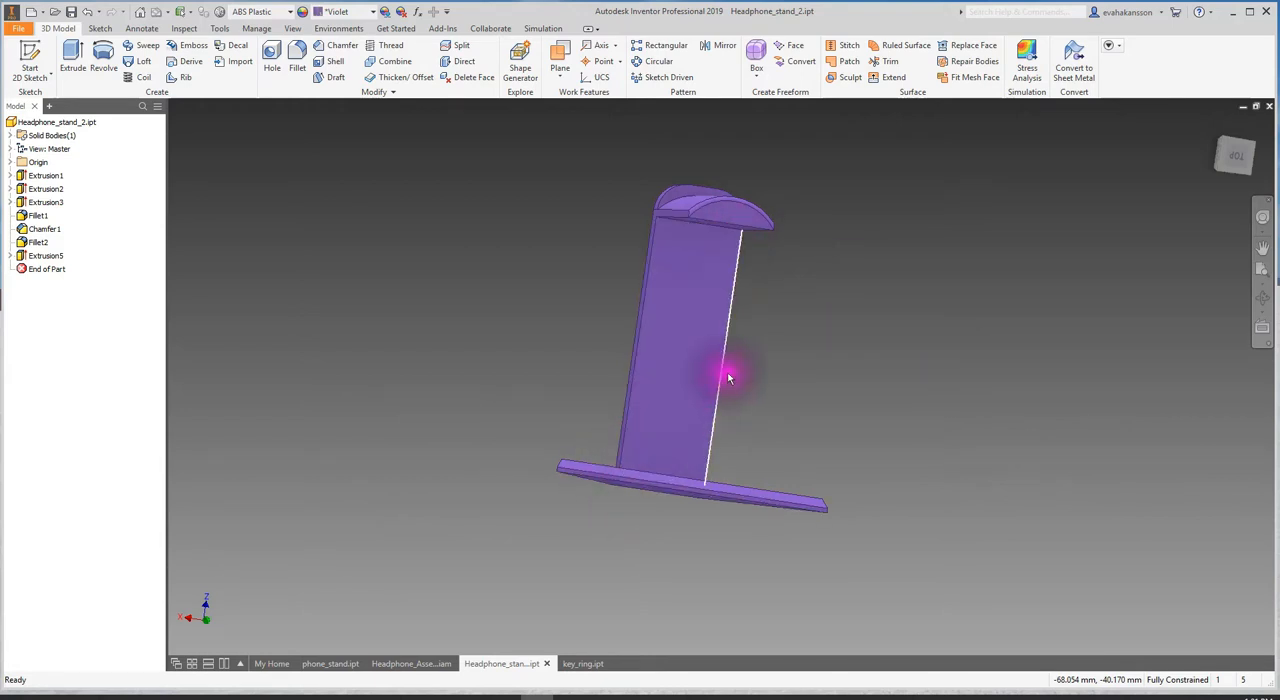
click(30, 62)
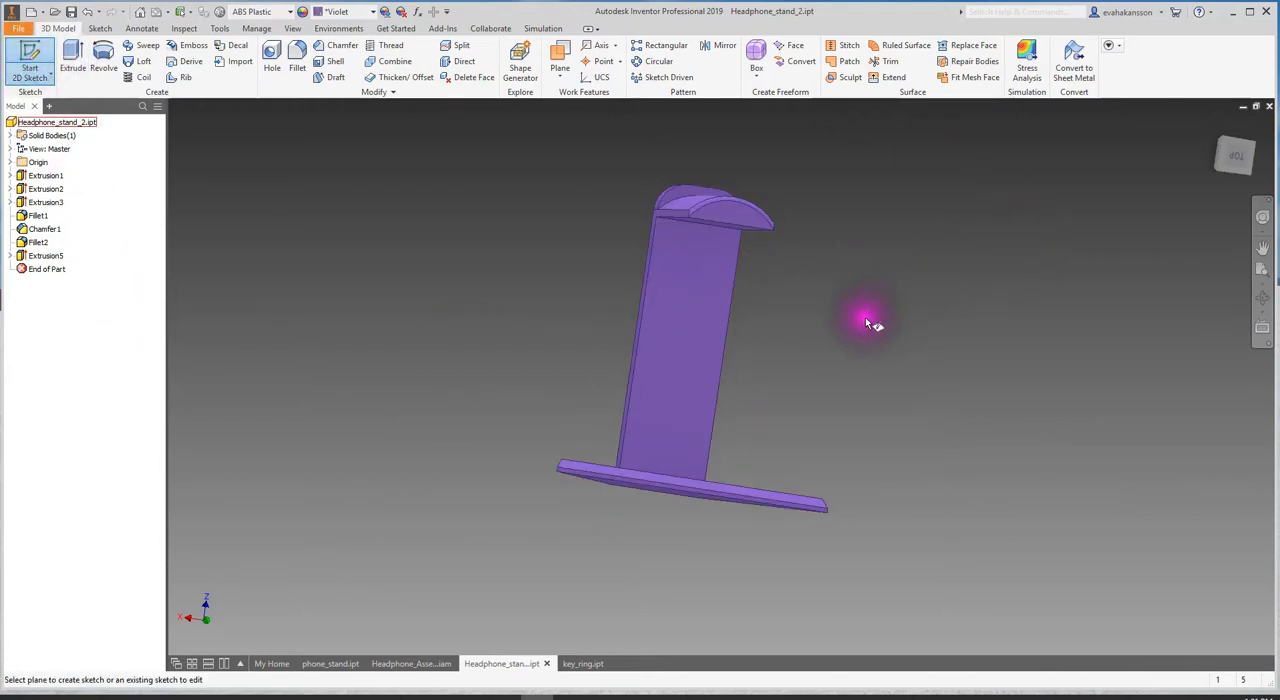
click(686, 347)
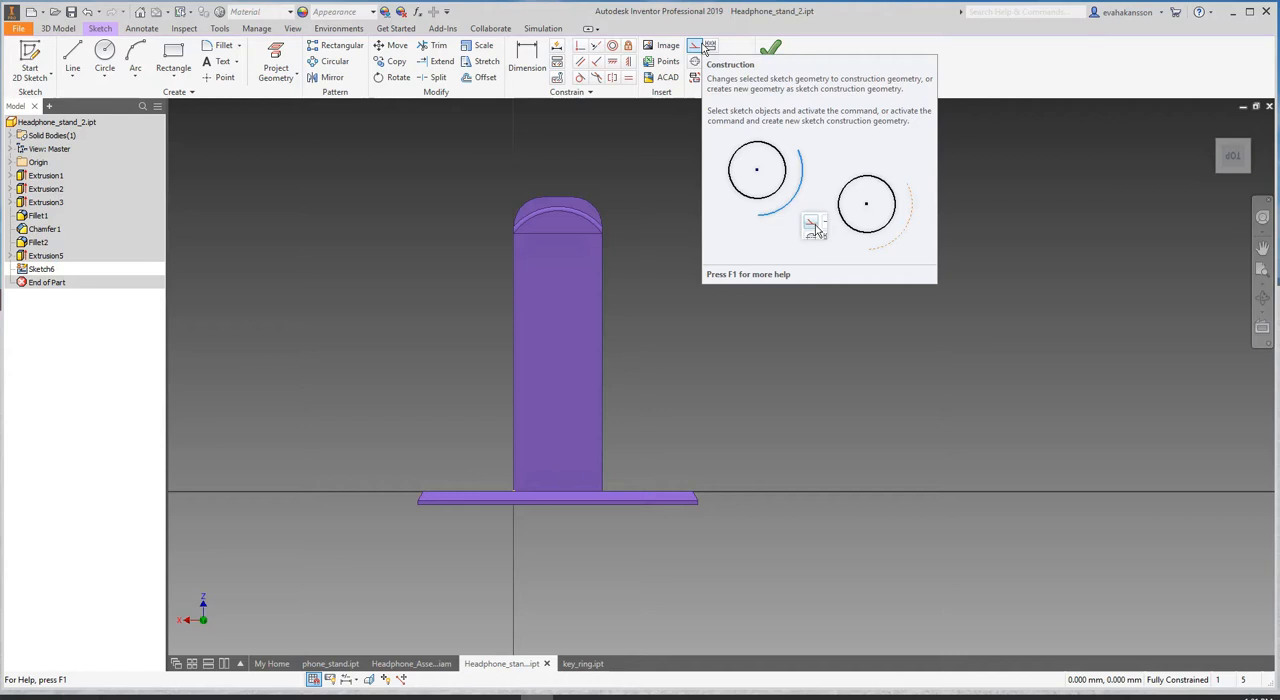
- Draw a diagonal construction line across the upright's face, from its upper right corner to its lower left corner at the origin
click(703, 46)
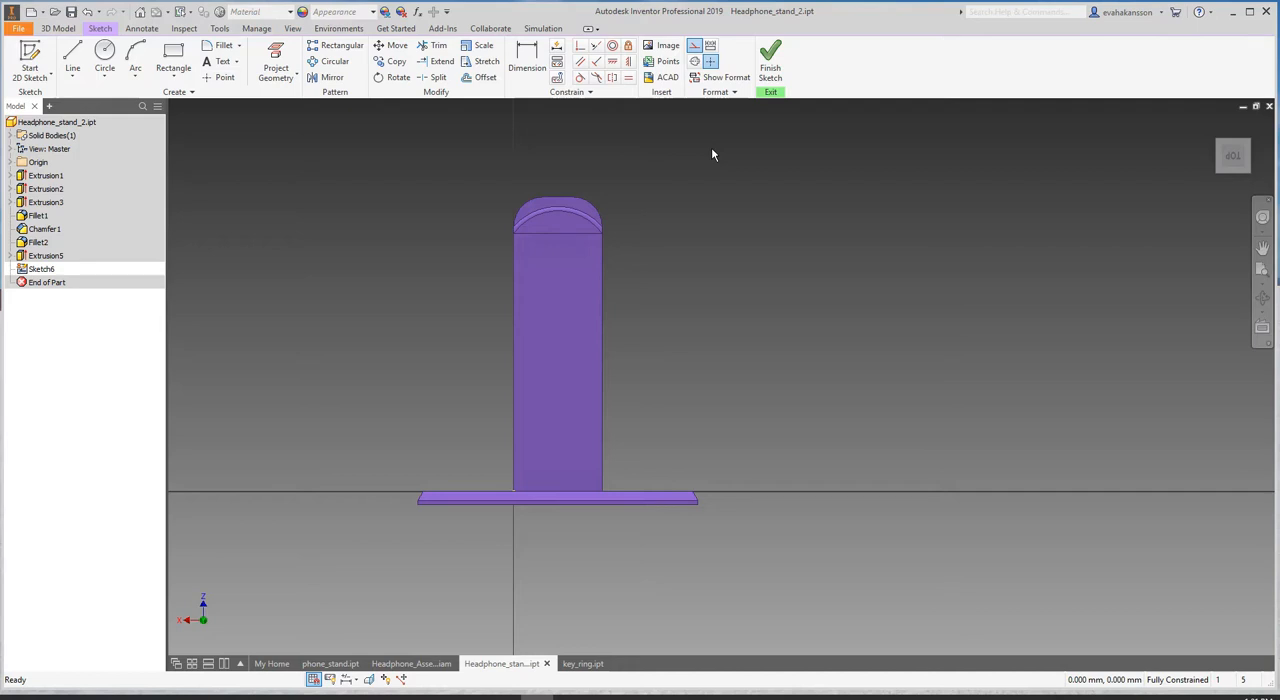
click(695, 50)
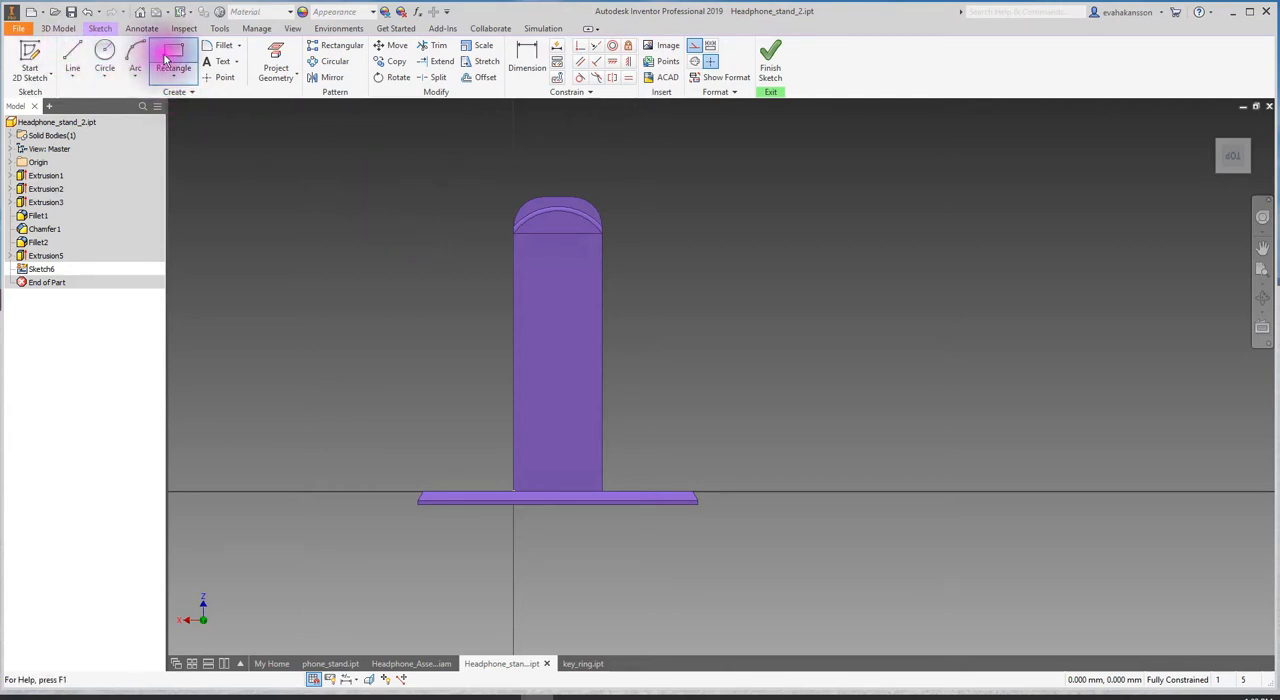
click(104, 57)
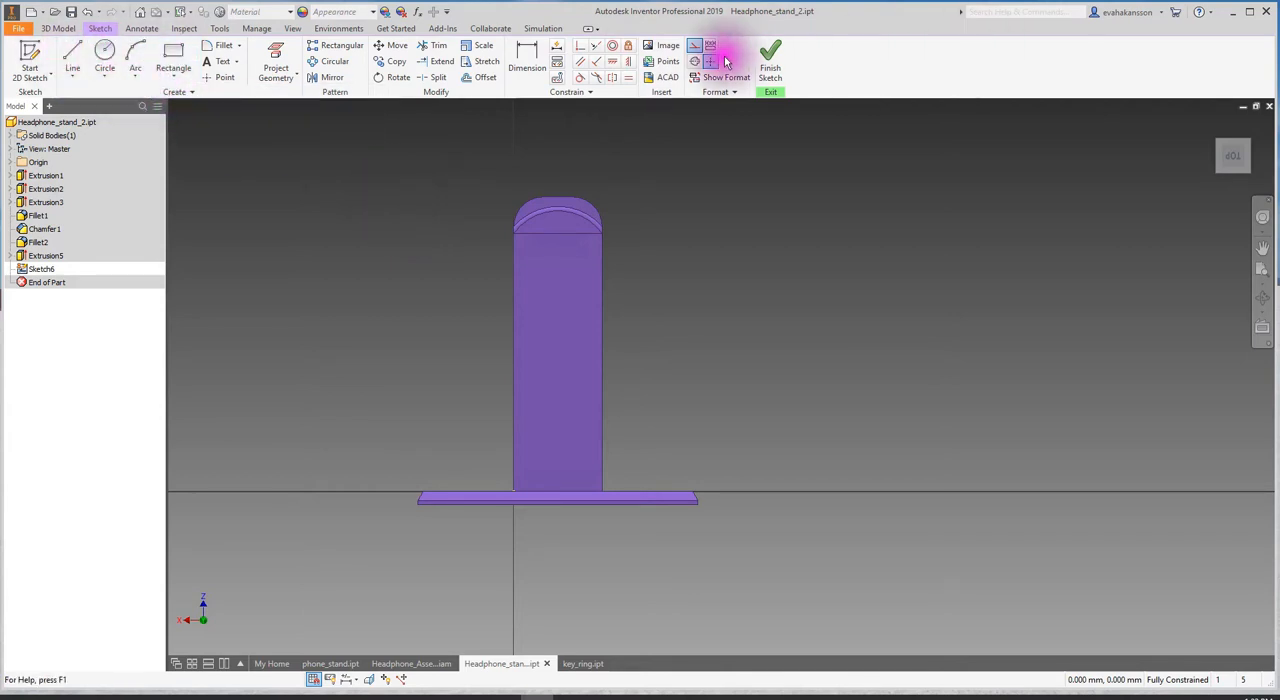
click(66, 55)
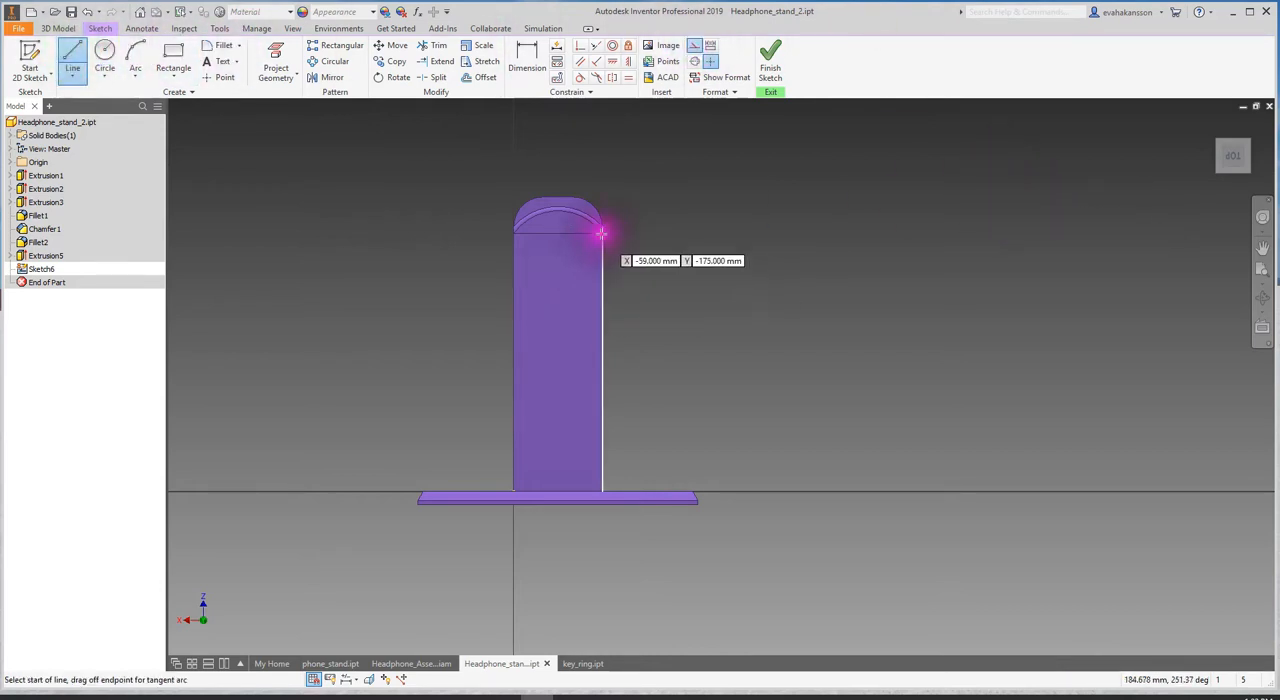
scroll(601, 234, down, 5)
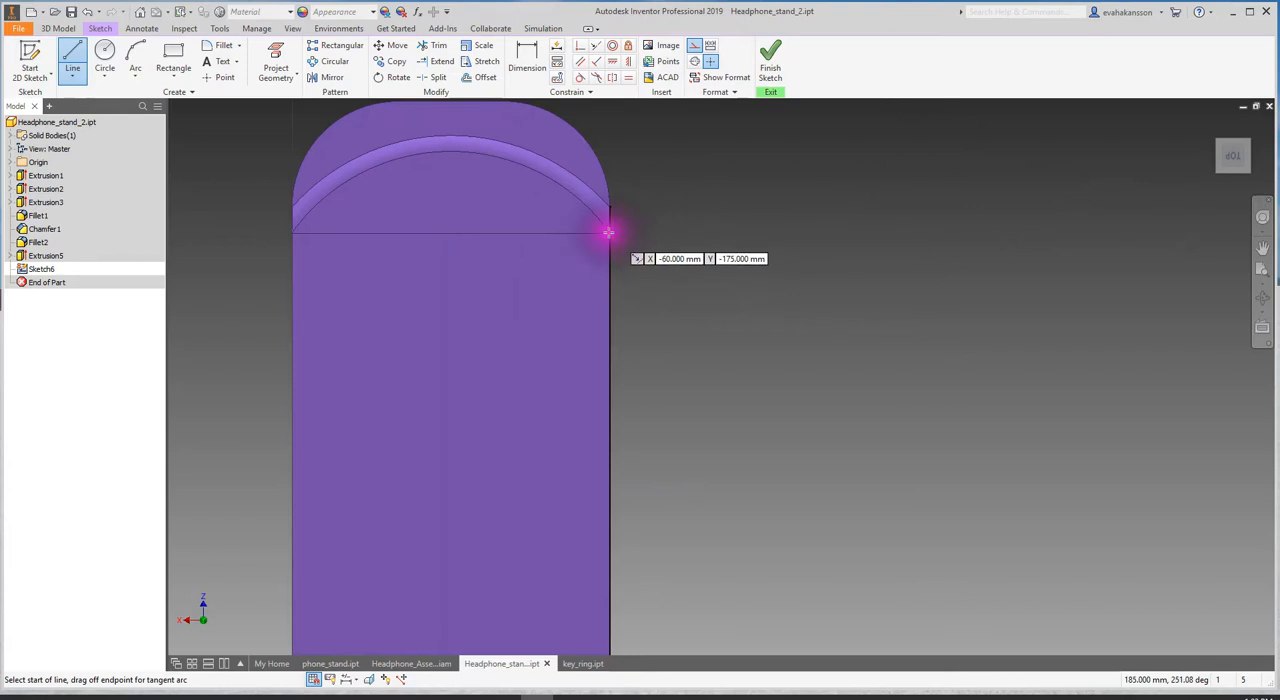
click(608, 232)
scroll(497, 425, up, 5)
scroll(657, 271, down, 5)
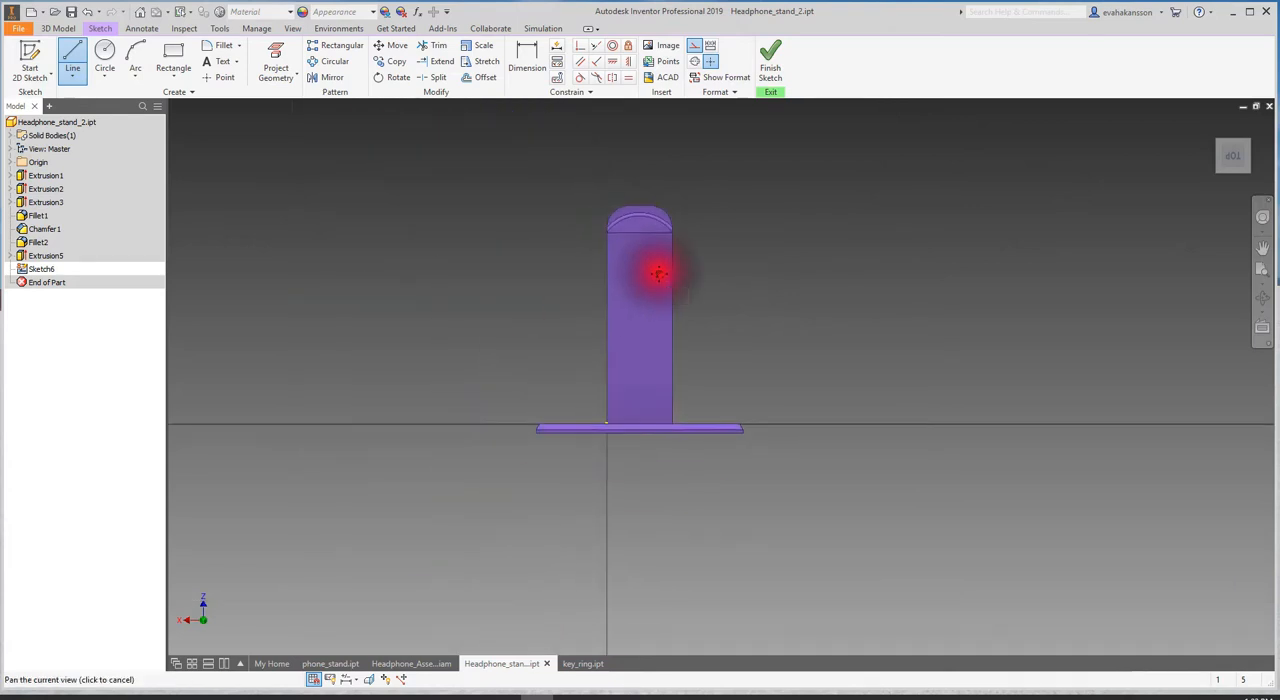
click(565, 500)
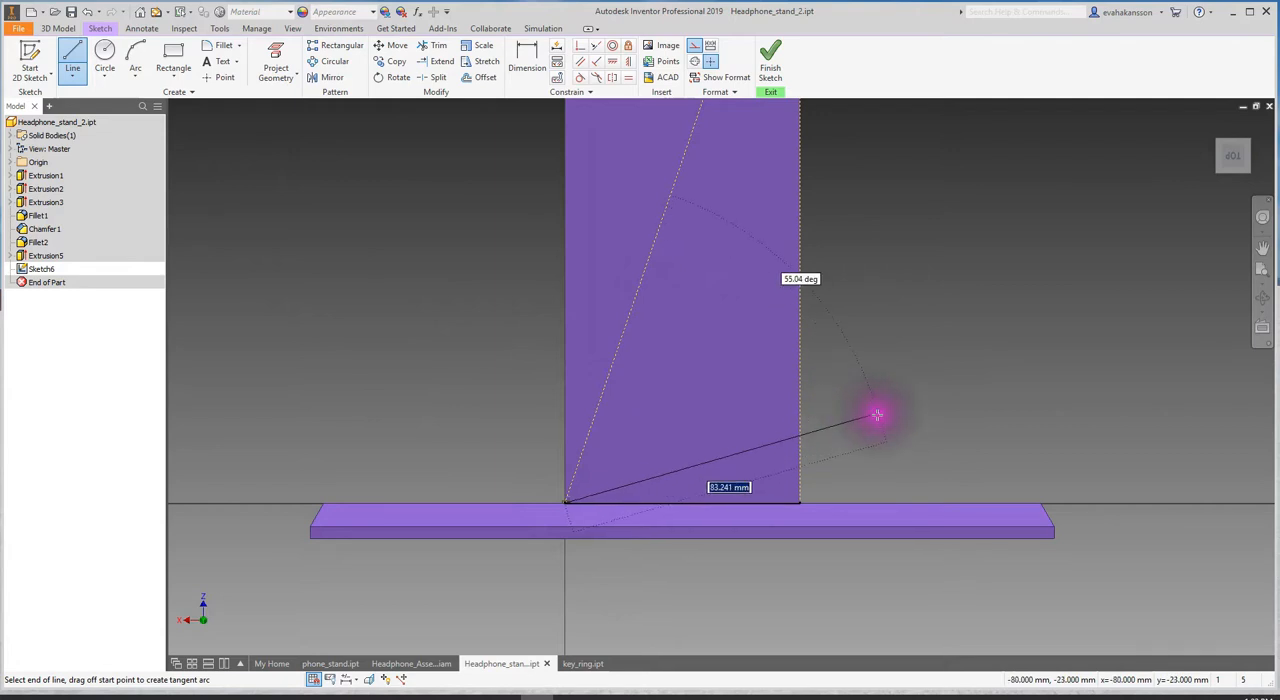
key(Escape)
- Examine the diagonal construction line on the upright from several angles and check its constraint status
scroll(808, 346, up, 3)
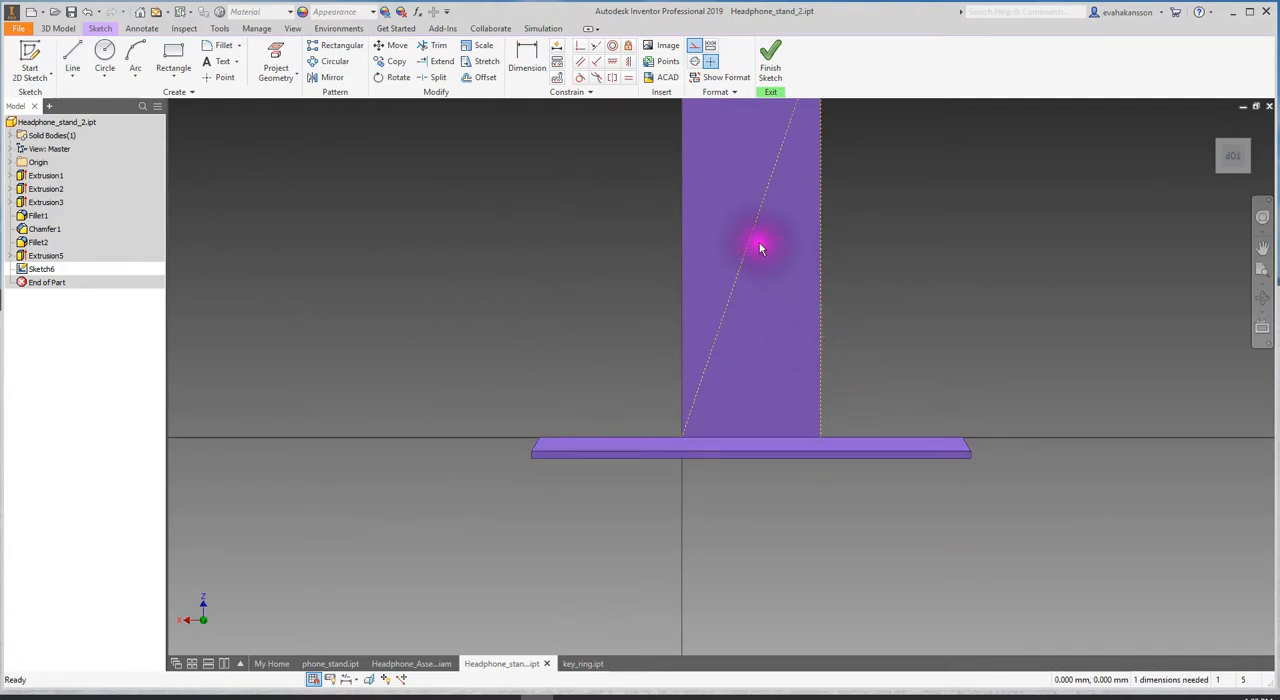
mouse_move(769, 229)
middle_down()
mouse_move(706, 297)
mouse_move(719, 357)
middle_up()
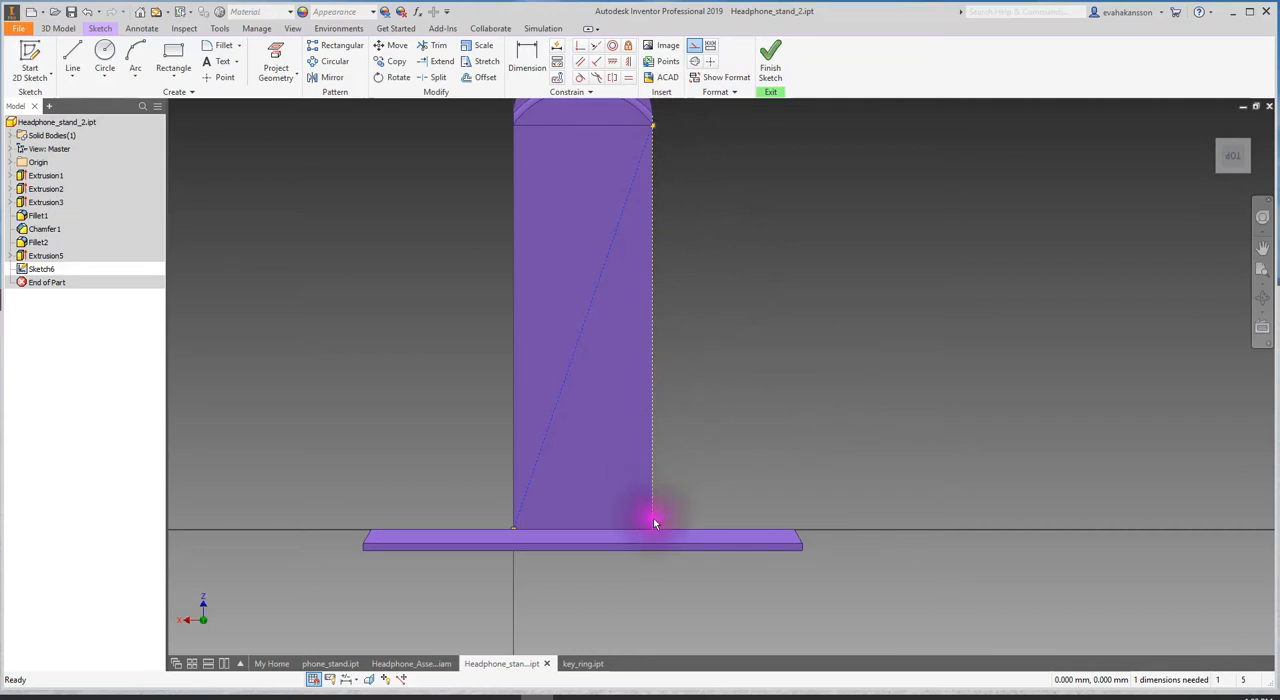
shift+middle_drag(767, 429, 737, 429)
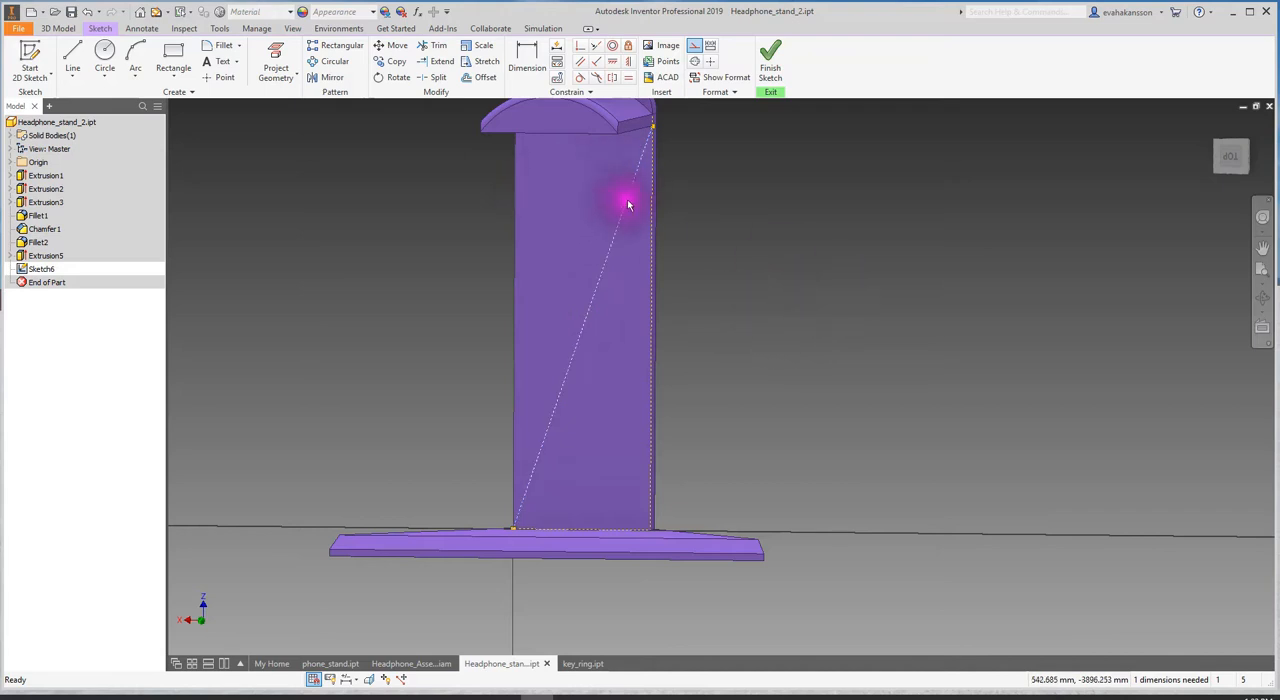
scroll(575, 340, up, 3)
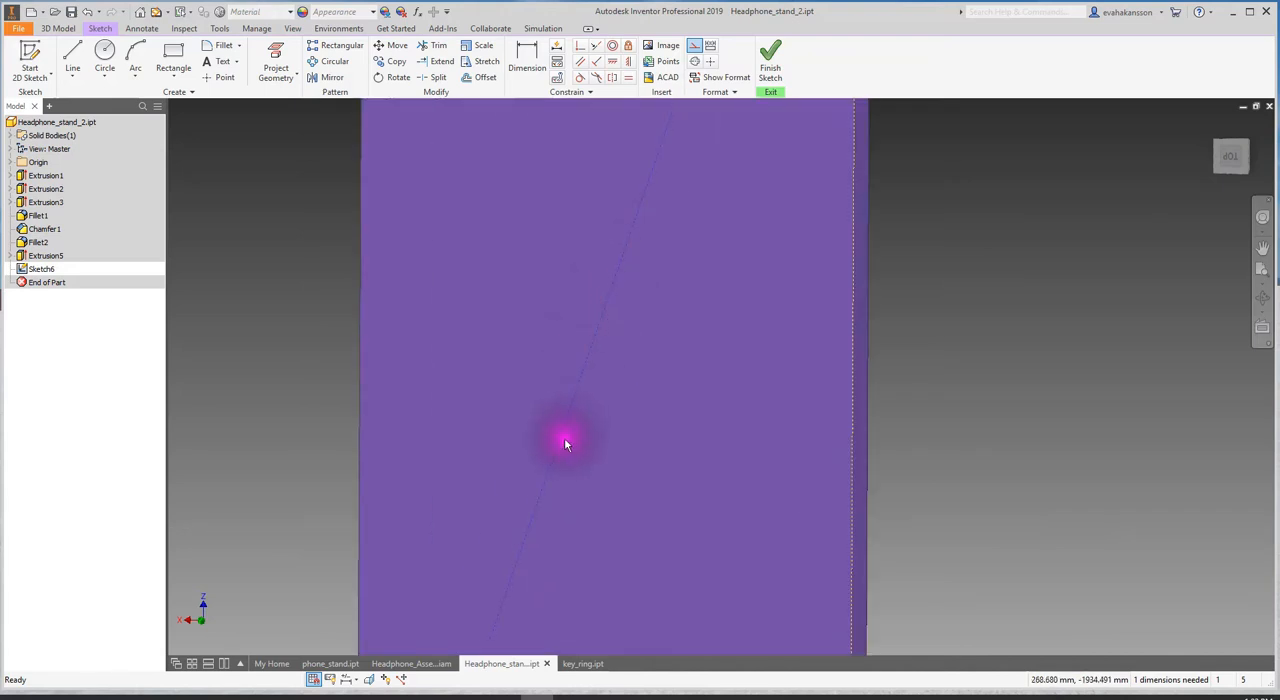
scroll(728, 376, down, 2)
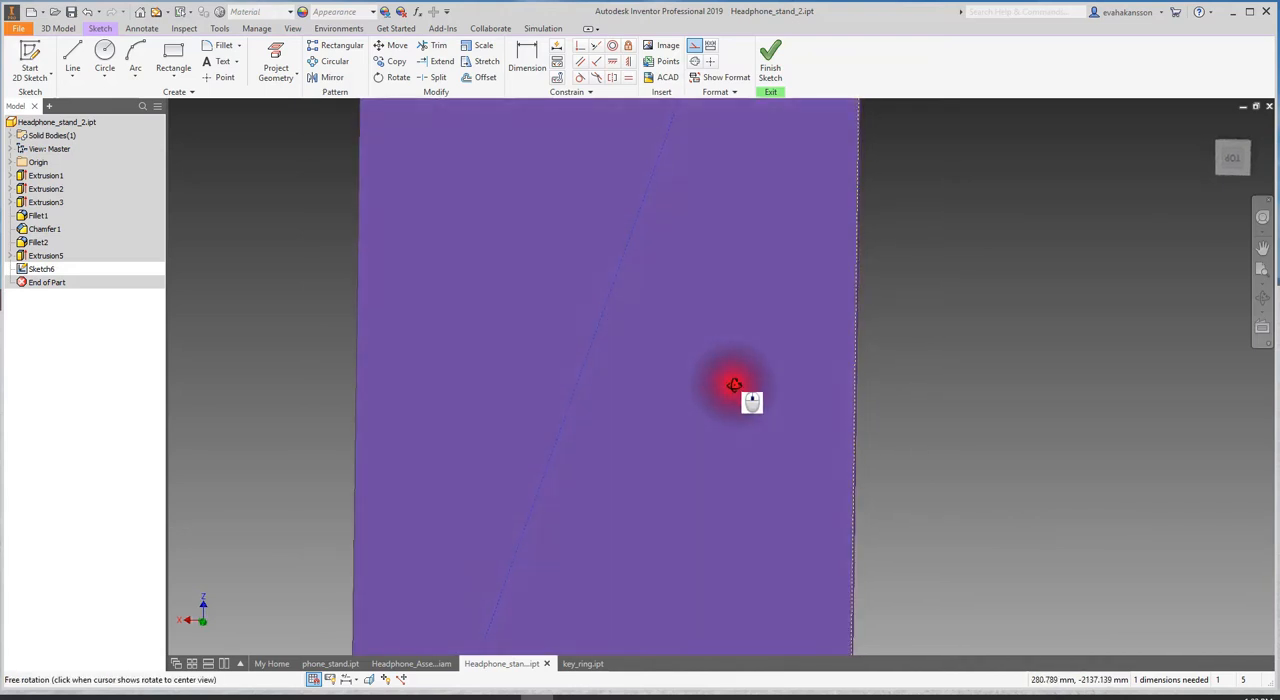
scroll(716, 377, down, 3)
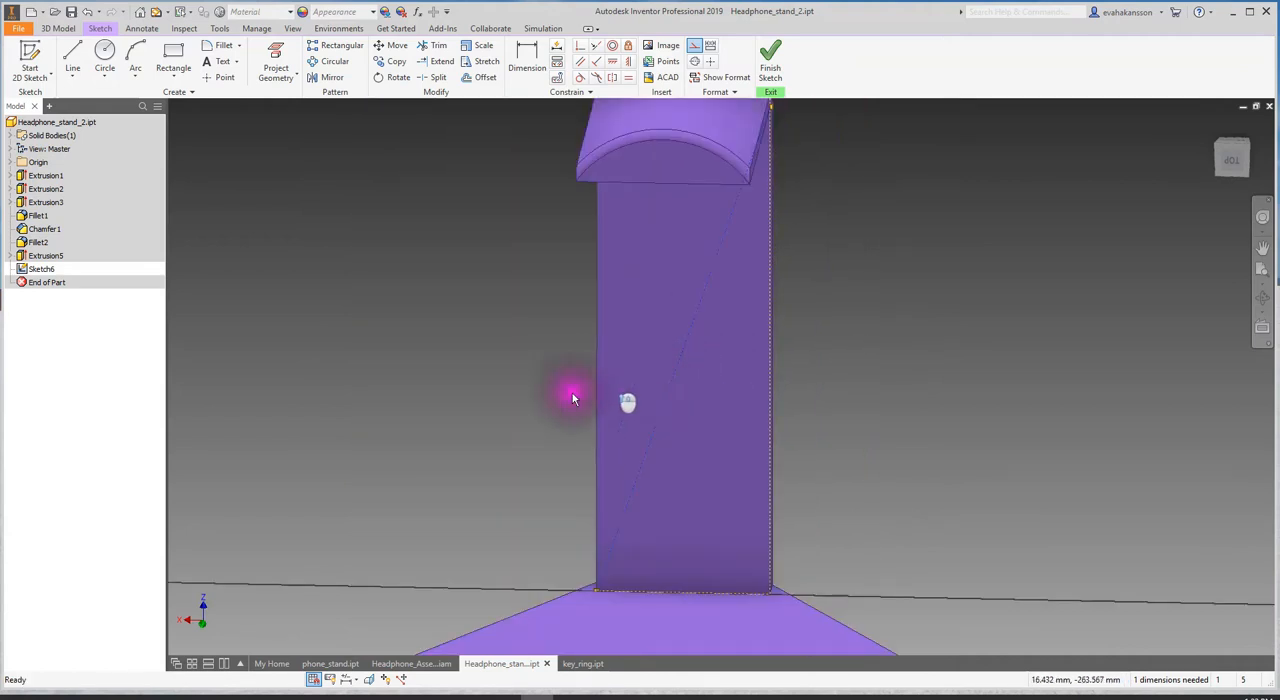
shift+middle_drag(542, 357, 543, 333)
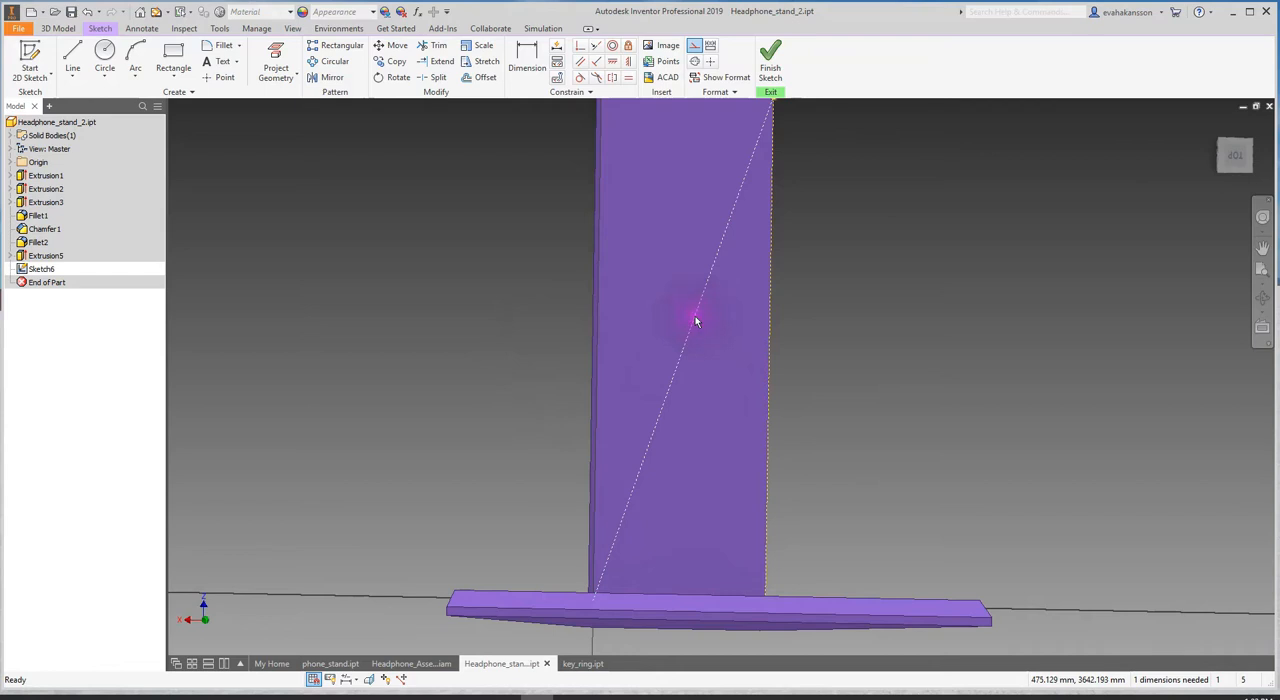
shift+middle_drag(880, 265, 846, 346)
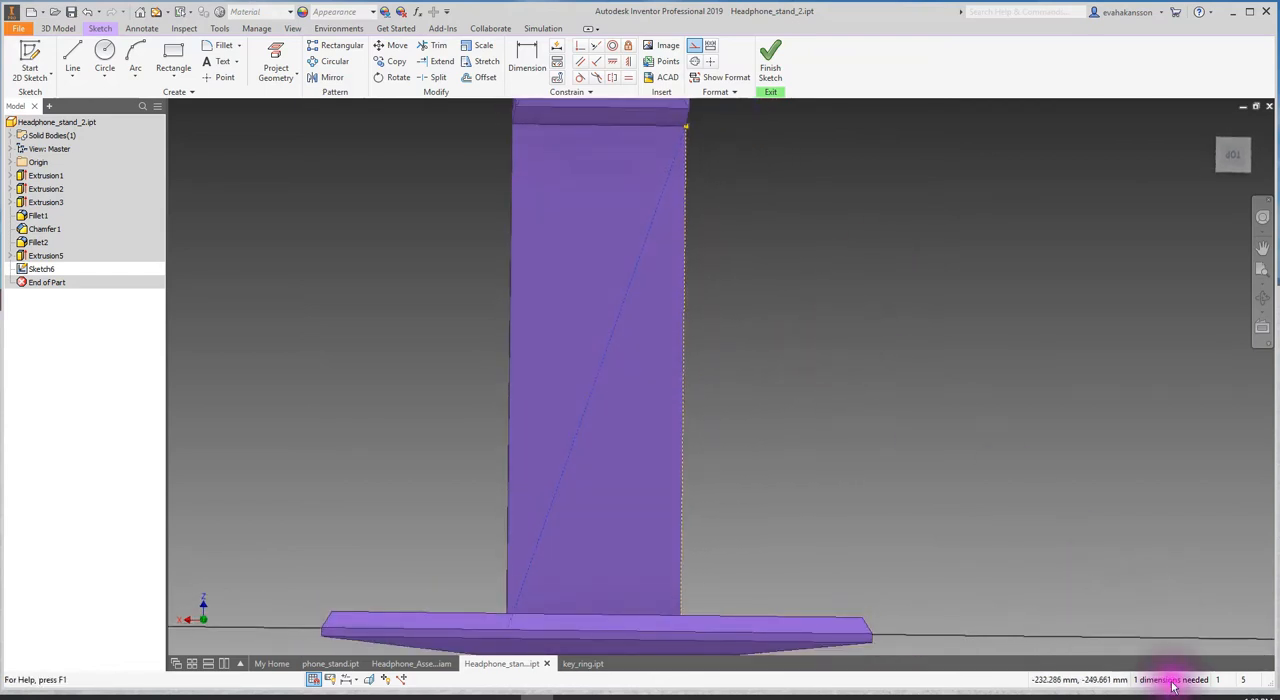
- Fully constrain the diagonal construction line with Auto Dimension, applying both dimensions and constraints
click(557, 47)
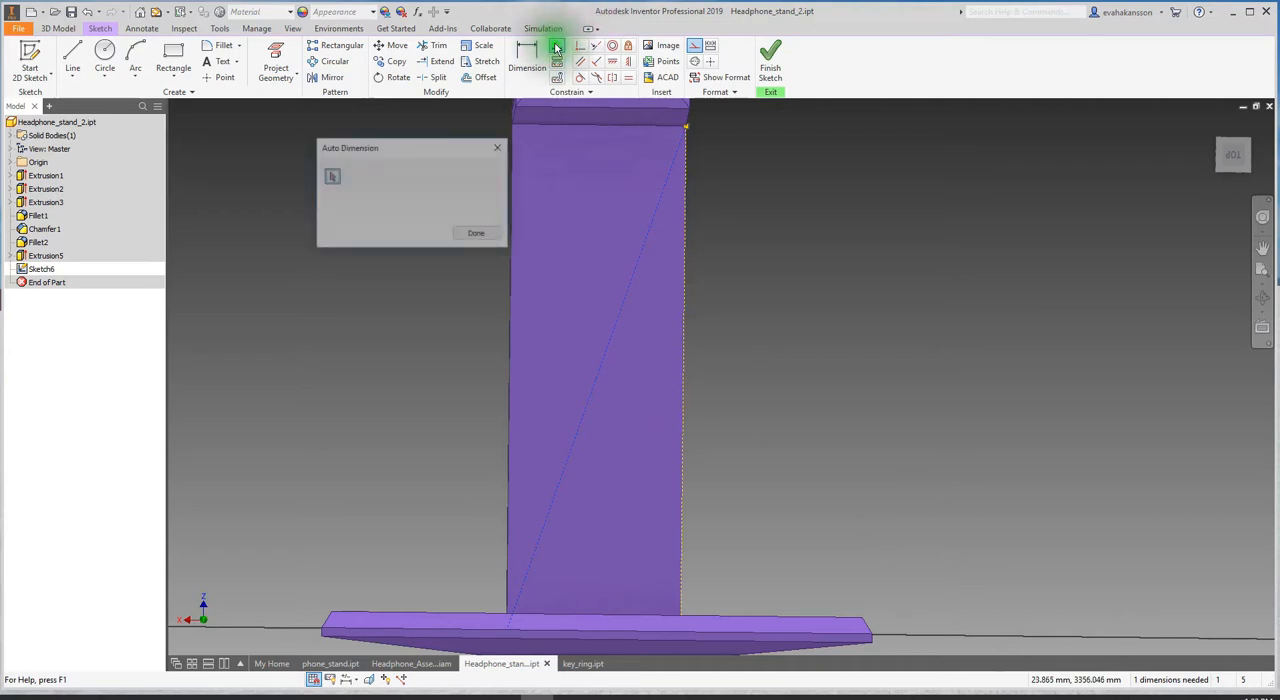
click(369, 234)
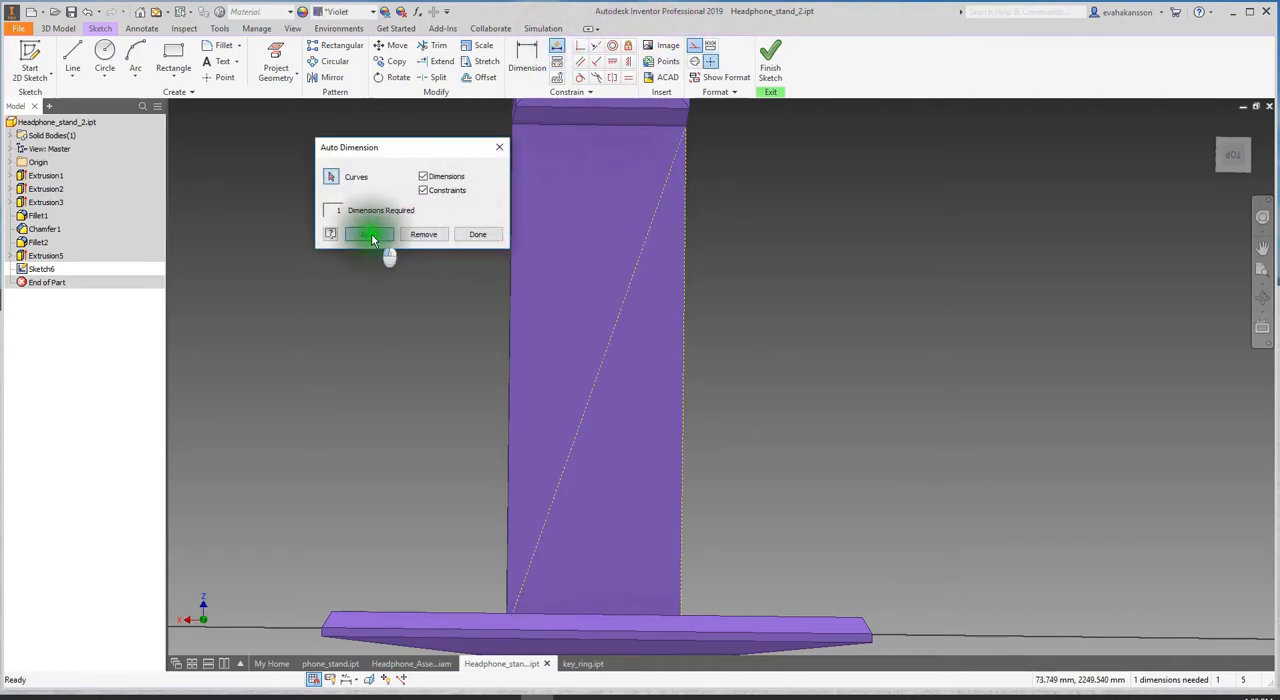
click(476, 236)
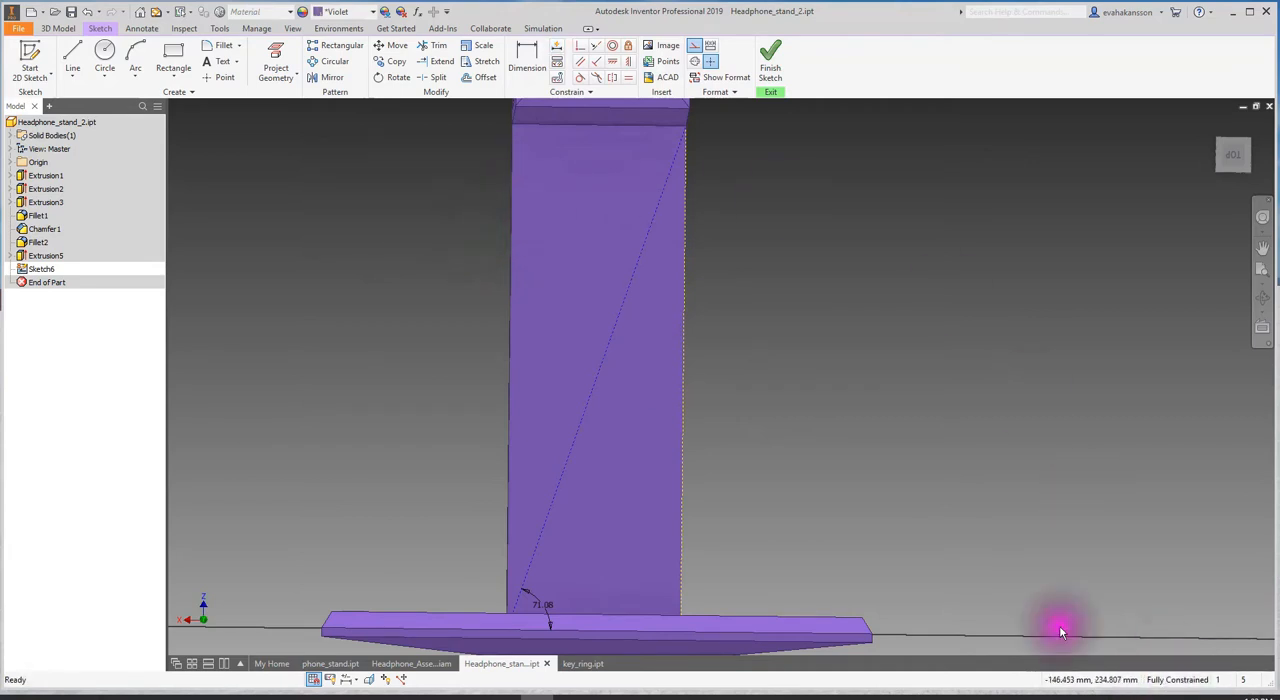
- Sketch four regular, non-construction circles of similar size, spaced along the upright with their centres on the diagonal construction line
mouse_move(631, 477)
shift+middle_down()
mouse_move(609, 489)
mouse_move(614, 471)
shift+middle_up()
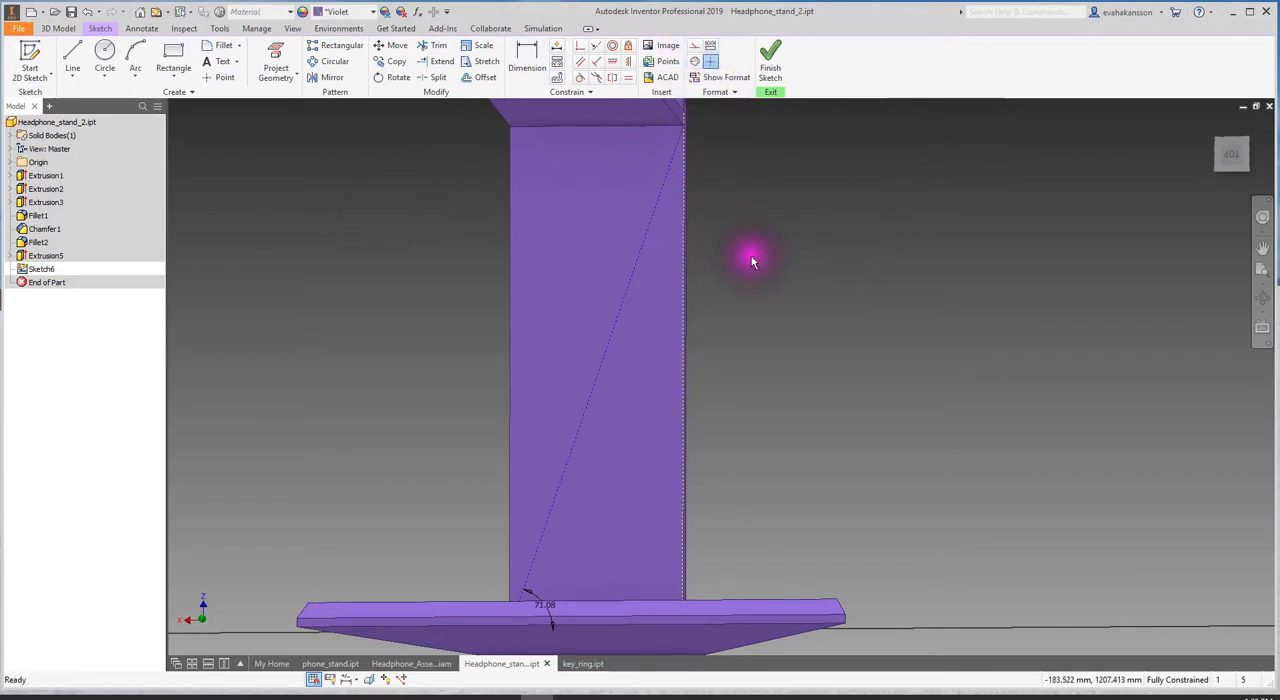
click(104, 55)
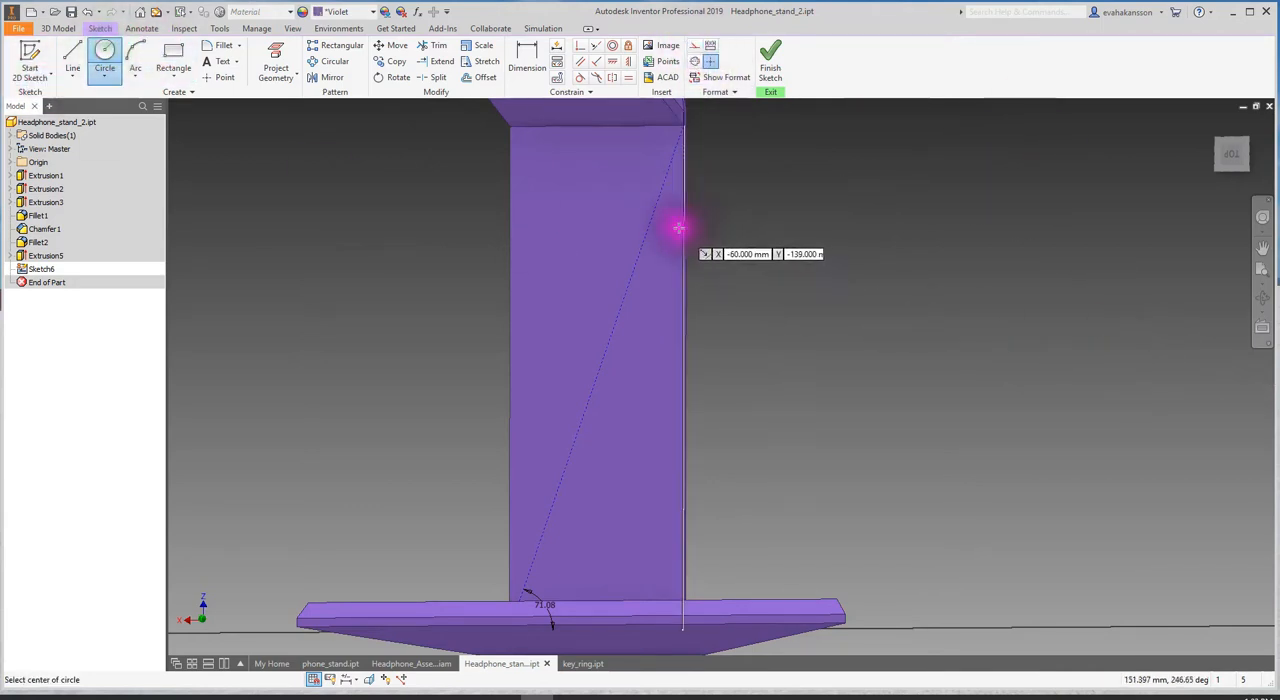
click(646, 235)
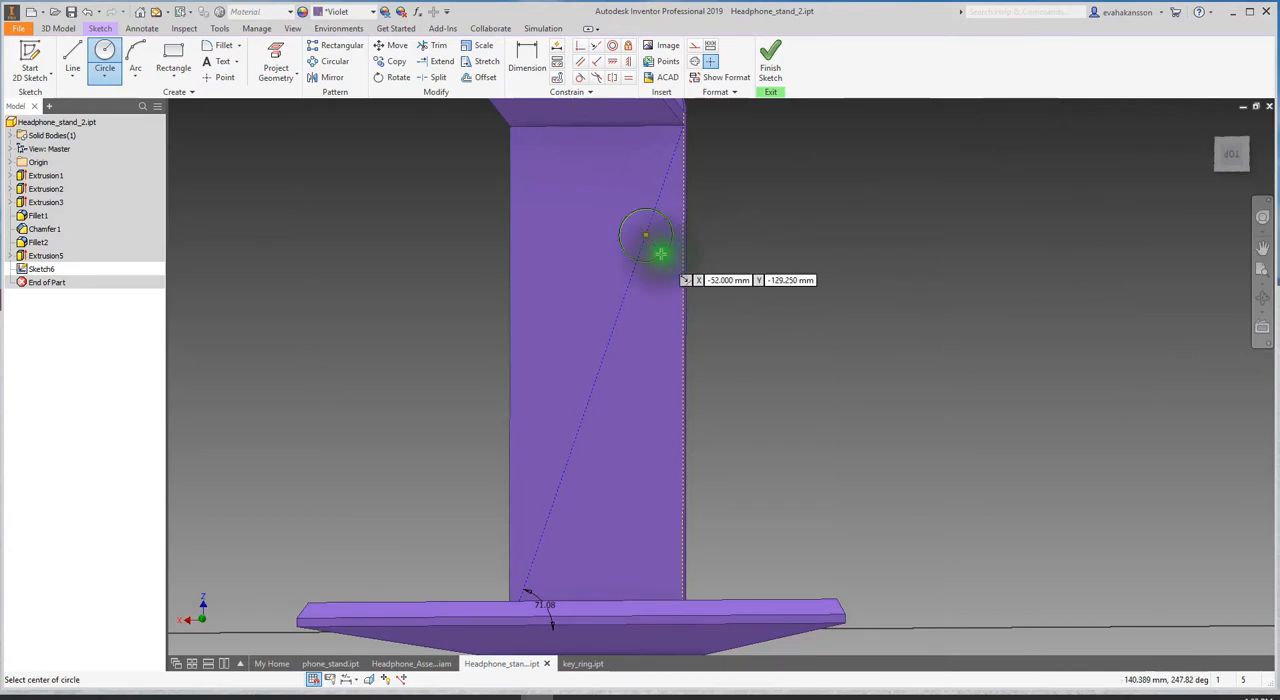
click(610, 332)
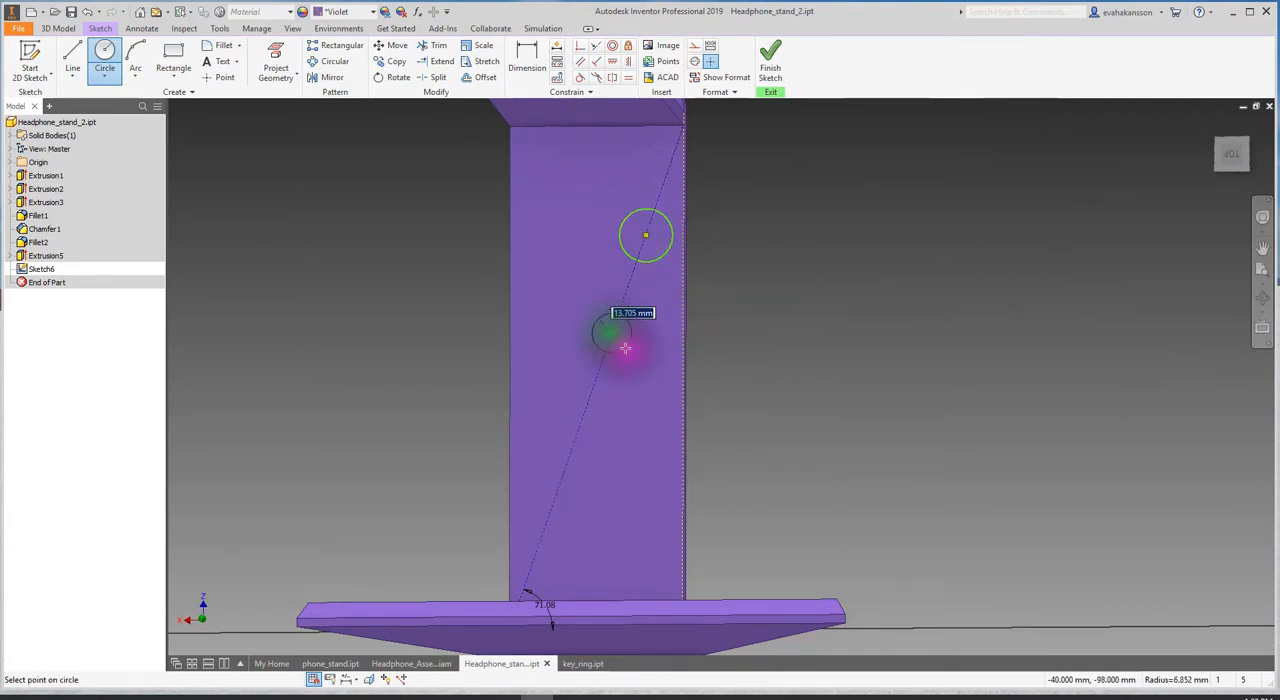
click(632, 353)
click(571, 447)
click(593, 461)
click(539, 537)
click(554, 559)
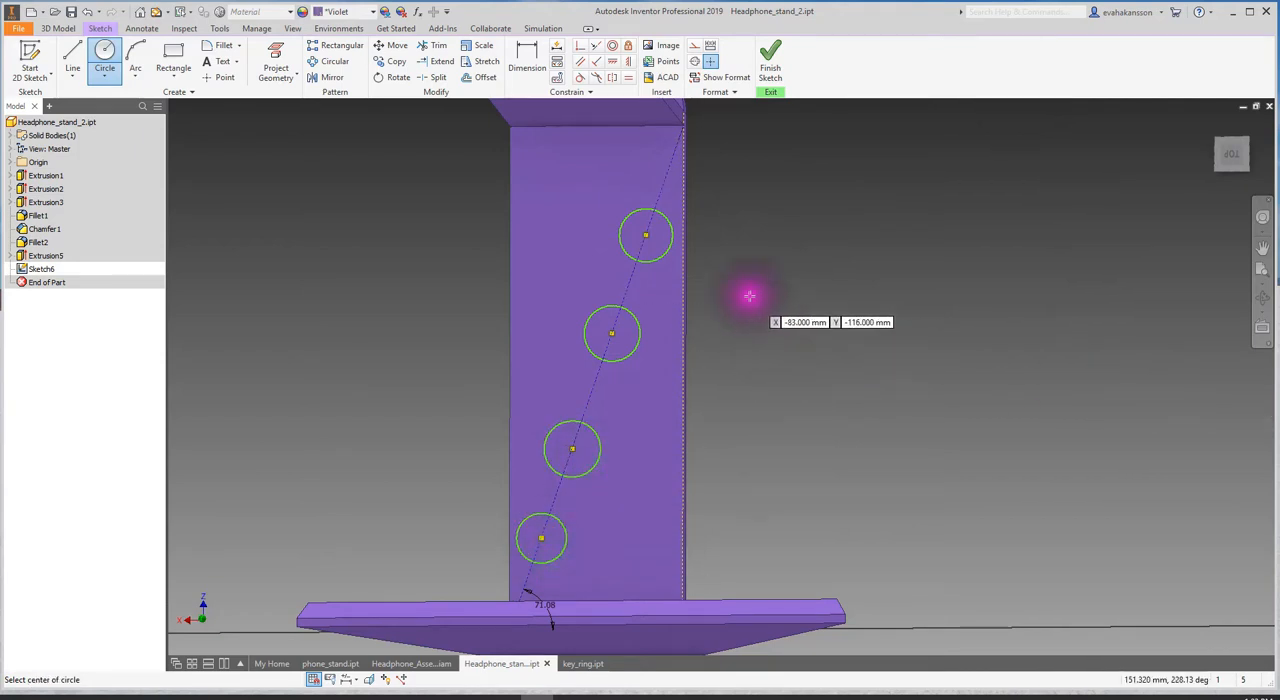
- Reposition the four circles along the diagonal construction line, leaving a gap around the line's midpoint
middle_drag(677, 269, 698, 271)
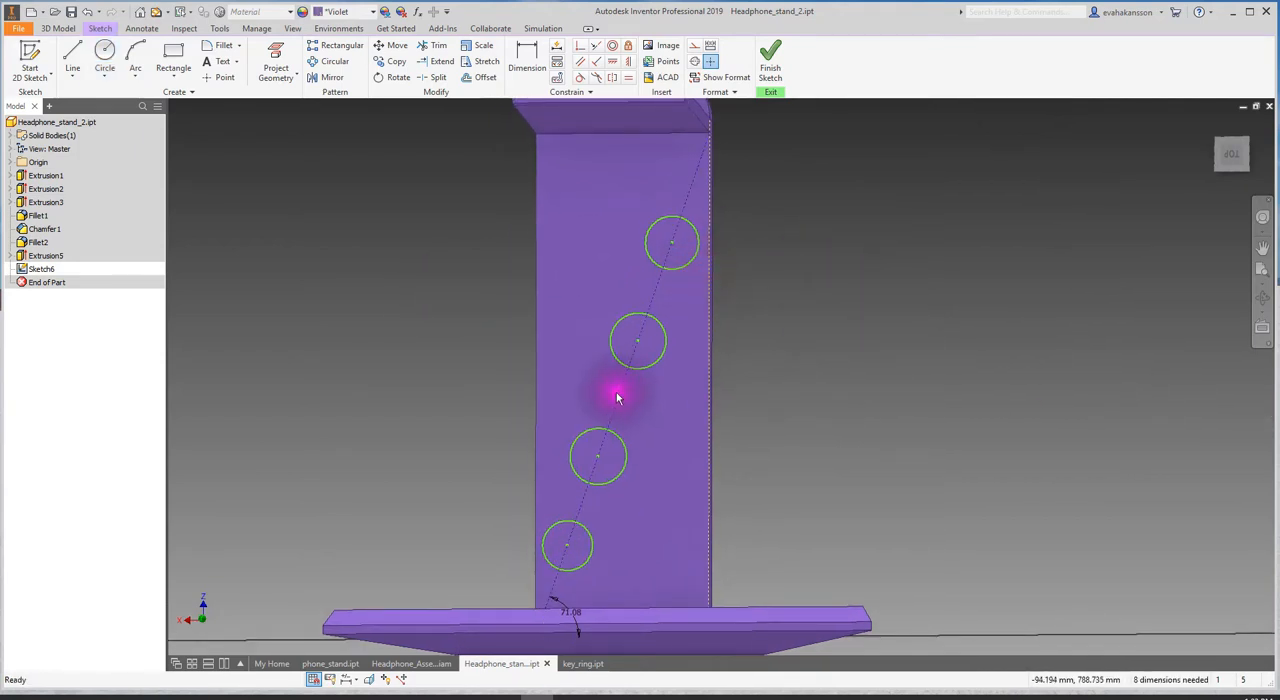
click(135, 62)
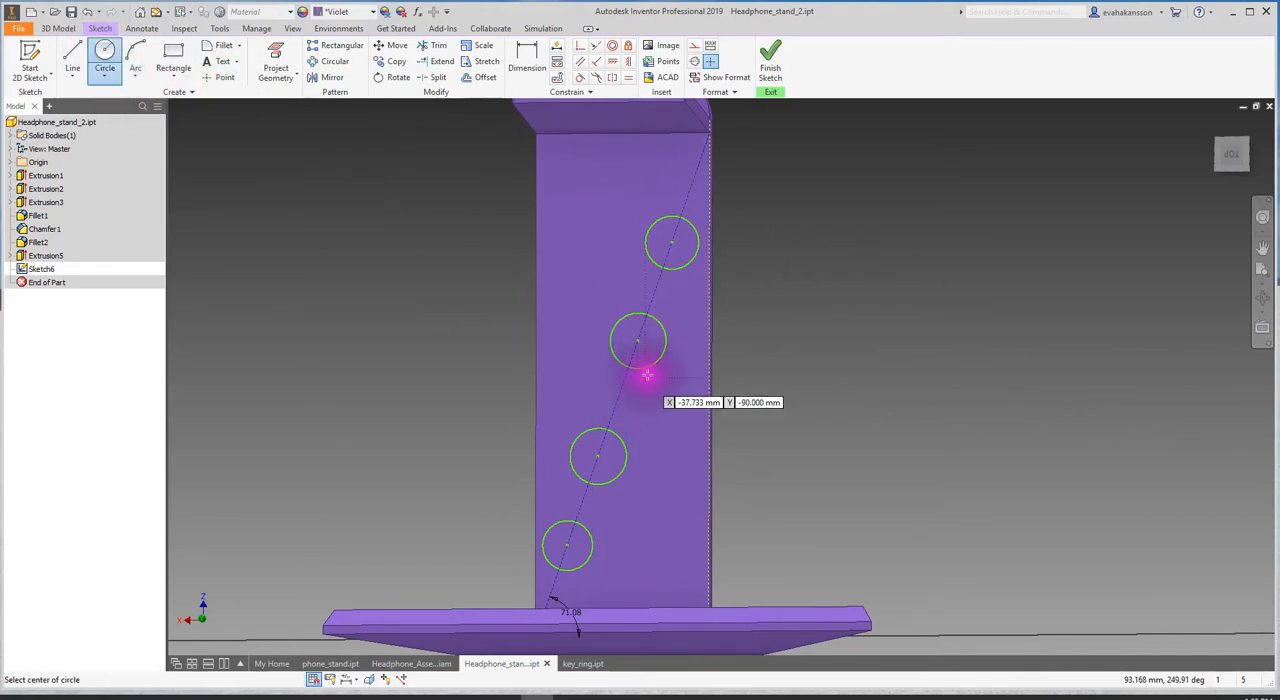
key(Escape)
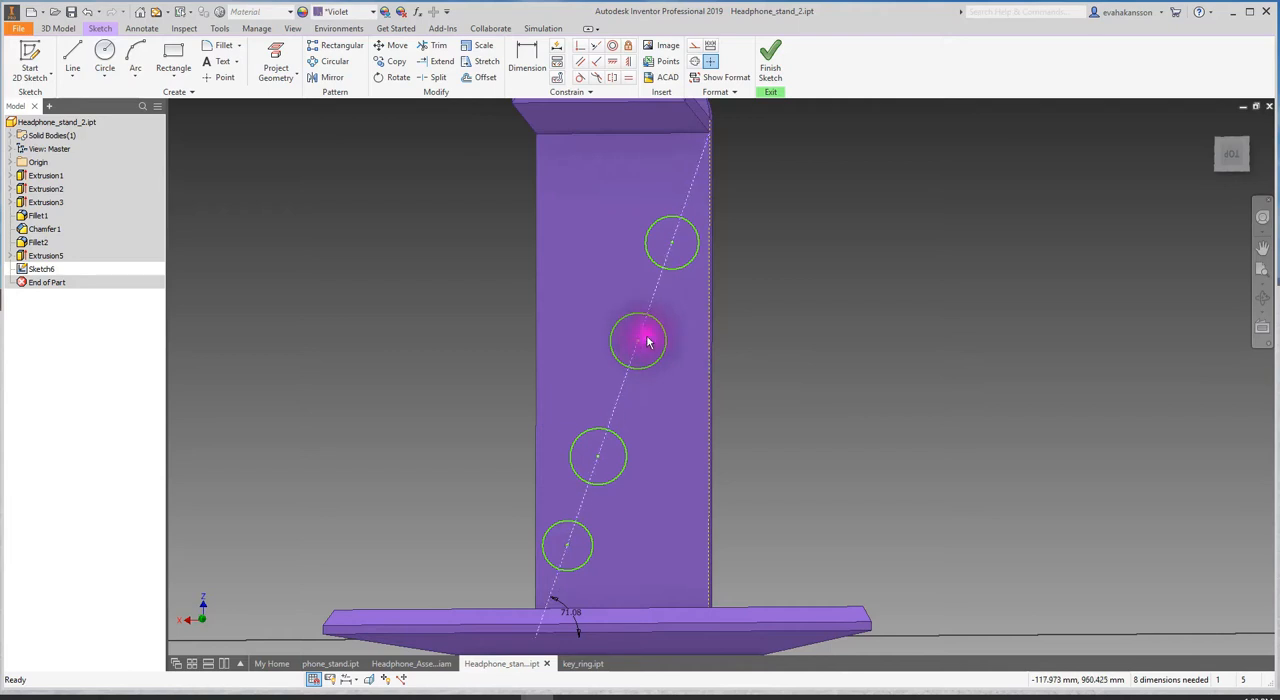
mouse_move(657, 325)
mouse_down()
mouse_move(670, 320)
mouse_move(649, 344)
mouse_move(645, 320)
mouse_up()
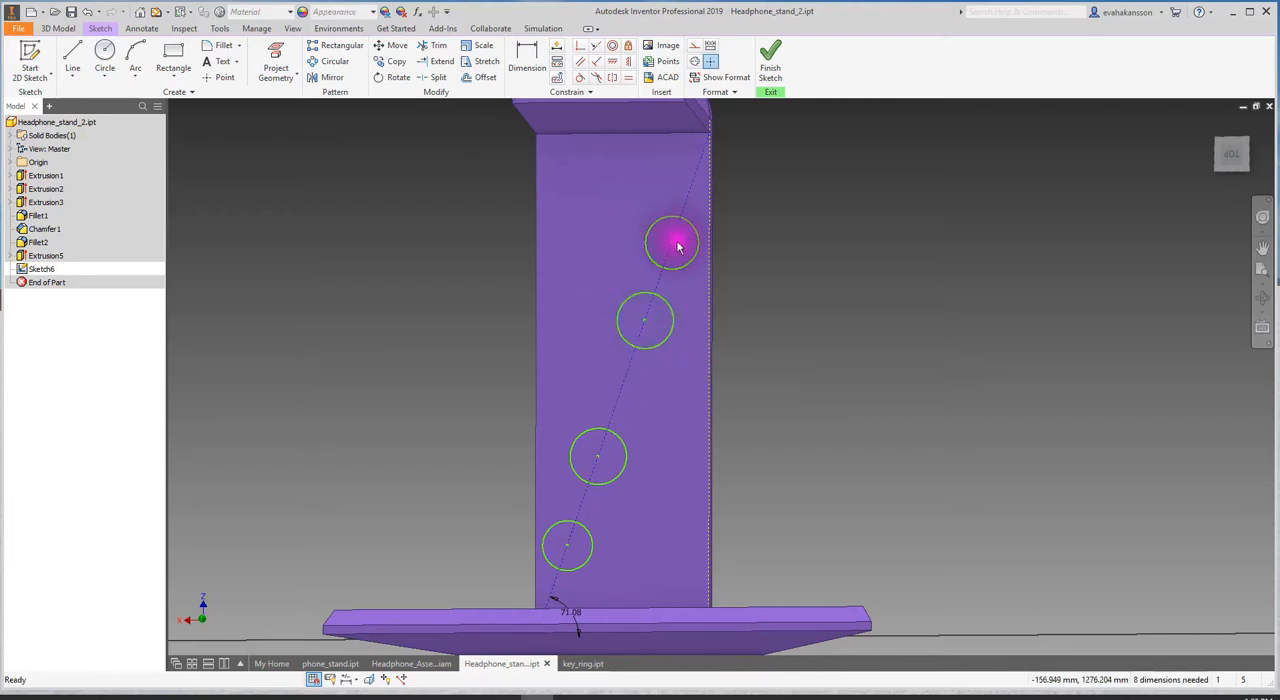
mouse_move(675, 246)
mouse_down()
mouse_move(694, 251)
mouse_move(676, 241)
mouse_up()
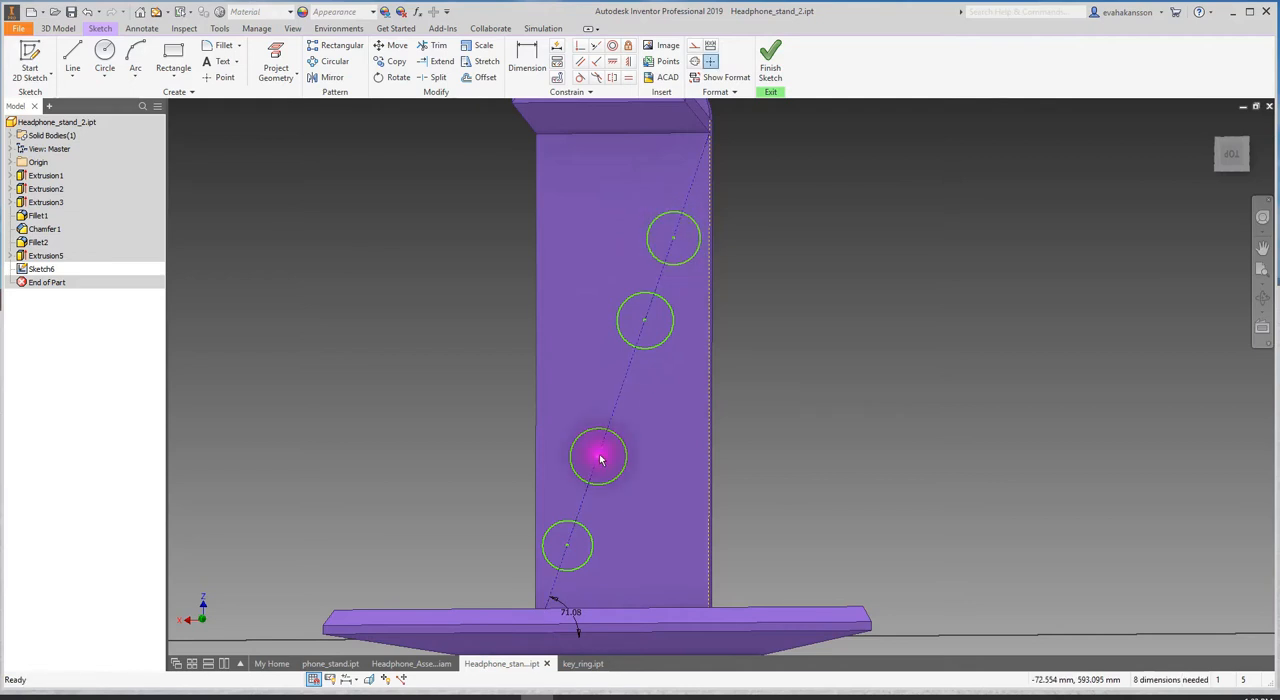
drag(598, 460, 593, 463)
drag(569, 550, 571, 538)
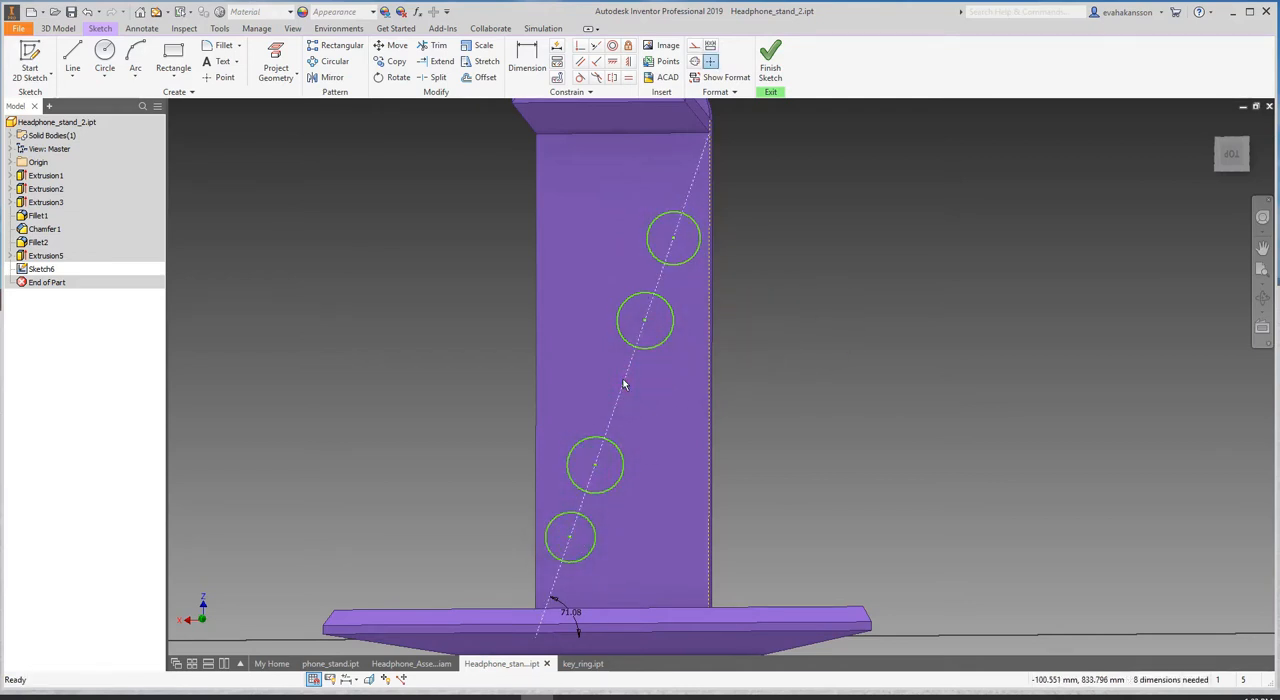
- Sketch a fifth circle about 18 mm in diameter, centred on the midpoint of the diagonal construction line
click(105, 55)
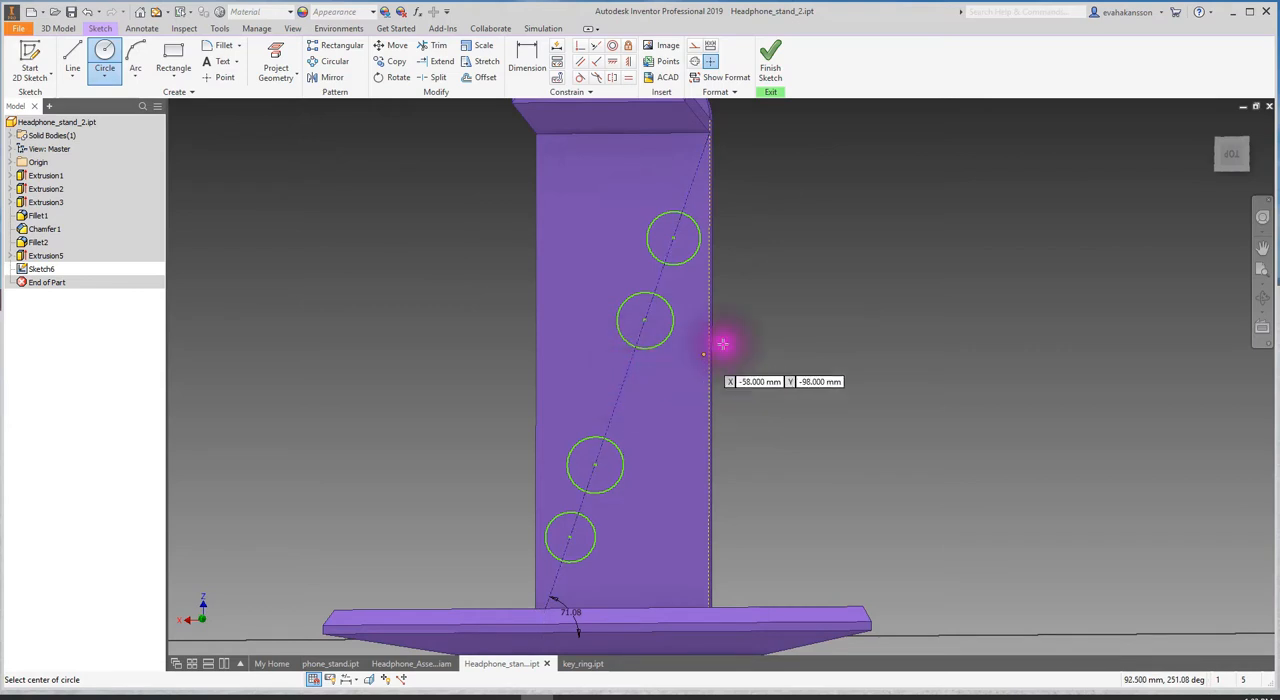
click(622, 387)
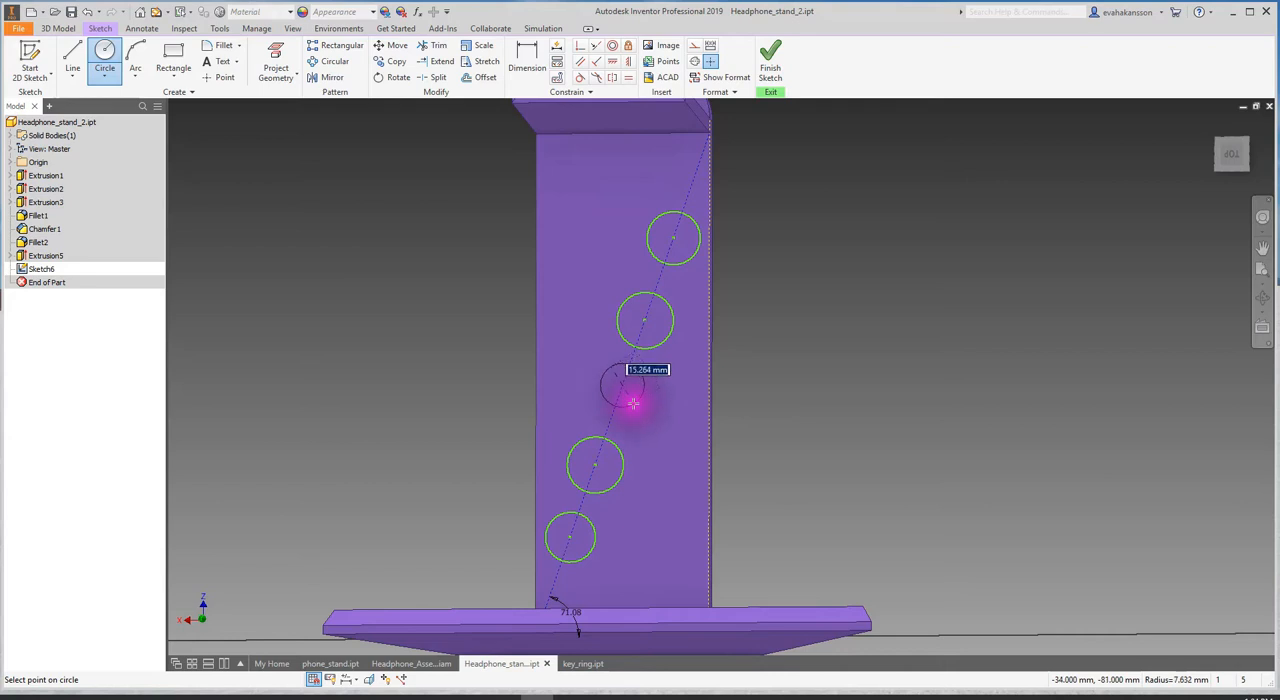
click(636, 405)
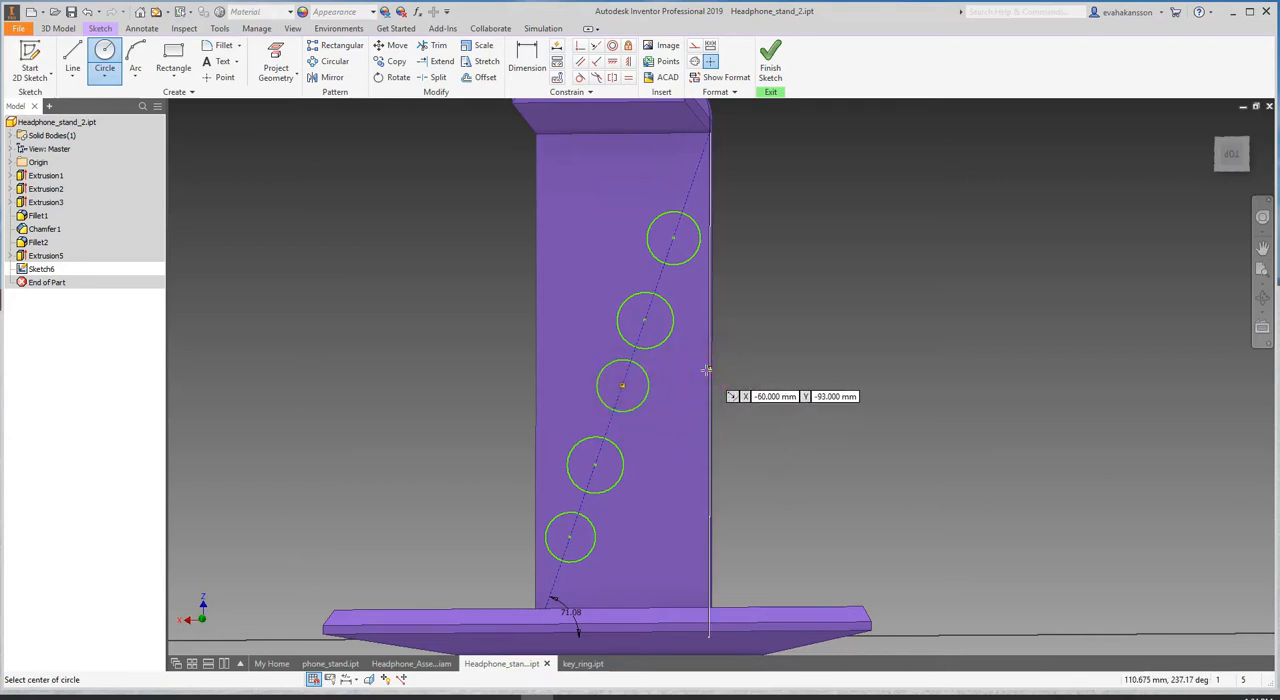
key(Escape)
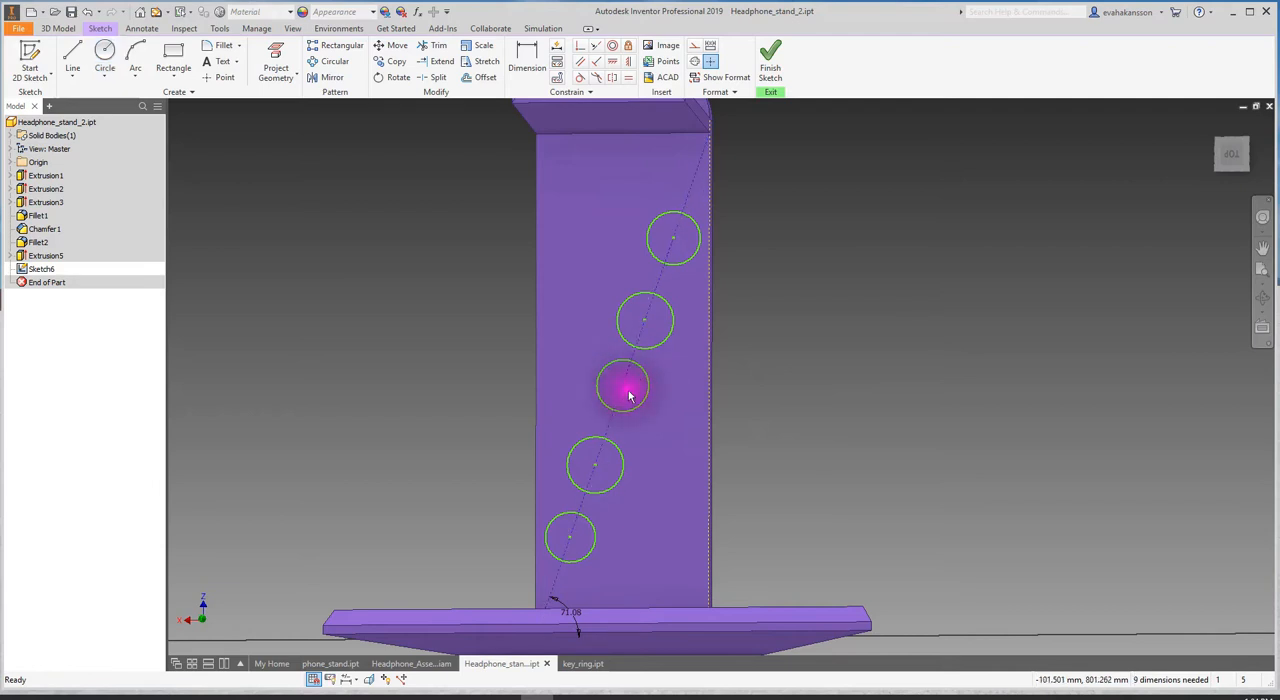
- Dimension the uppermost circle's diameter and set it to 10 mm
click(527, 52)
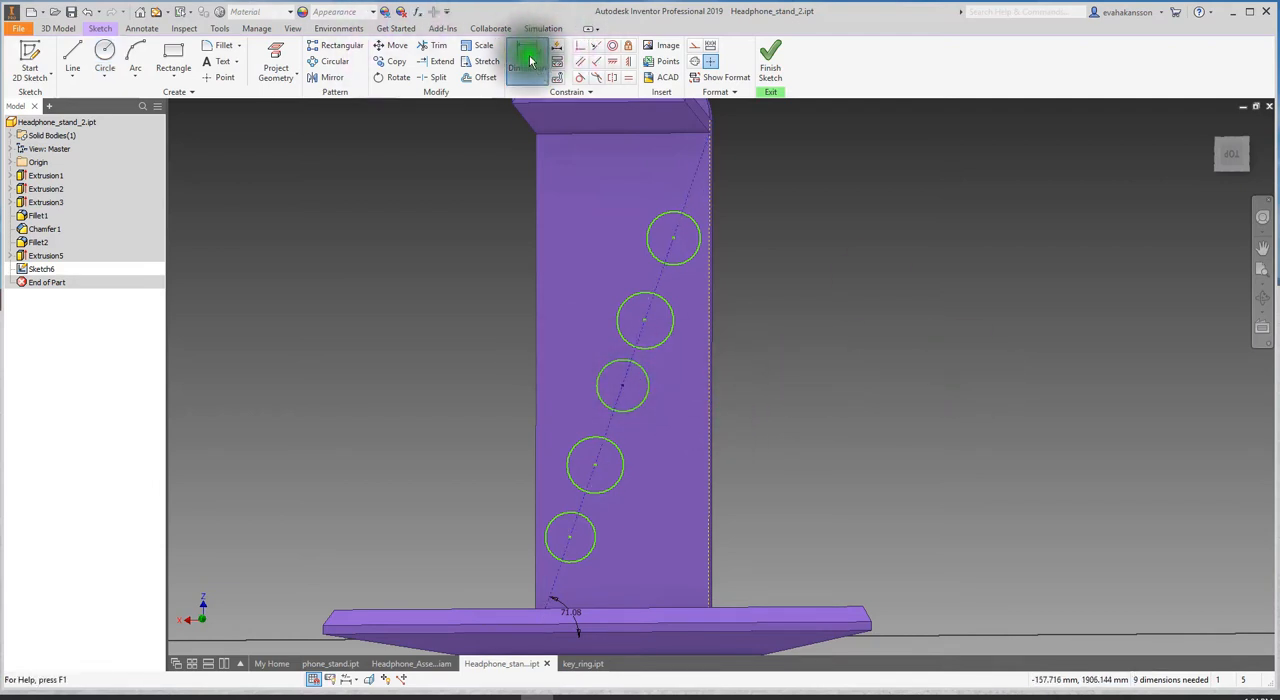
click(669, 215)
click(740, 205)
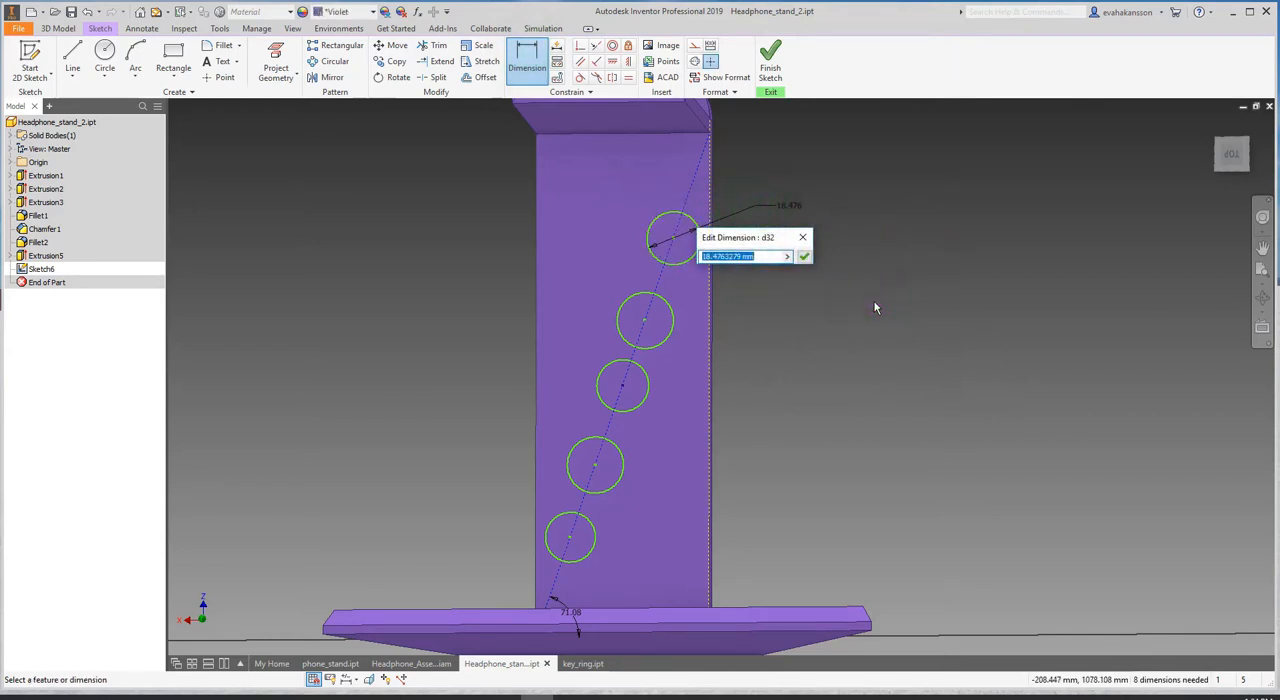
text(10)
key(Return)
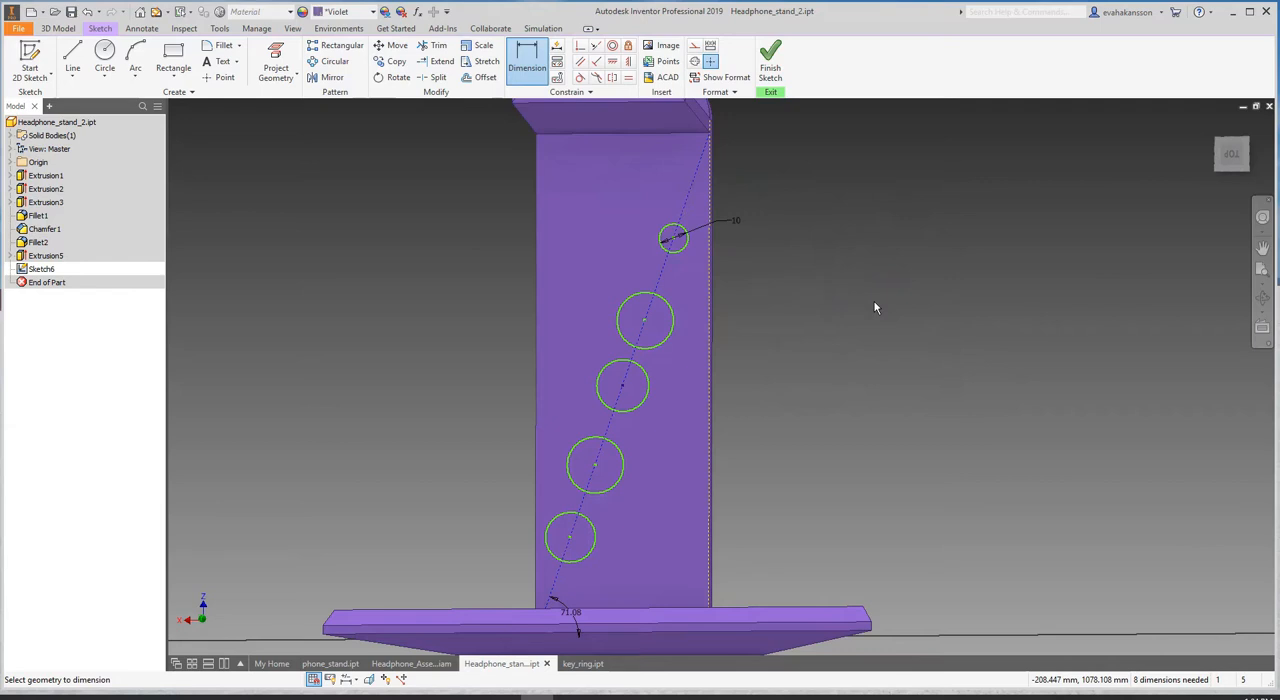
- Dimension the diameters of the second circle from the top and the middle circle, linking both to the uppermost circle's diameter, d32
click(666, 300)
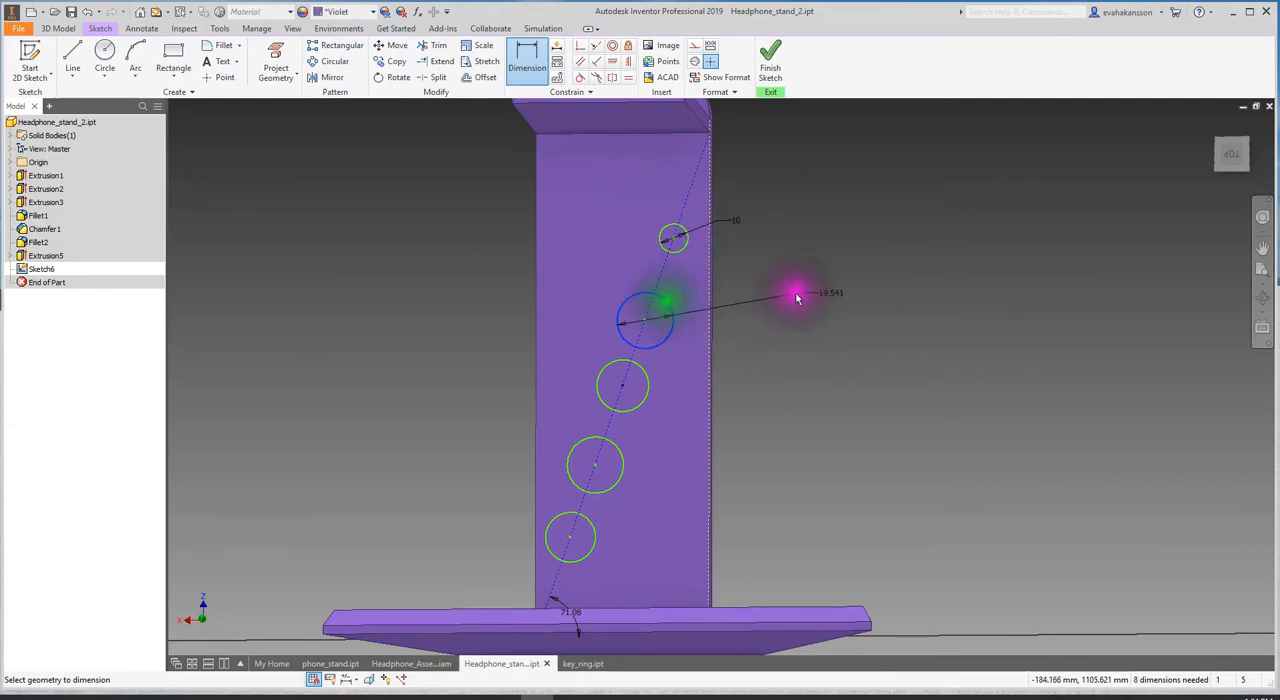
click(728, 295)
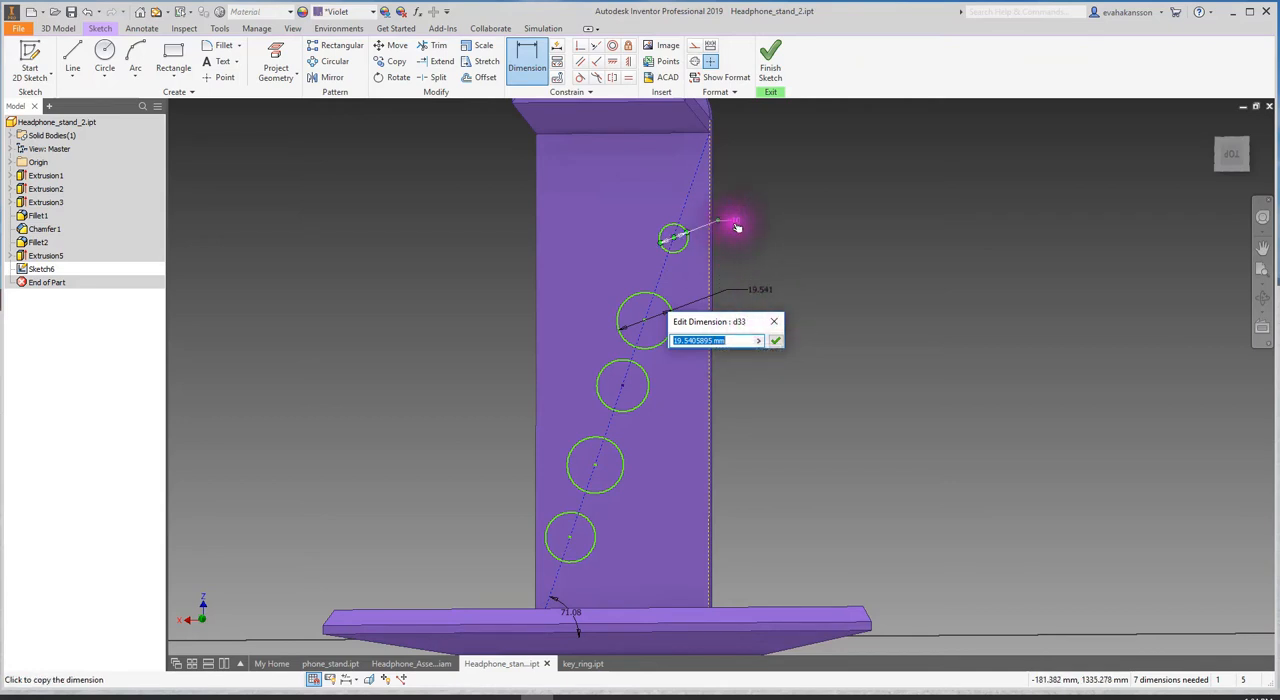
click(775, 343)
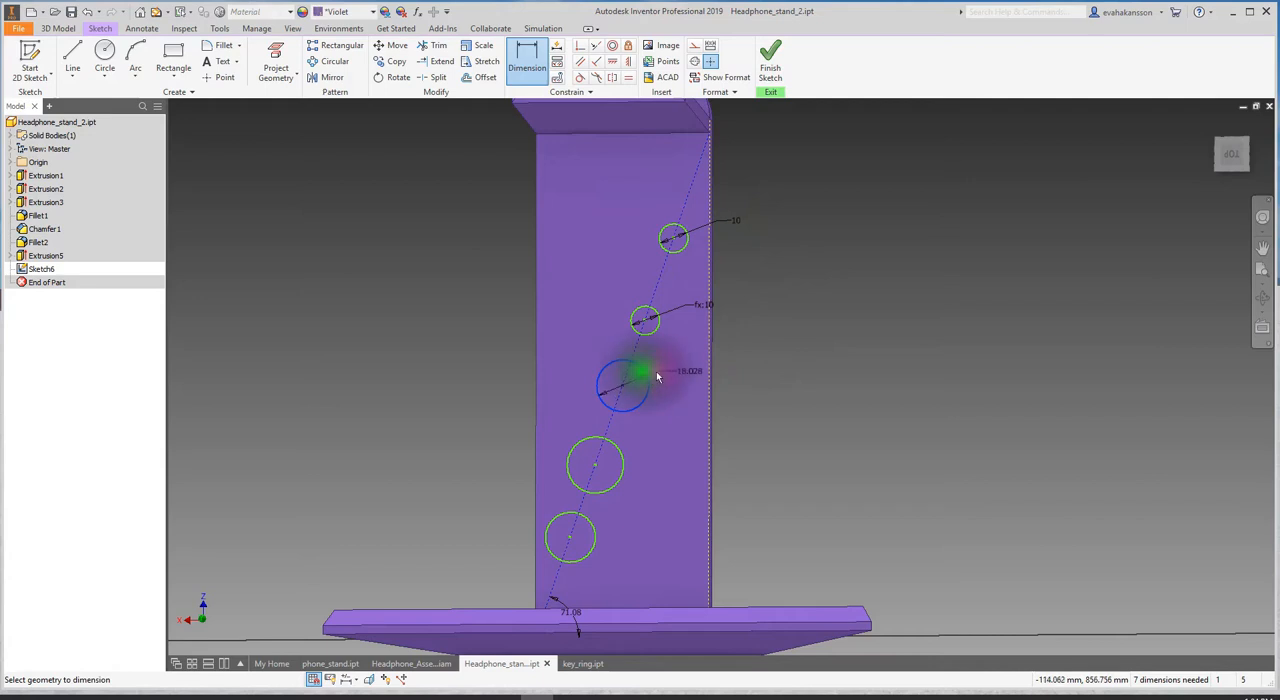
click(738, 387)
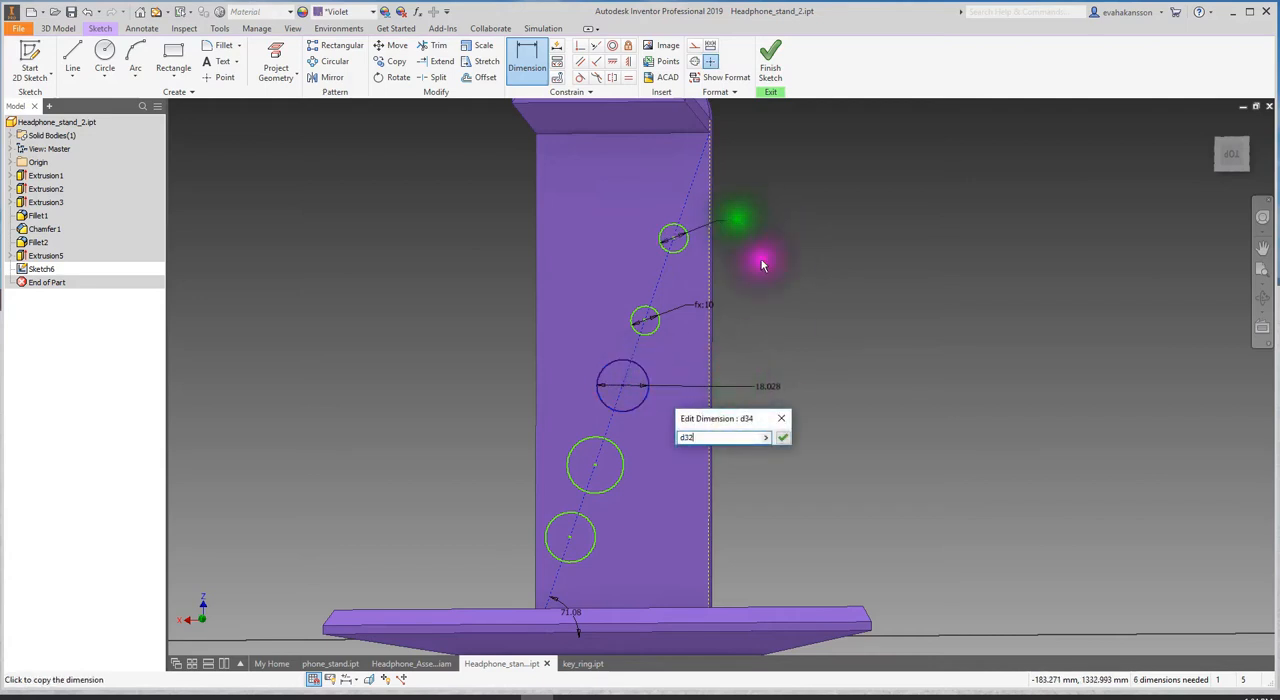
click(782, 437)
- Dimension the diameter of the circle just below the middle one, linking it to the uppermost circle's diameter
click(620, 453)
click(738, 448)
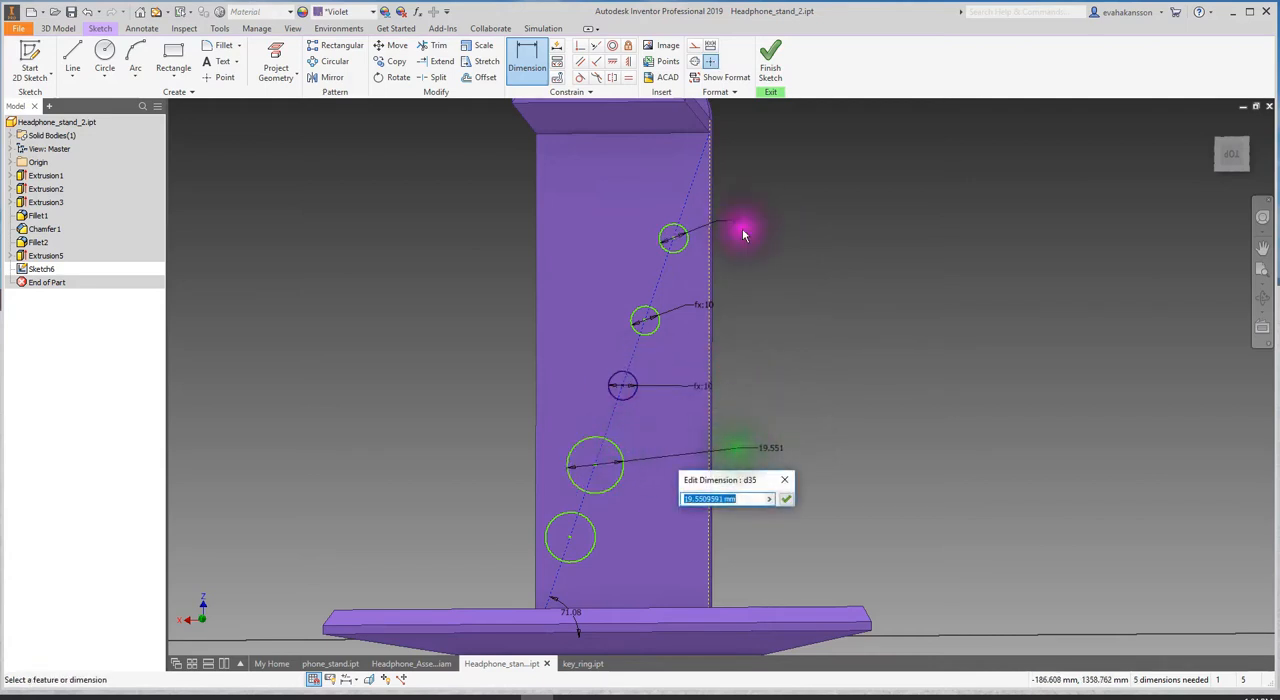
click(740, 225)
click(785, 498)
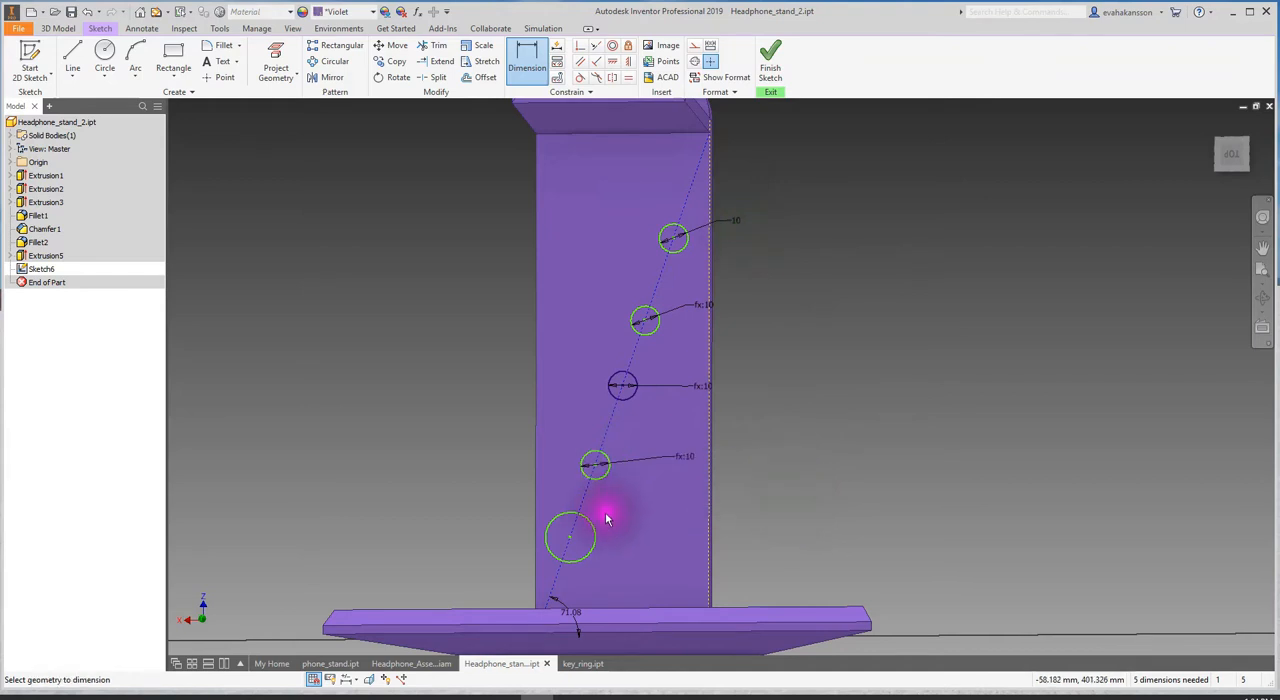
click(651, 393)
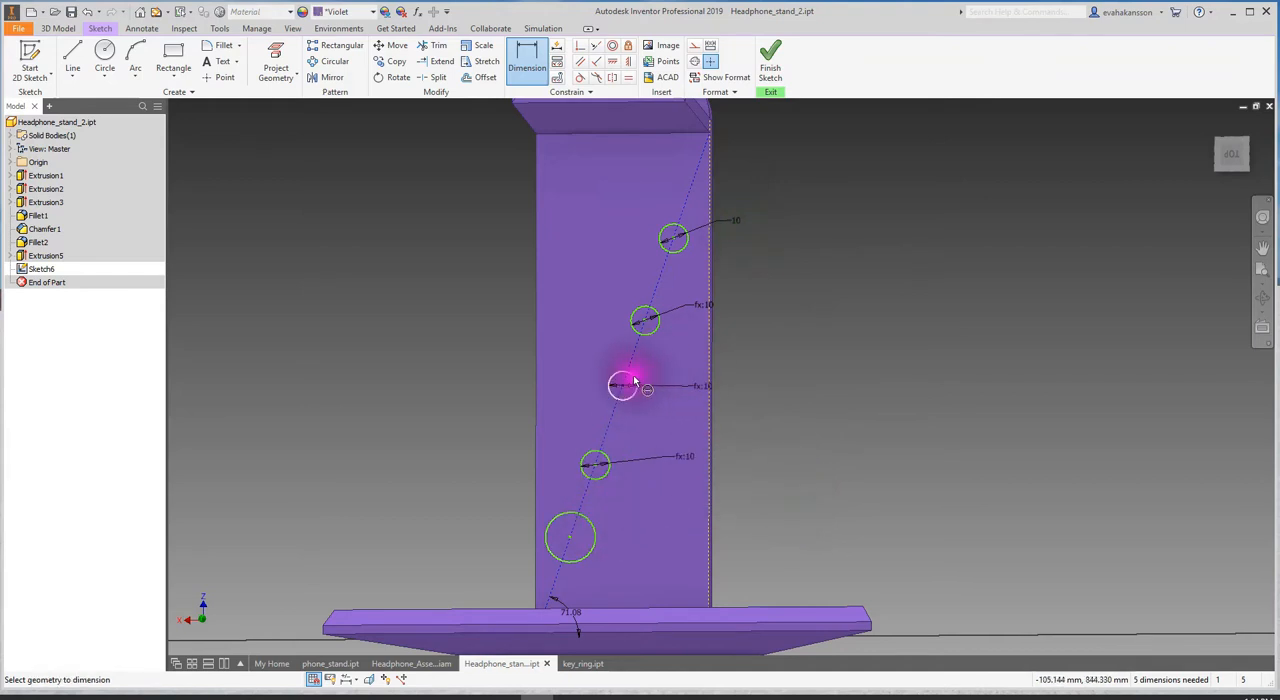
click(624, 389)
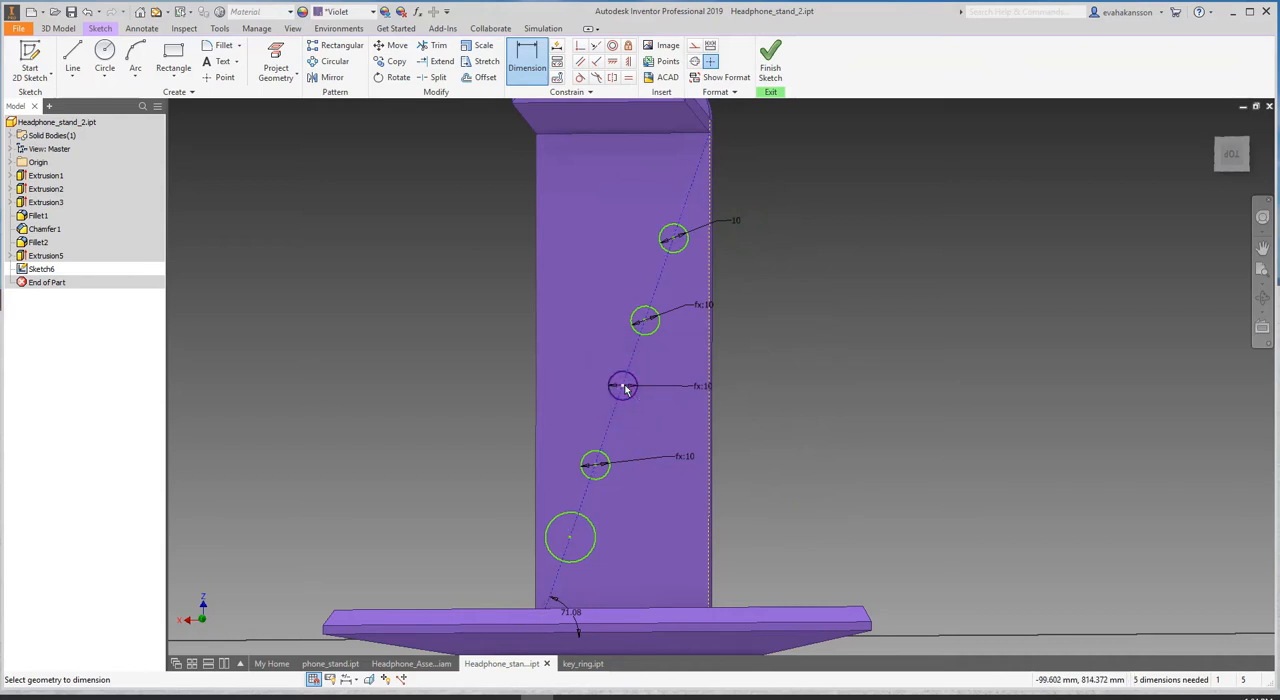
click(630, 377)
click(655, 369)
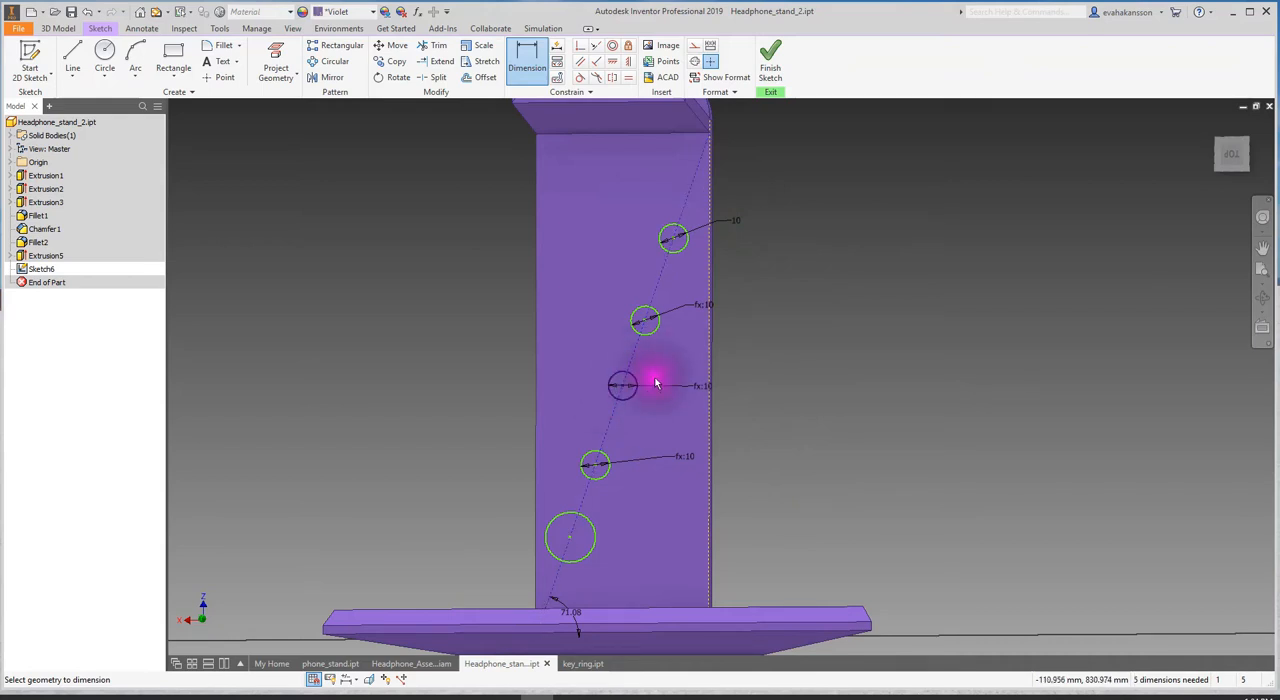
- Dimension the lowest circle's diameter, linking it to the uppermost circle's diameter, d32
click(606, 520)
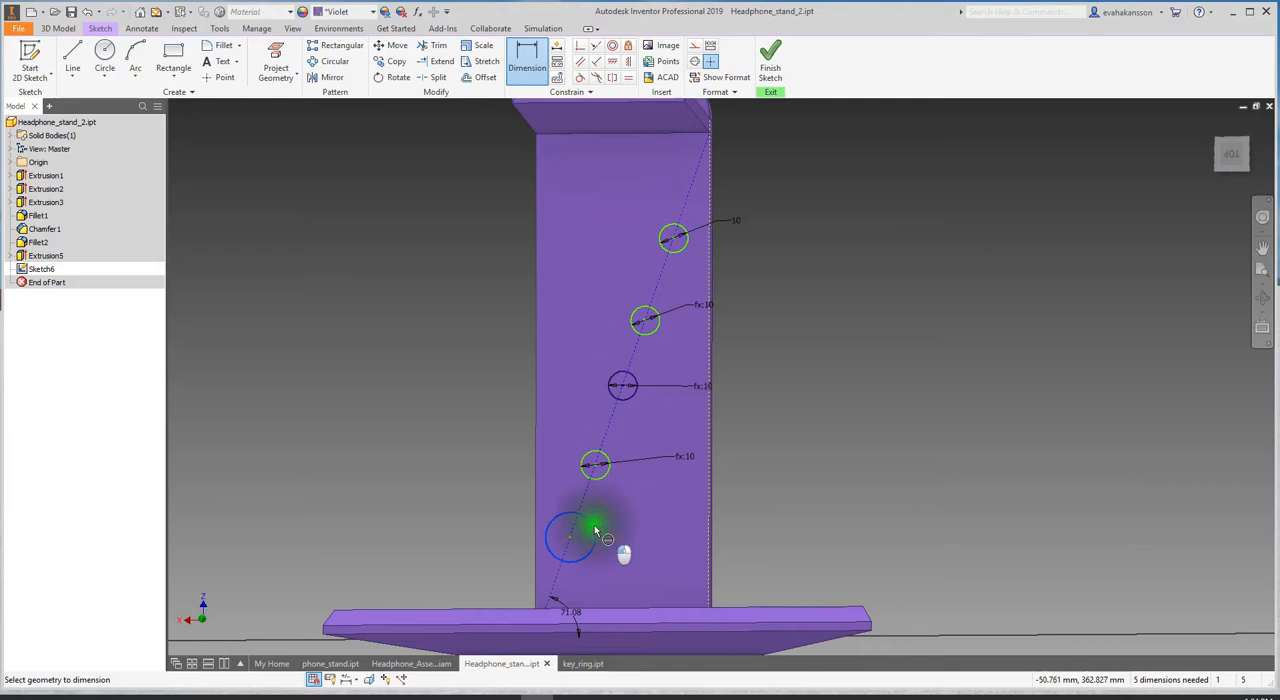
click(727, 514)
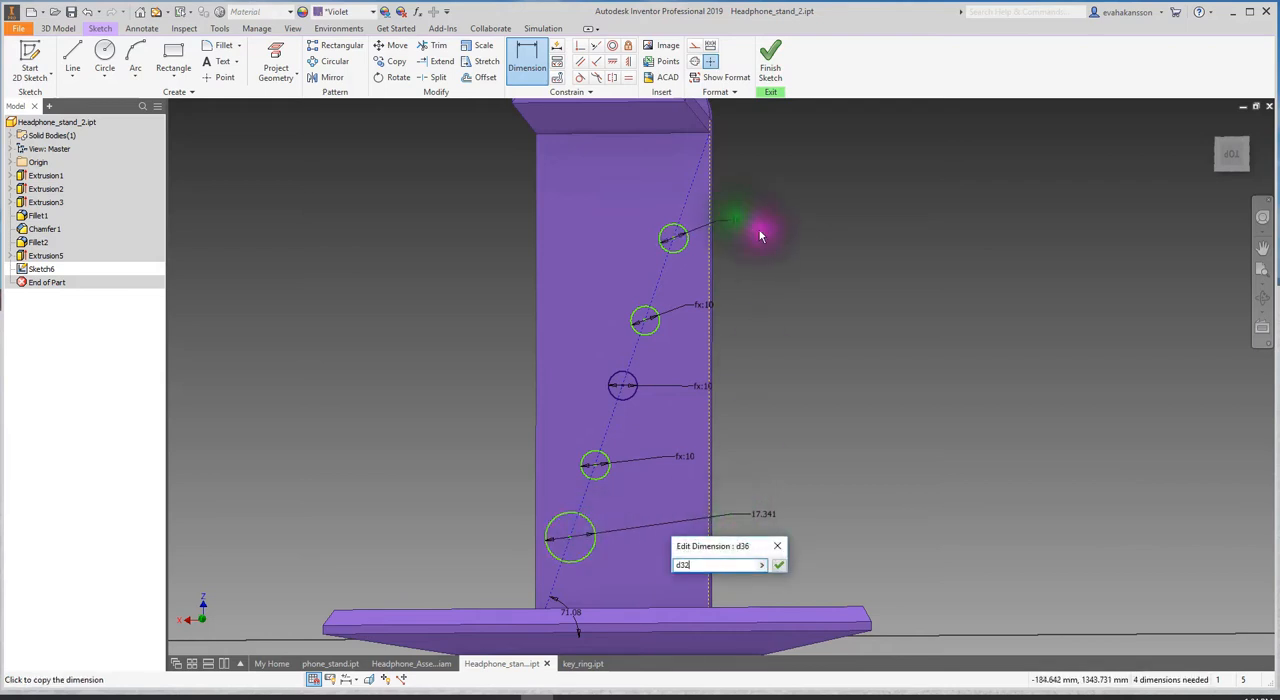
click(778, 565)
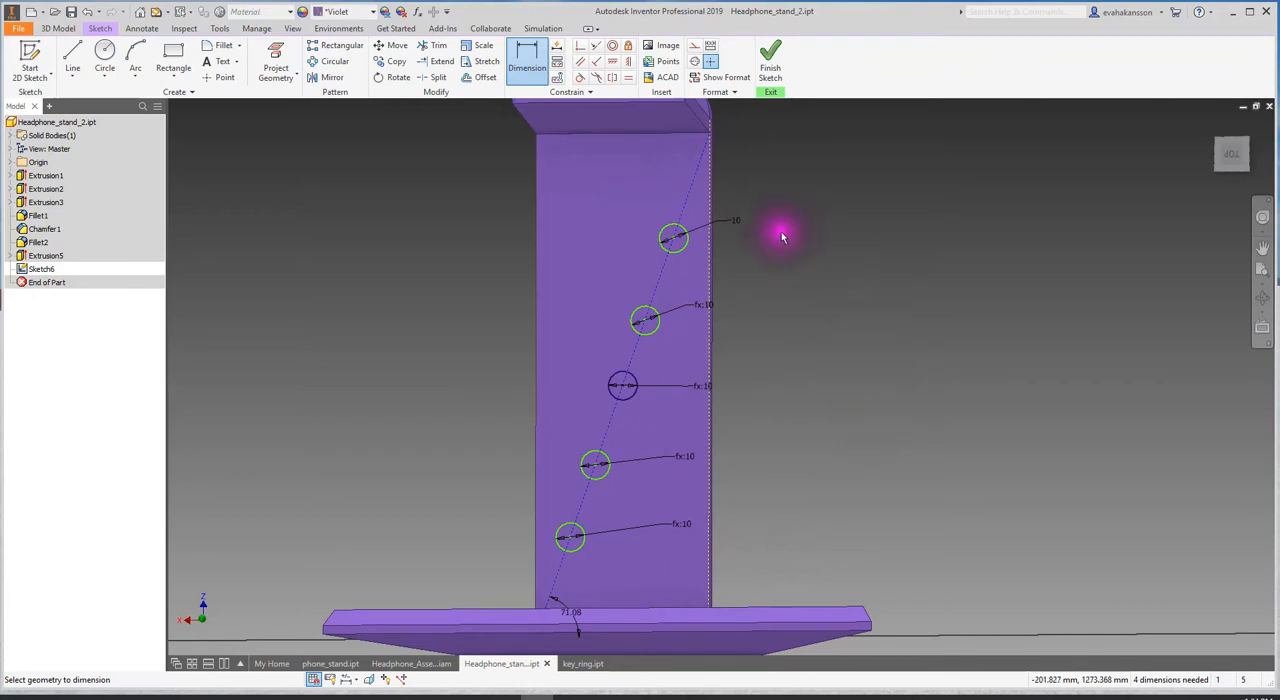
key(Escape)
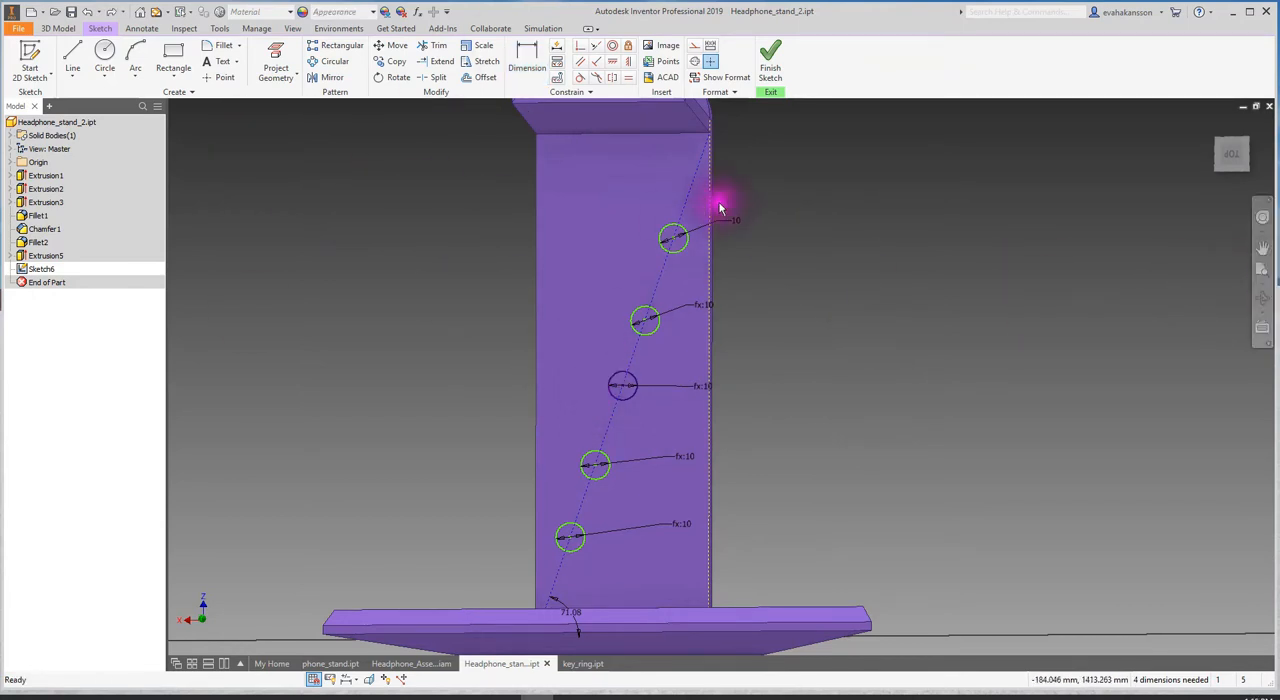
- Dimension the vertical distance between the middle circle and the one above it and set it to 22 mm
click(525, 60)
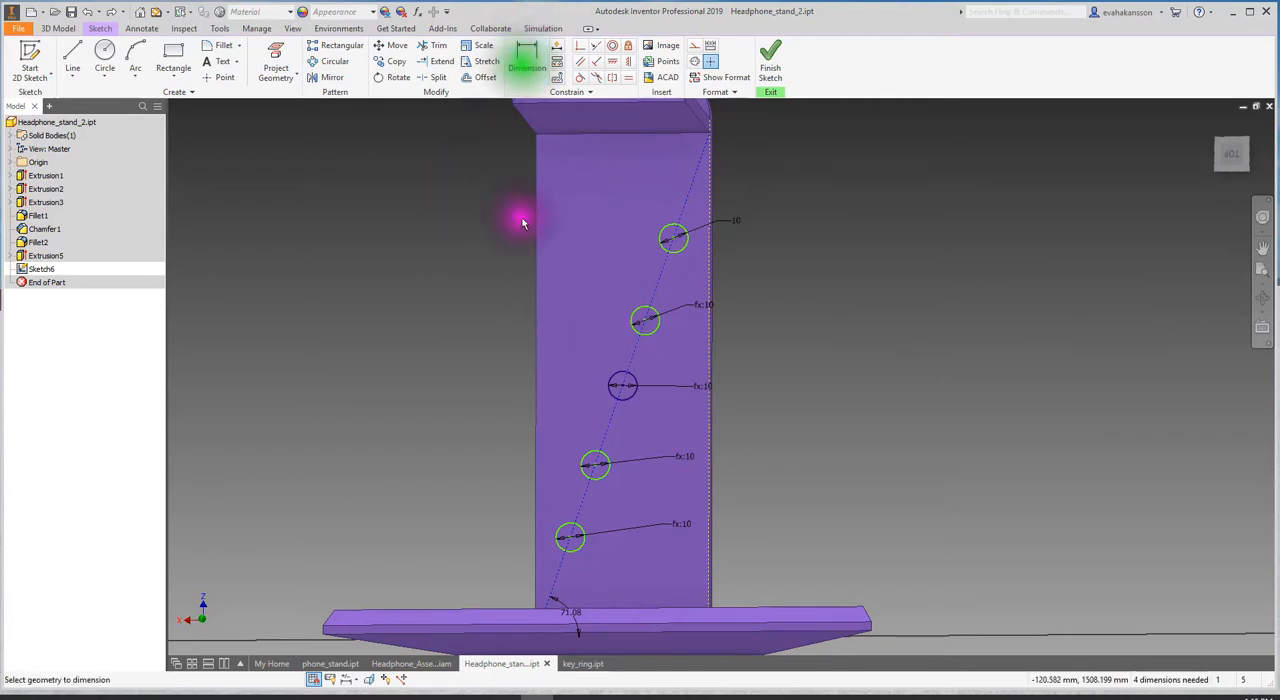
click(630, 383)
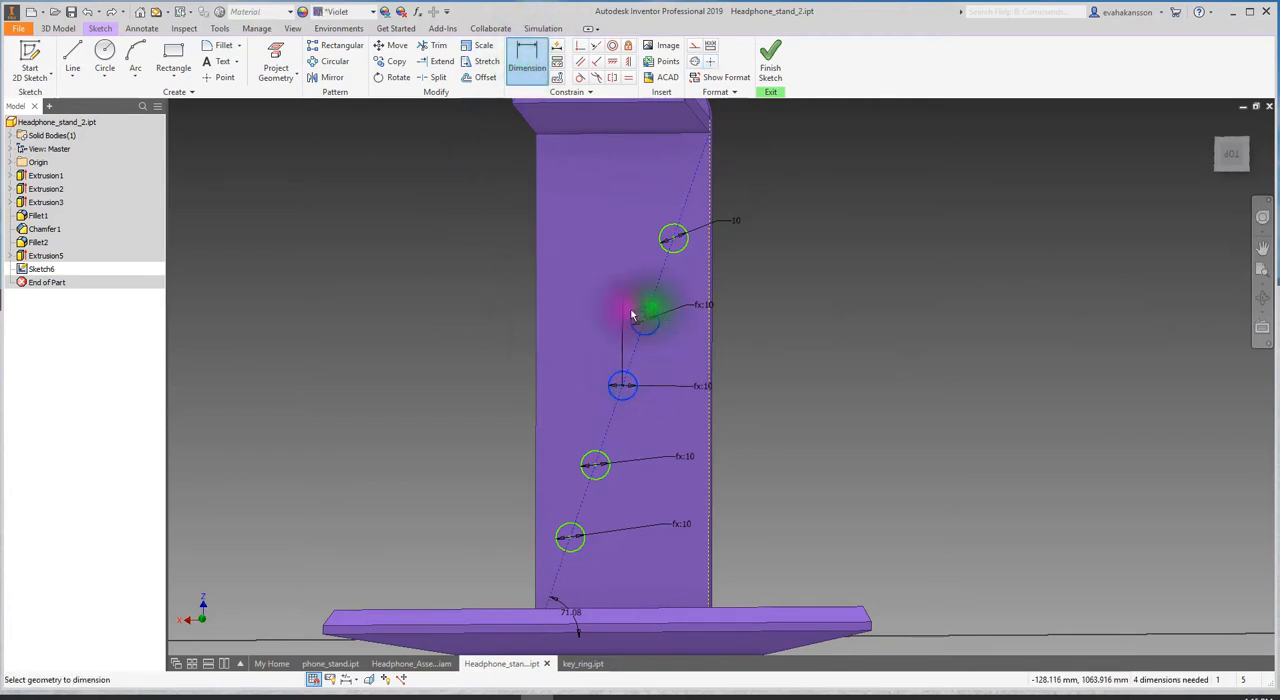
click(645, 318)
click(467, 347)
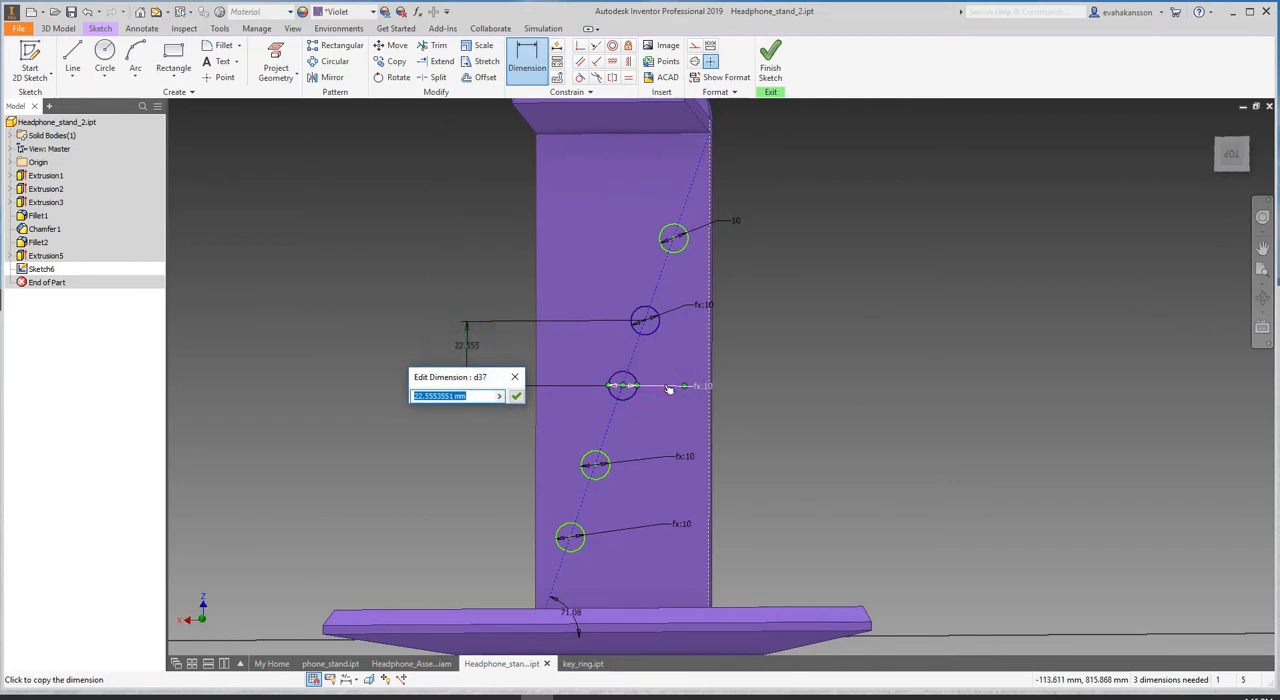
key(Return)
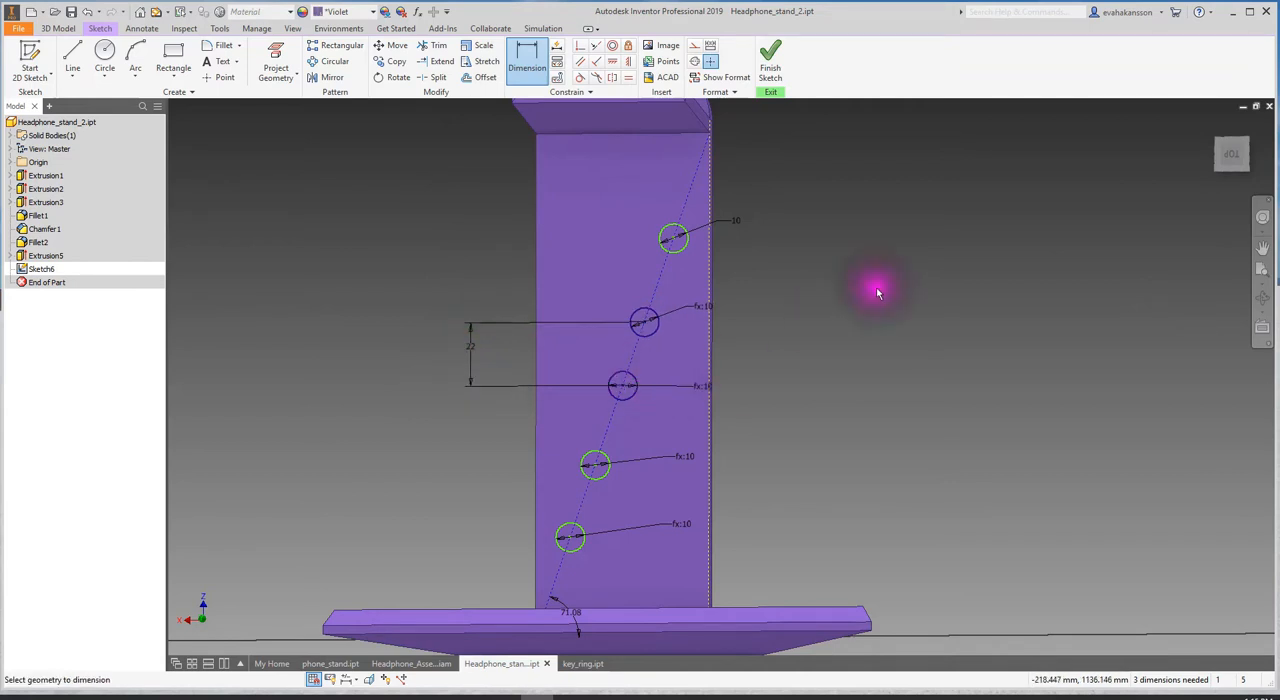
- Dimension the vertical distance between the two uppermost circles, linking it to the 22 mm spacing dimension, d37
click(655, 317)
click(678, 252)
click(500, 249)
click(474, 357)
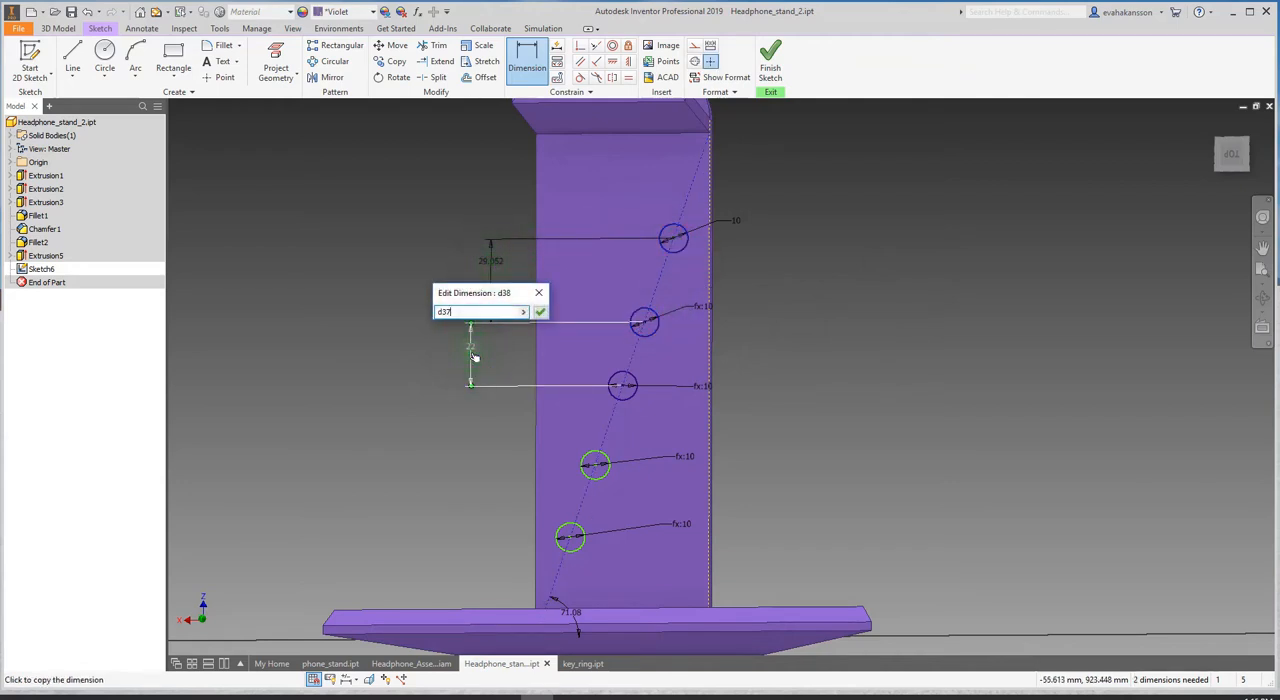
key(Return)
- Dimension the vertical distance between the middle circle and the one below it and set it to 22 mm
click(595, 463)
click(622, 386)
click(471, 434)
text(22)
key(Return)
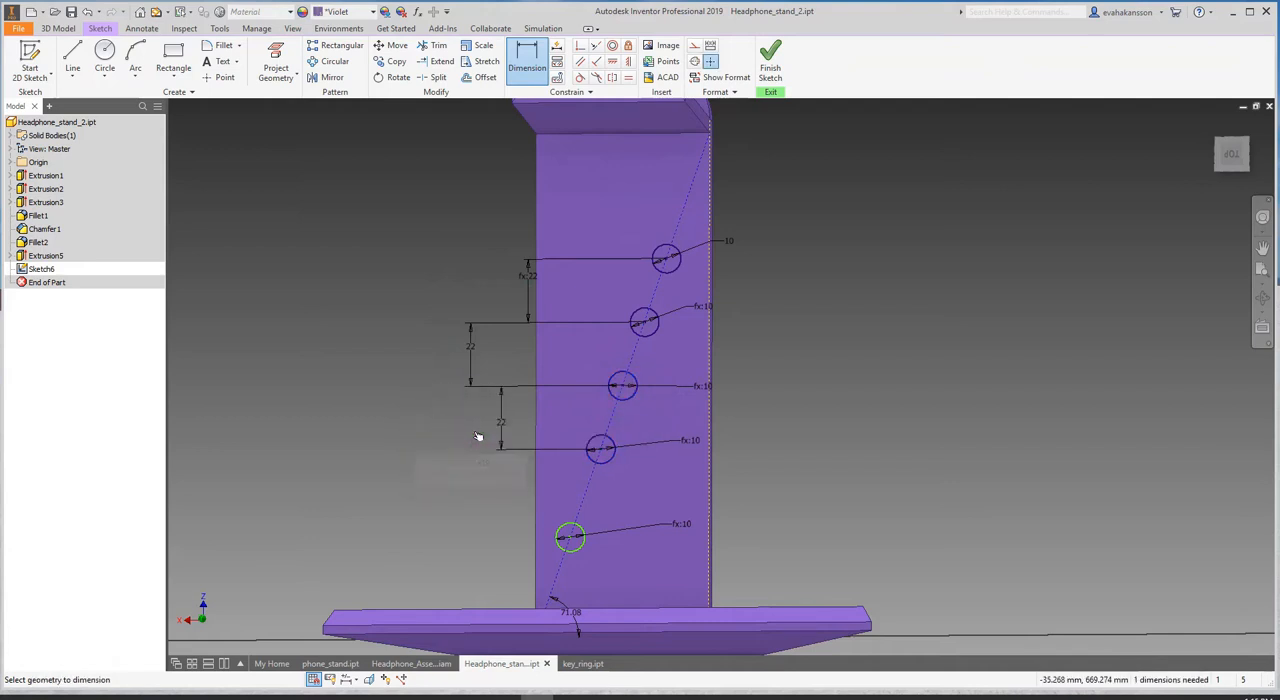
- Replace the fixed spacing below the middle circle with a reference to the spacing dimension above the middle circle
click(500, 420)
click(474, 352)
click(547, 469)
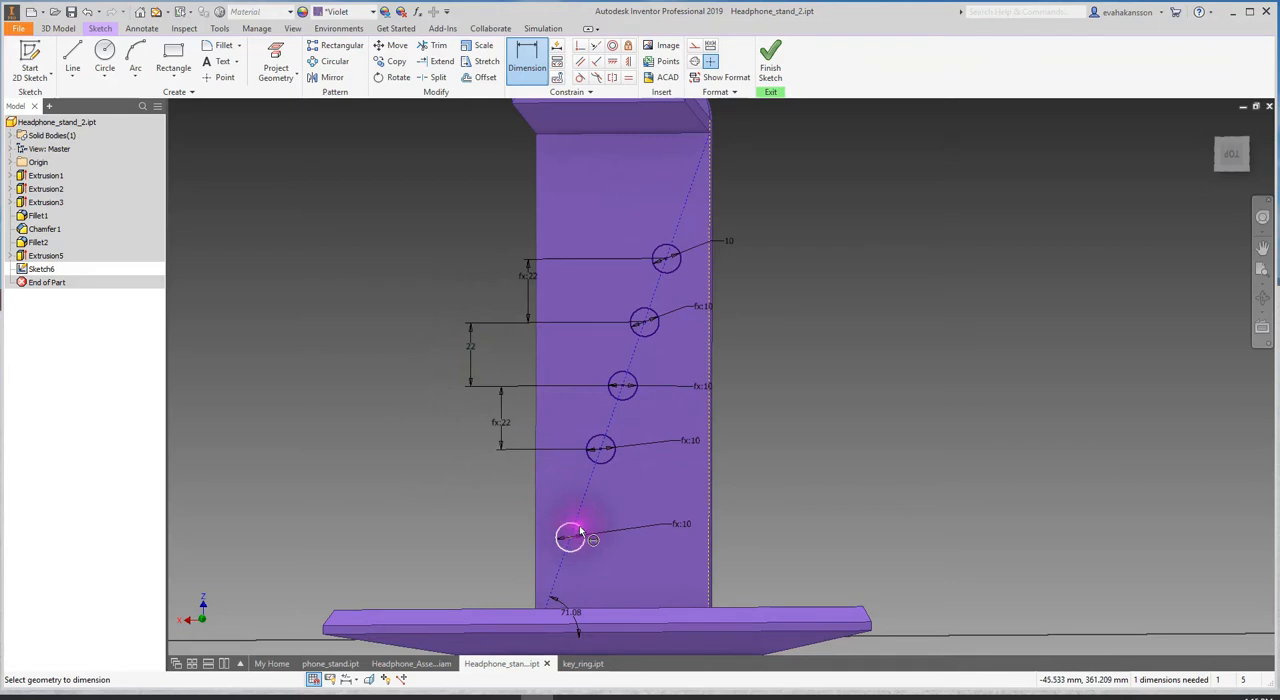
- Dimension the vertical distance between the two lowest circles, linking it to the spacing dimension above the middle circle
click(580, 533)
click(600, 452)
click(491, 517)
click(471, 346)
click(544, 560)
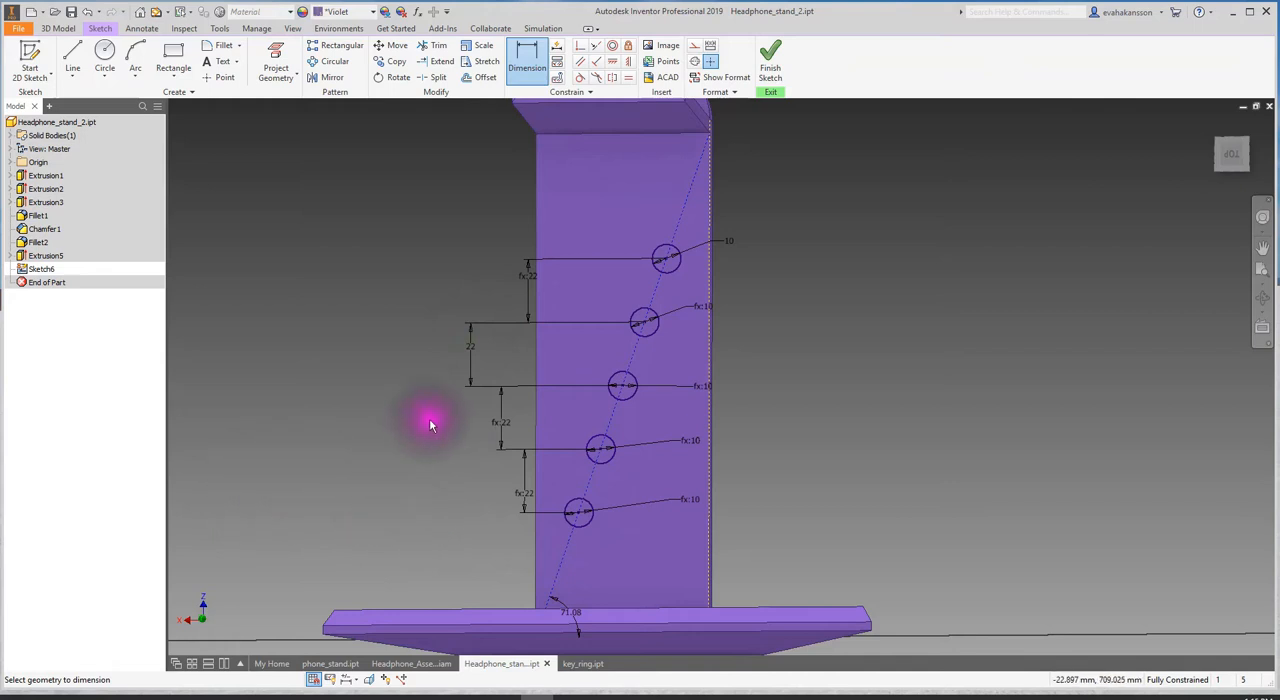
- Set the driving spacing dimension above the middle circle to 25 mm and move that dimension closer to the upright
click(471, 346)
text(25)
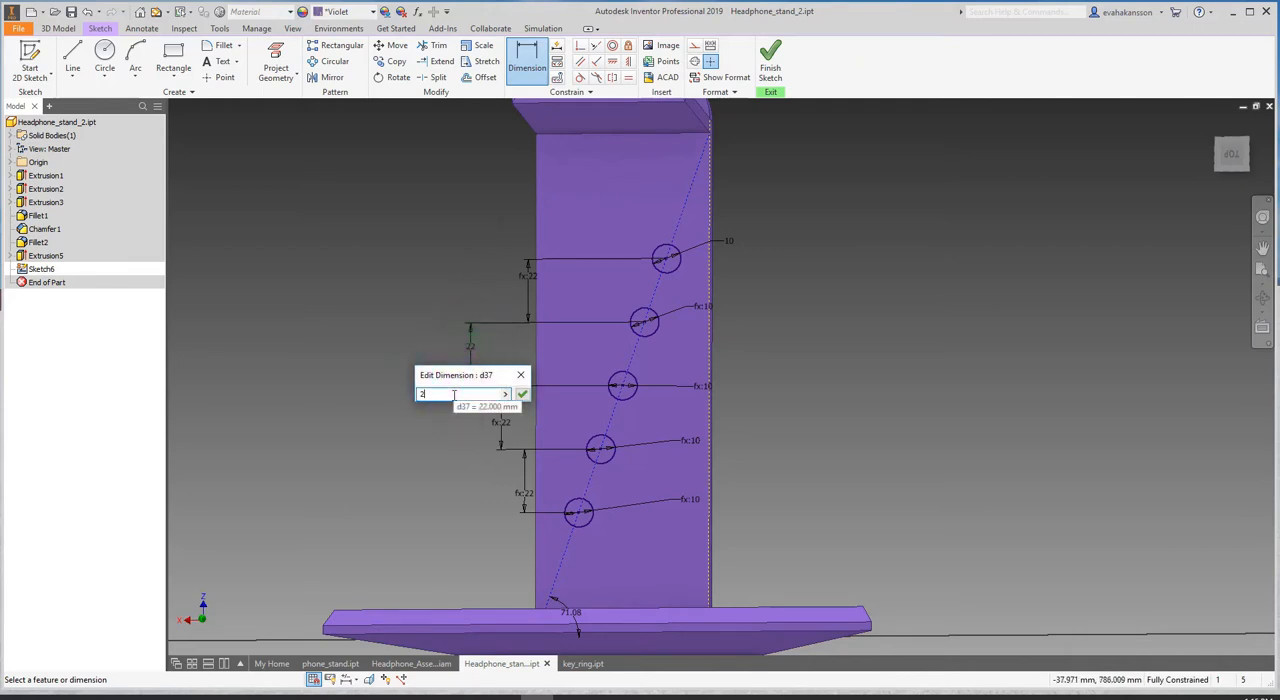
click(526, 395)
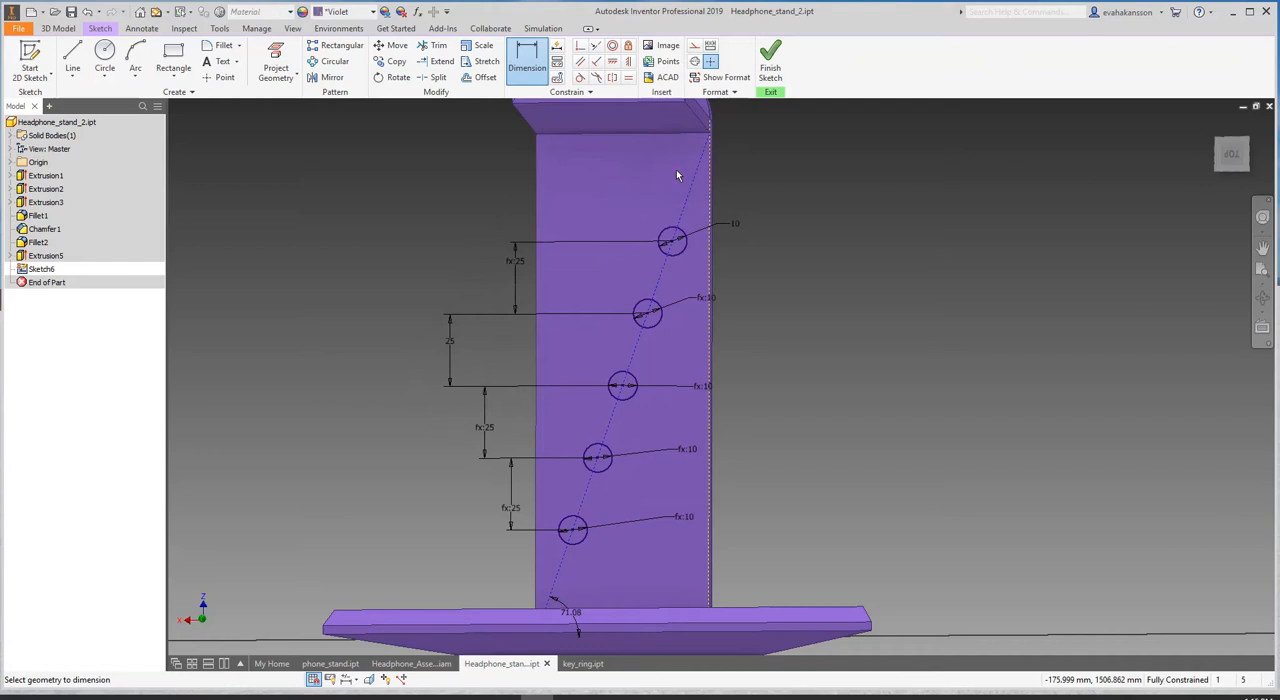
click(449, 342)
key(Escape)
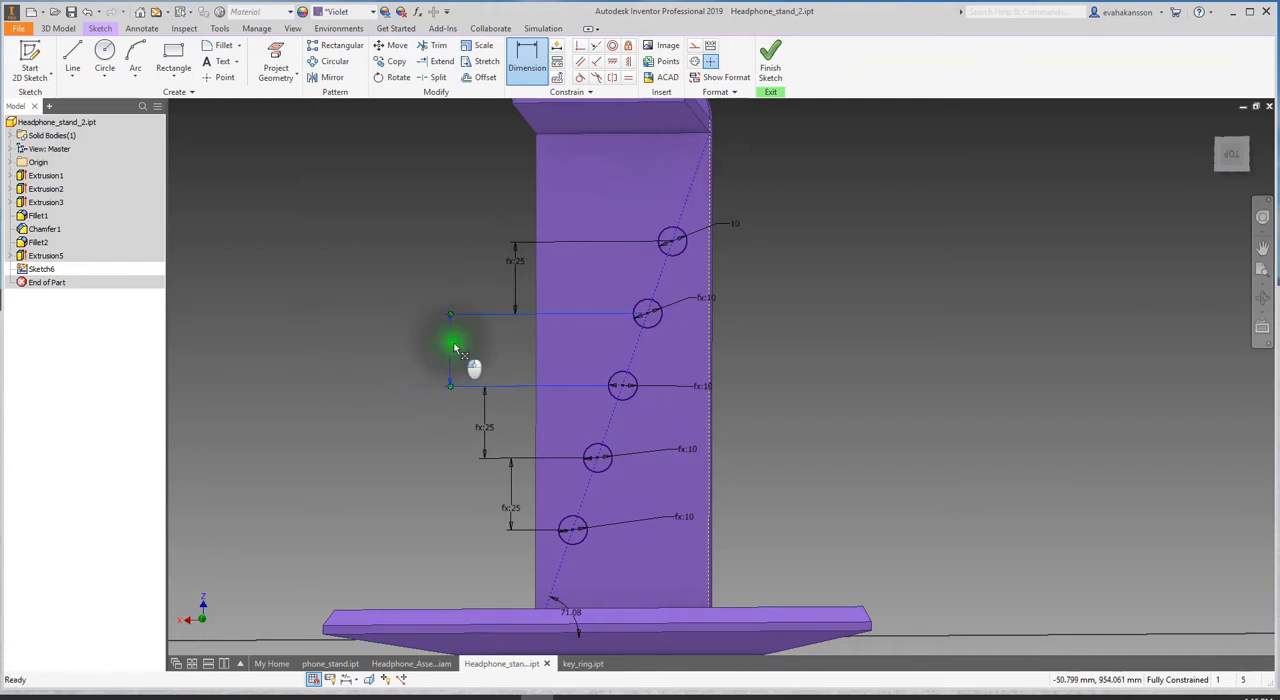
drag(453, 342, 492, 344)
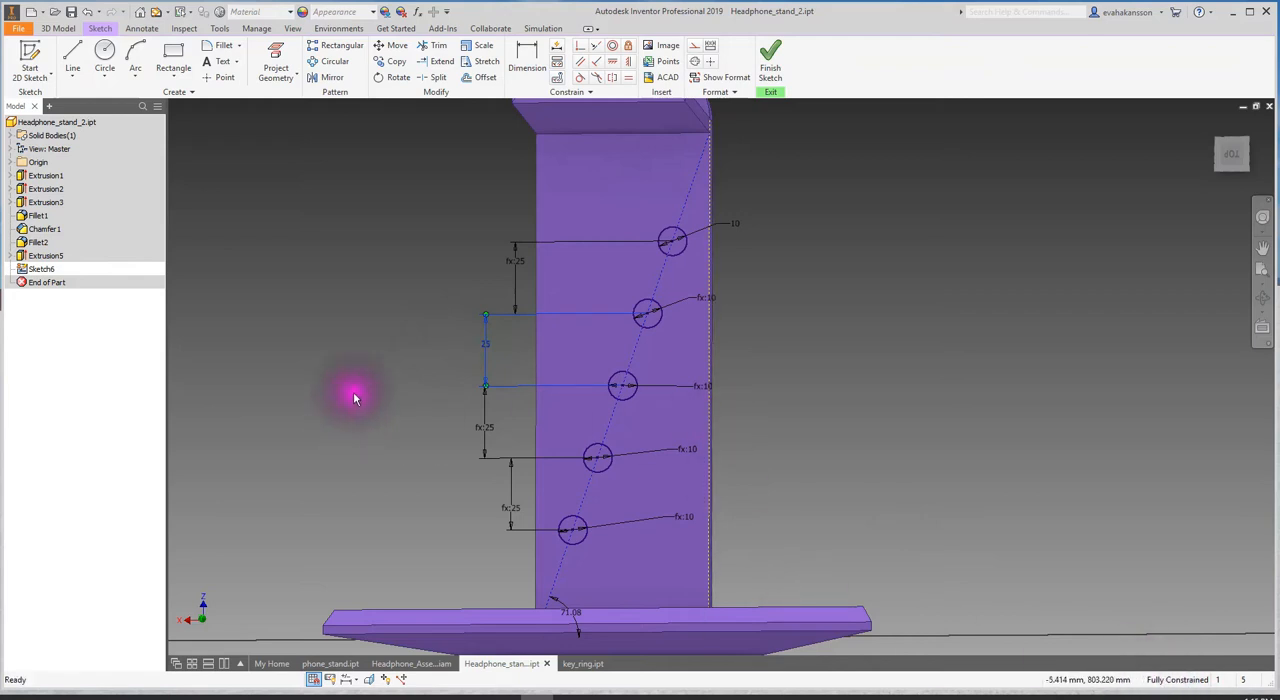
- Extrude the five circles as a cut through all of the headphone stand's upright
key(e)
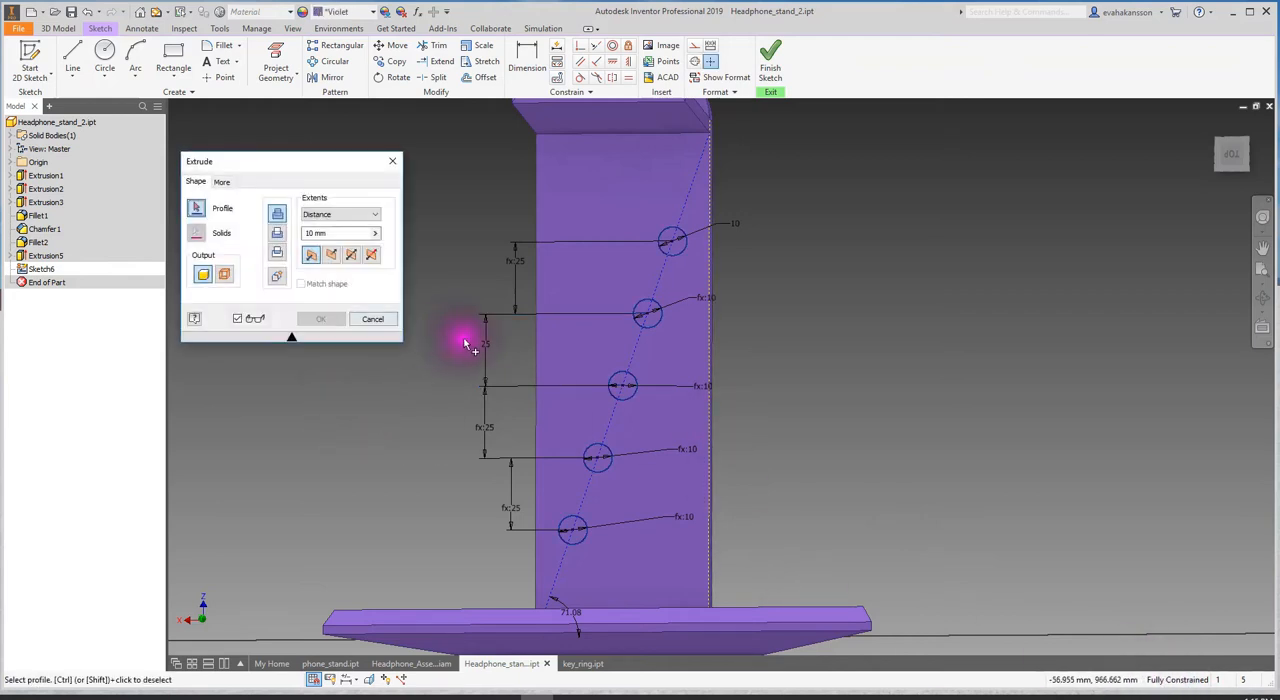
click(668, 242)
click(648, 310)
click(621, 382)
click(597, 455)
click(571, 528)
click(340, 214)
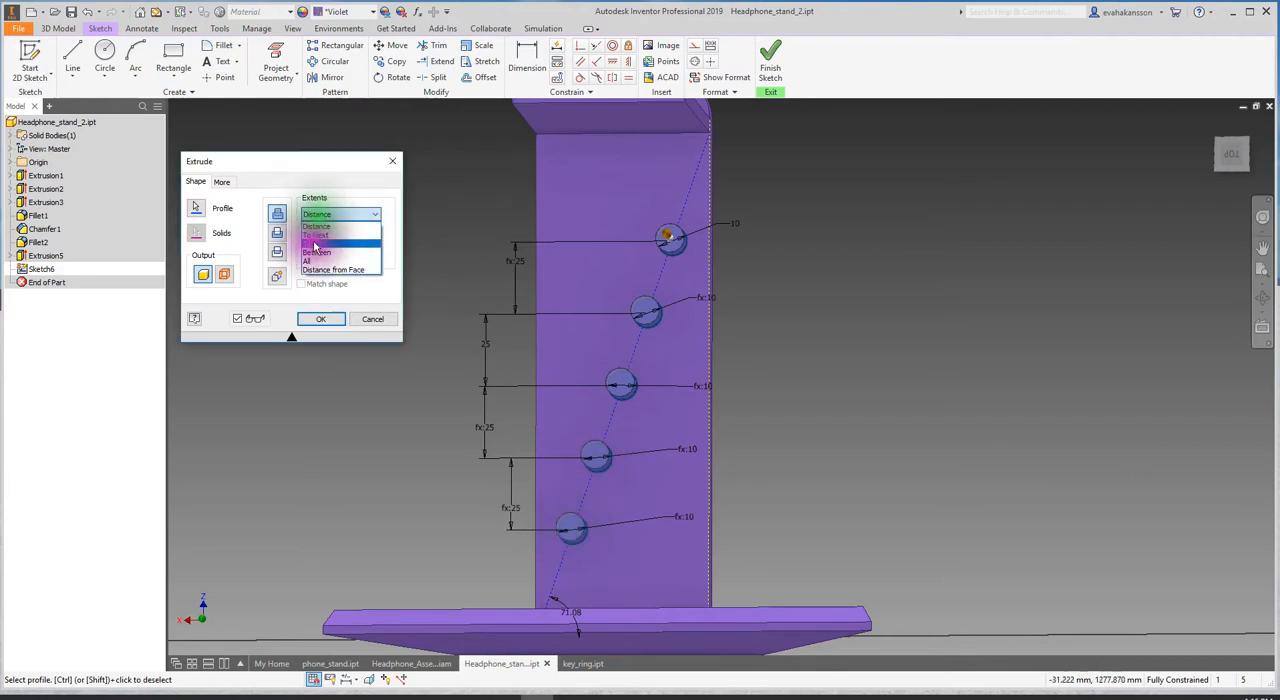
click(316, 265)
click(280, 239)
shift+middle_drag(801, 409, 661, 411)
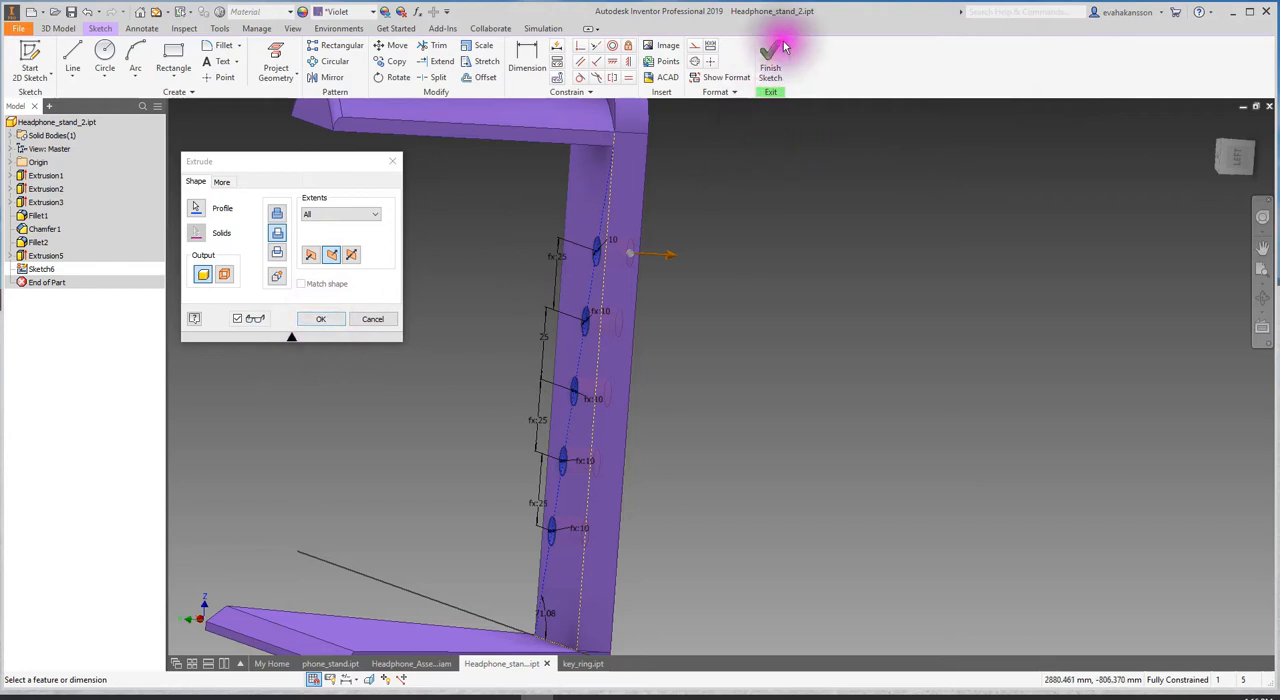
click(321, 318)
scroll(690, 421, up, 3)
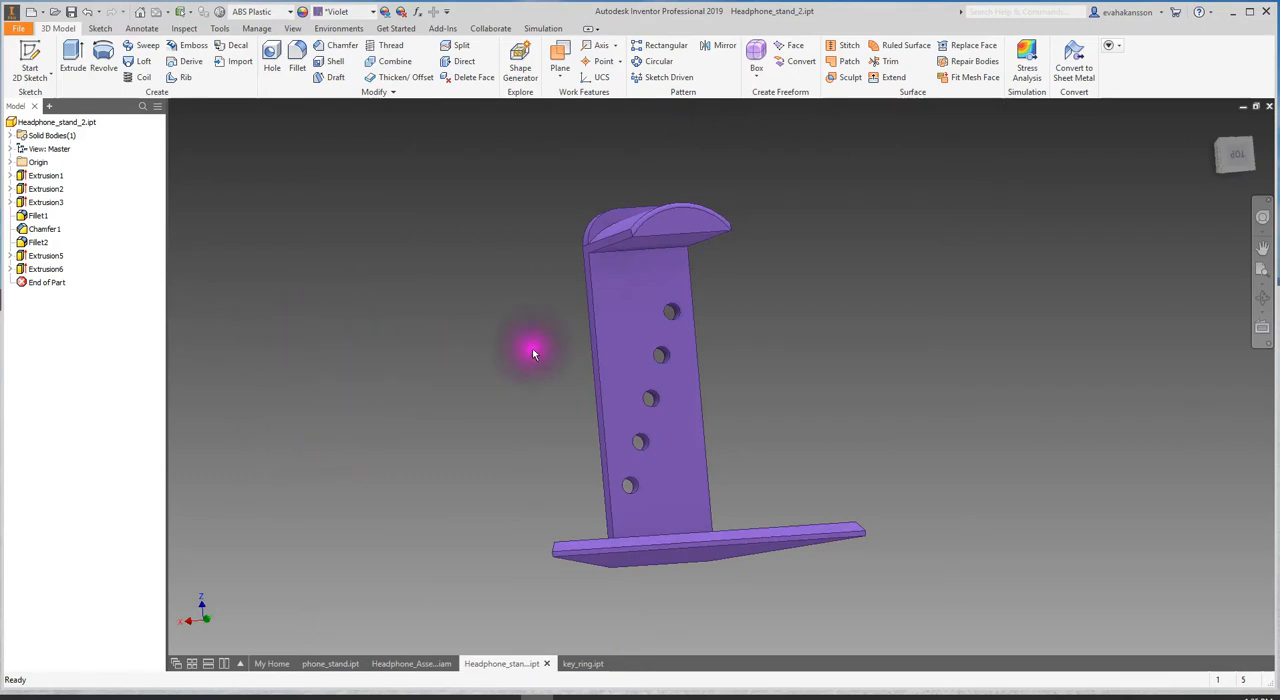
- Switch to Headphone_Assembly.iam, inspect the stand's new holes with the headphones from several sides, and update the assembly
click(402, 663)
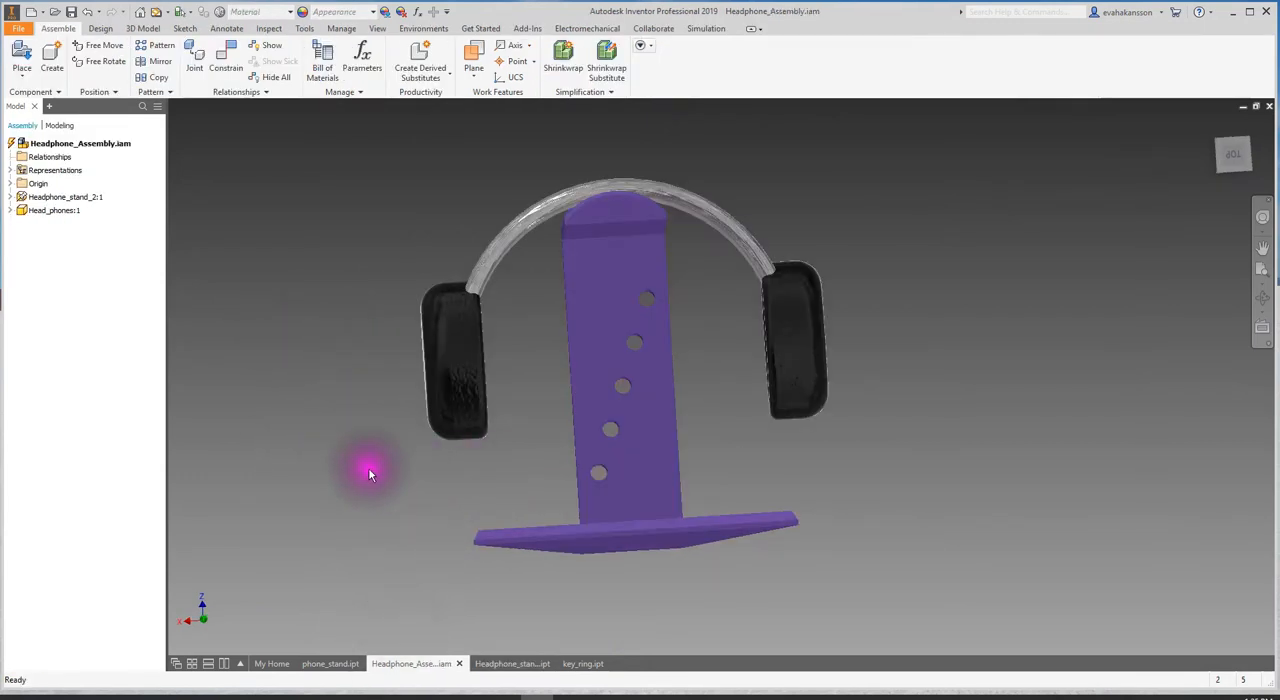
shift+middle_drag(285, 393, 667, 408)
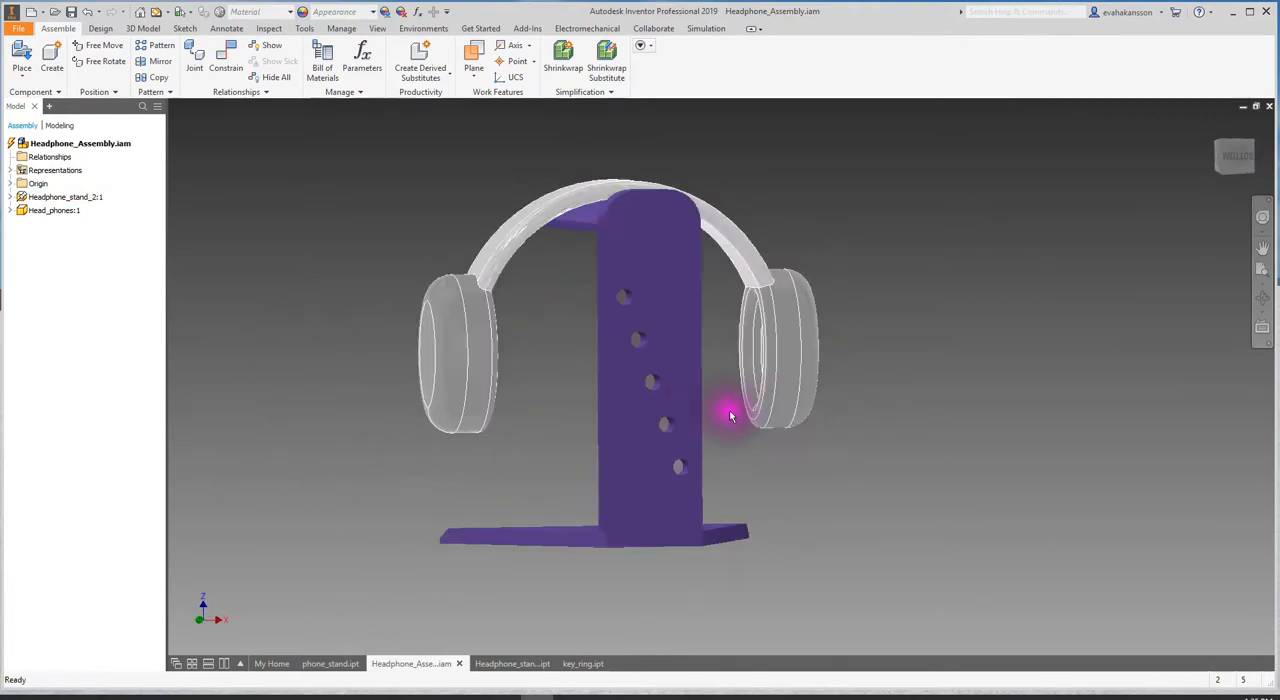
shift+middle_drag(872, 430, 491, 416)
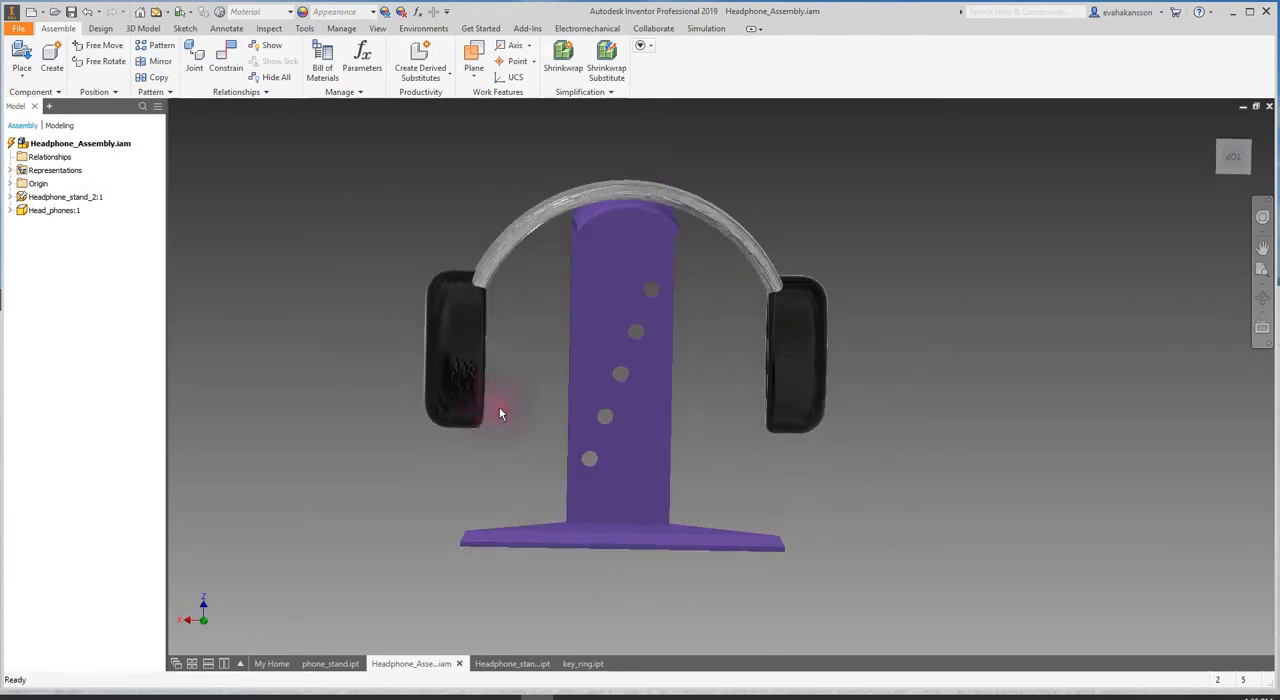
click(508, 665)
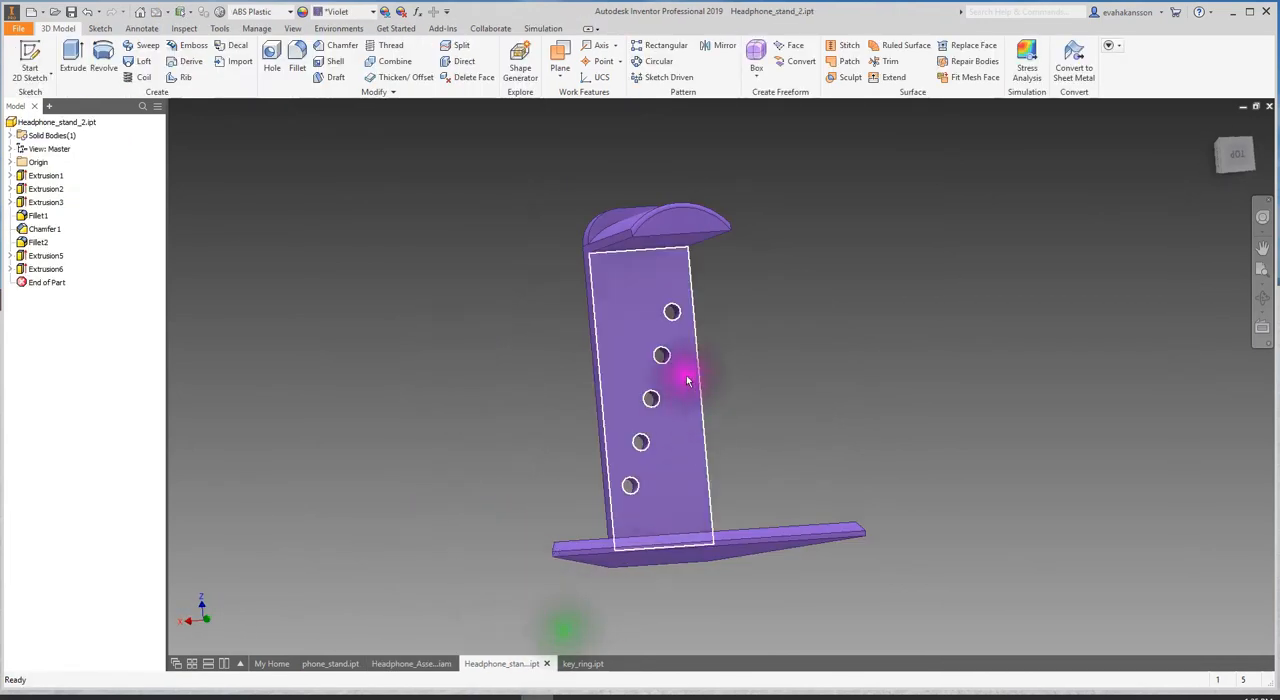
click(408, 665)
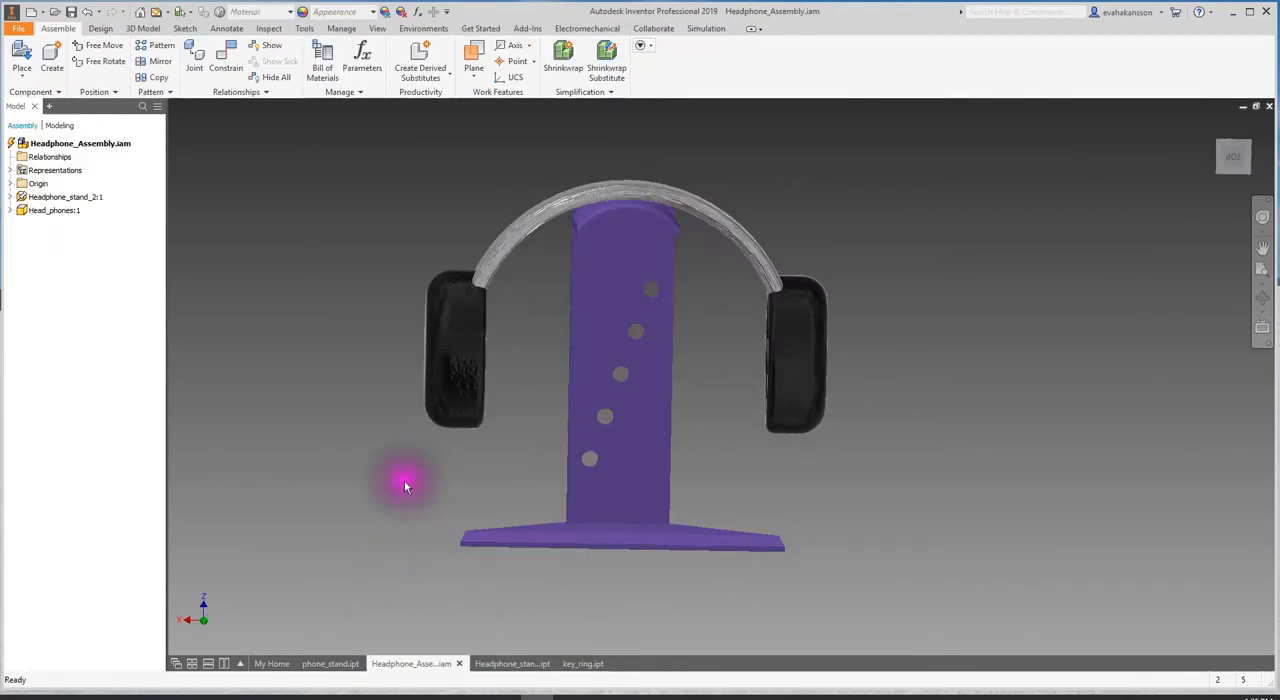
shift+middle_drag(259, 478, 350, 448)
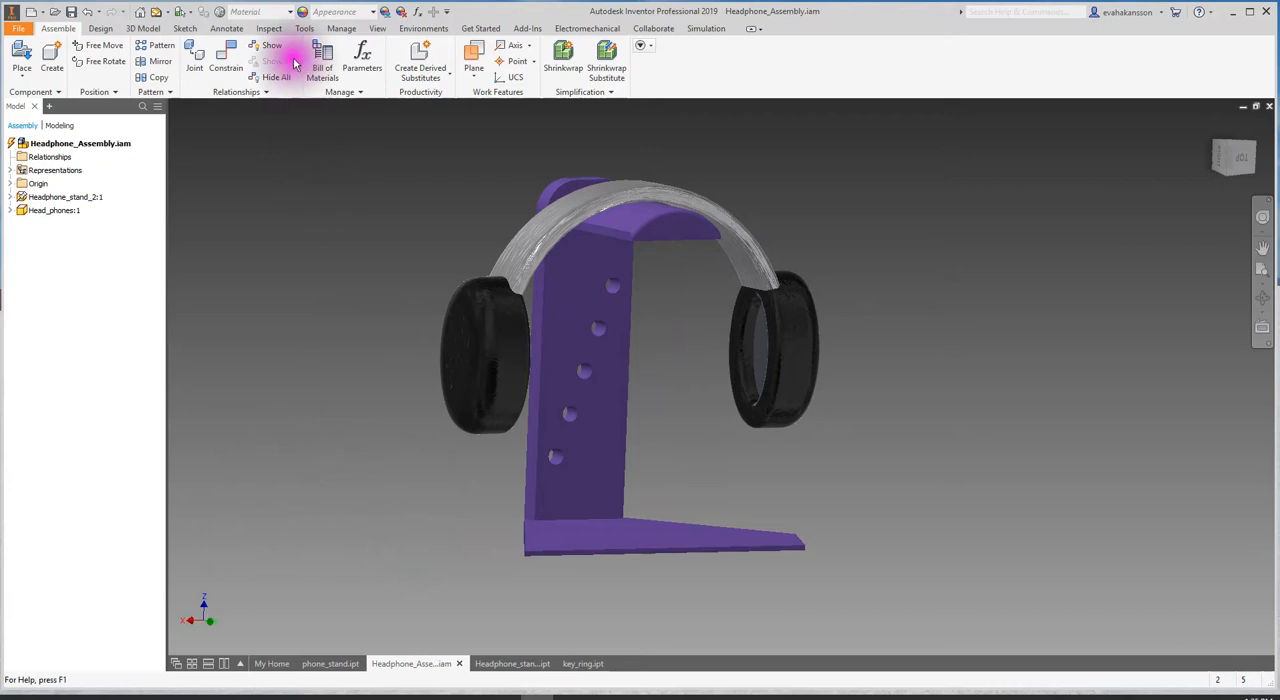
click(156, 14)
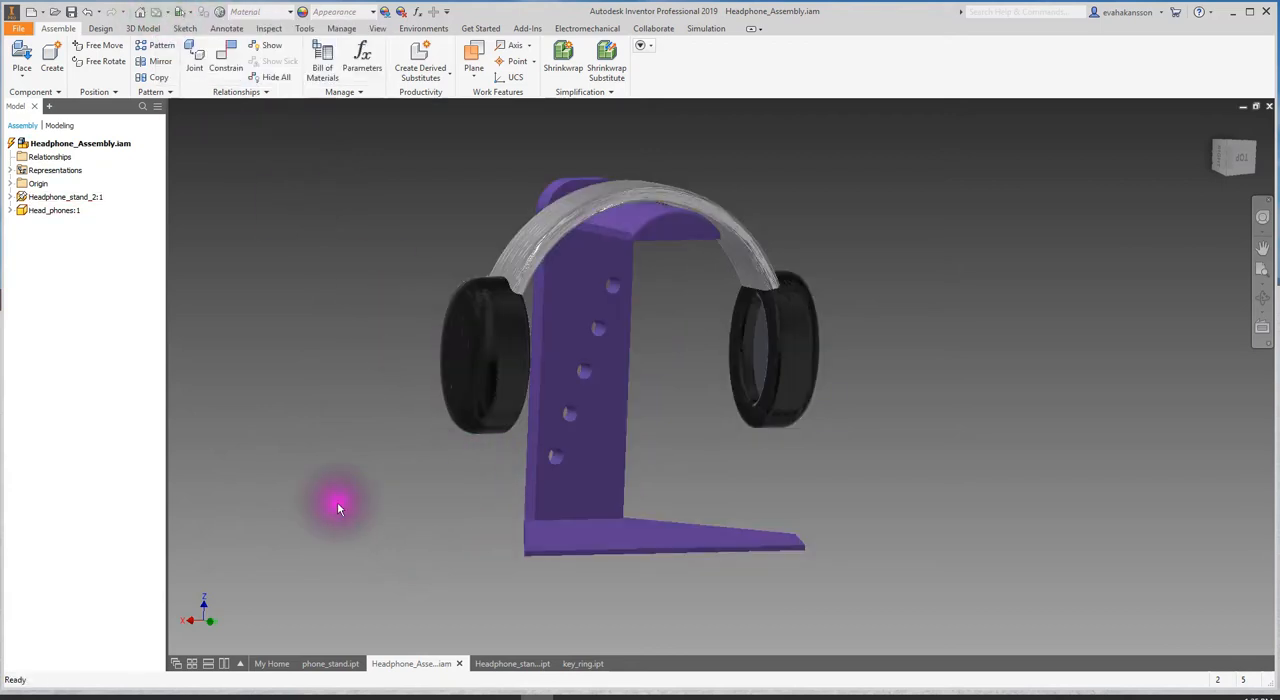
mouse_move(312, 484)
shift+middle_down()
mouse_move(308, 462)
mouse_move(214, 458)
shift+middle_up()
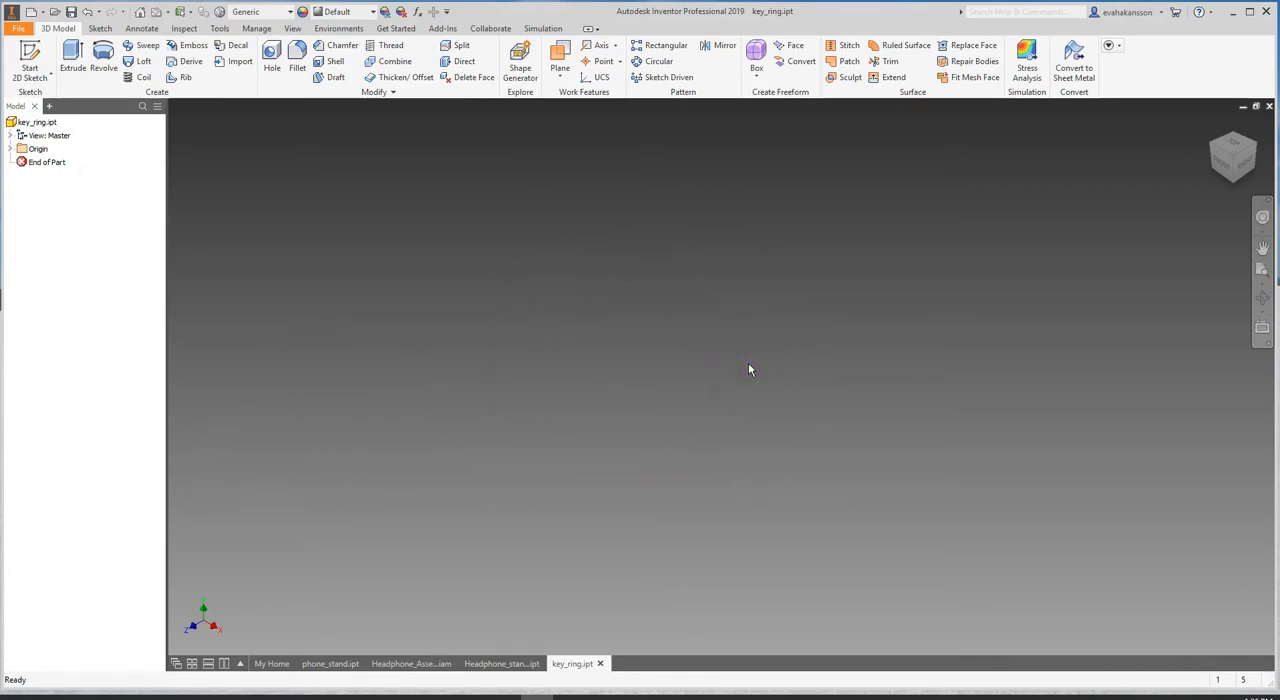
- In key_ring.ipt, sketch a circle about 4.5 mm in diameter on the XY plane, centred on the horizontal axis about 11 mm from the origin
click(29, 50)
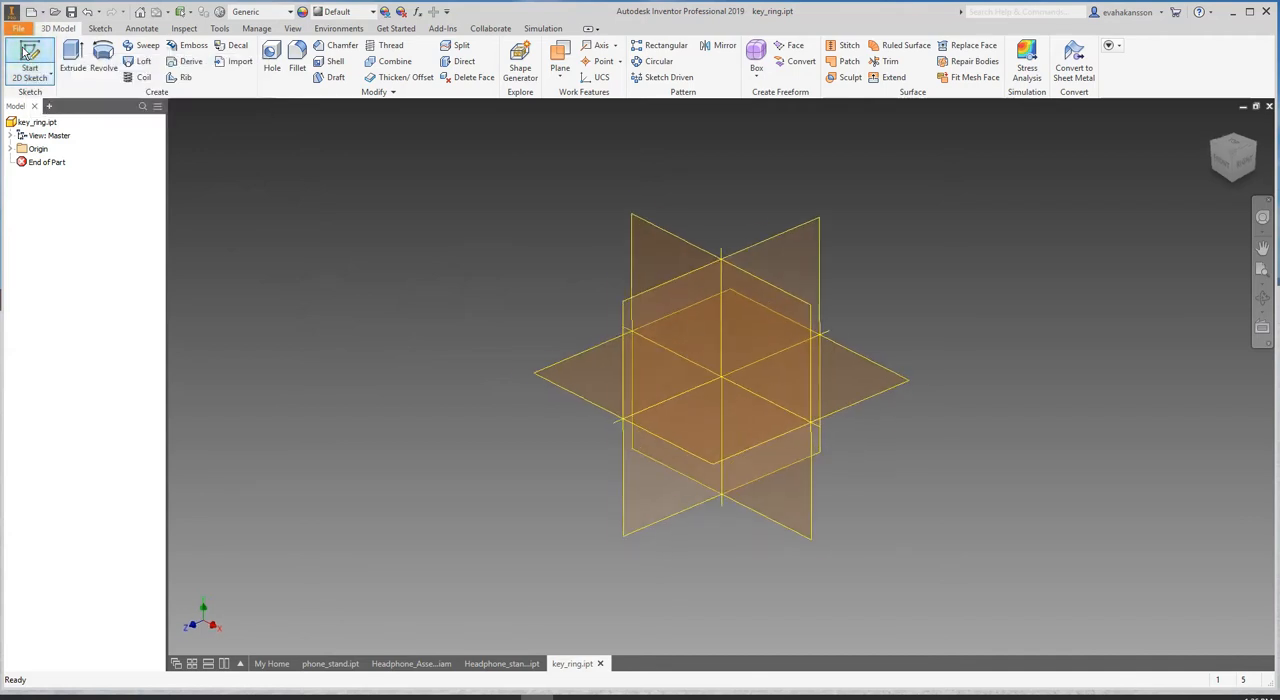
click(93, 29)
click(105, 55)
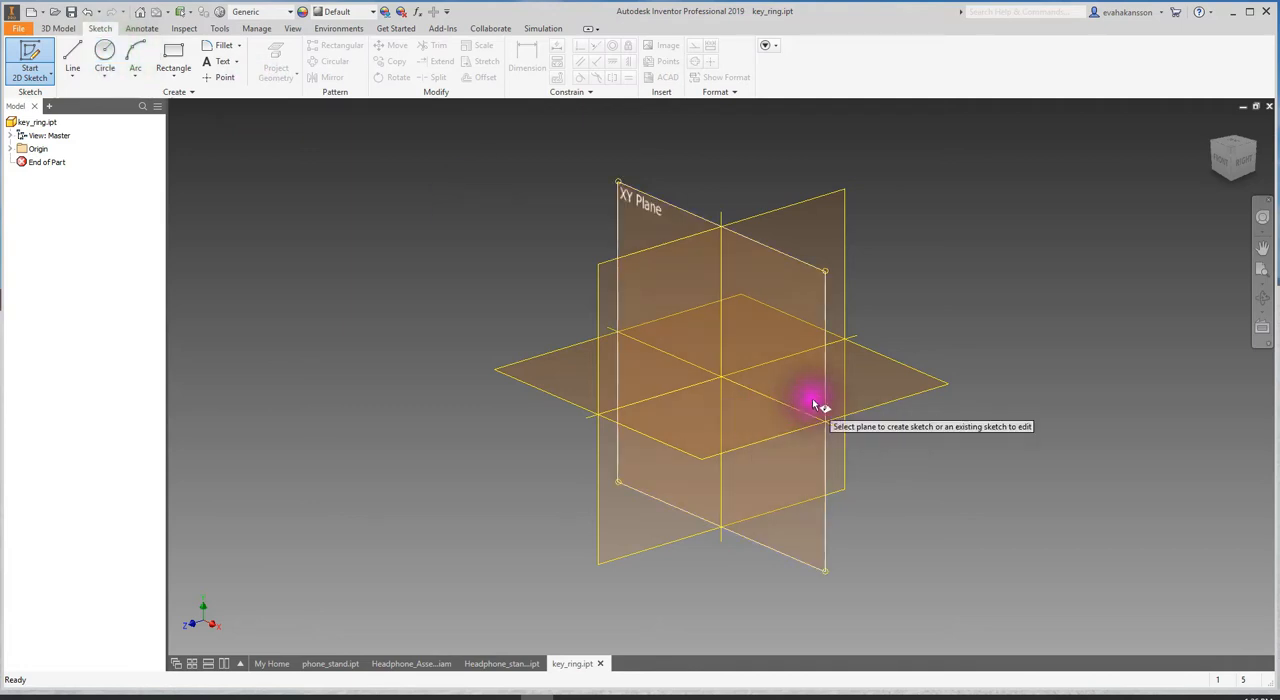
click(654, 195)
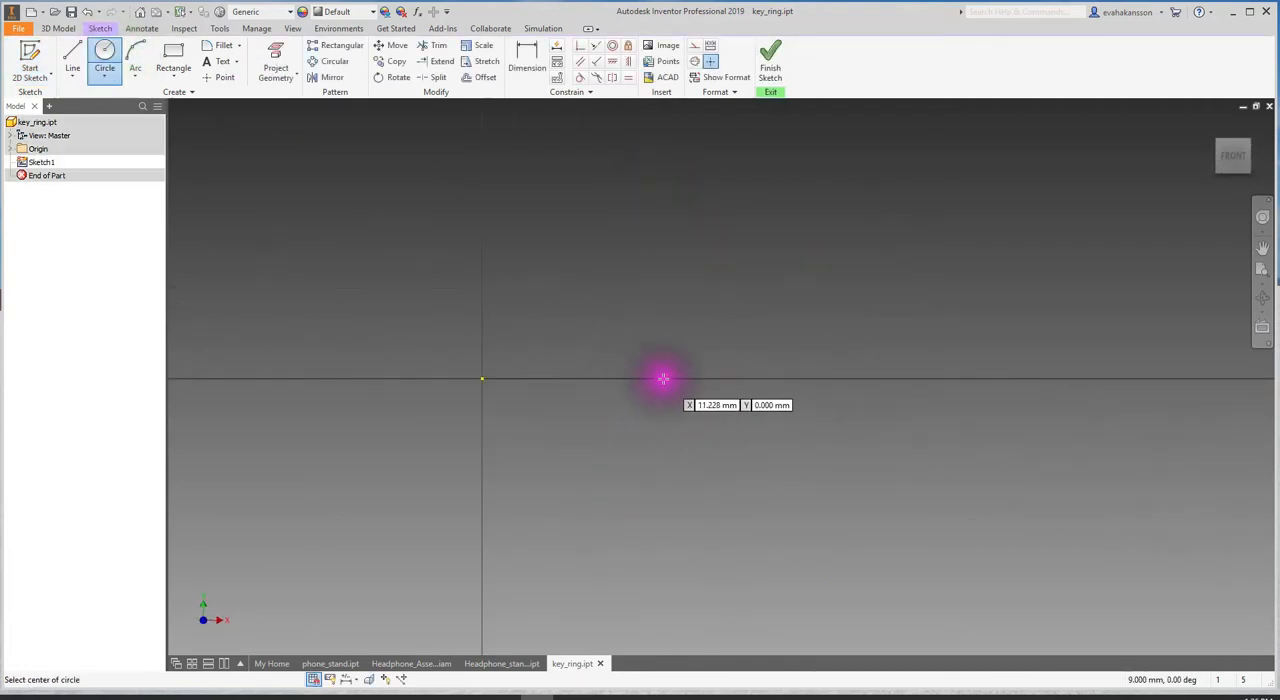
click(662, 378)
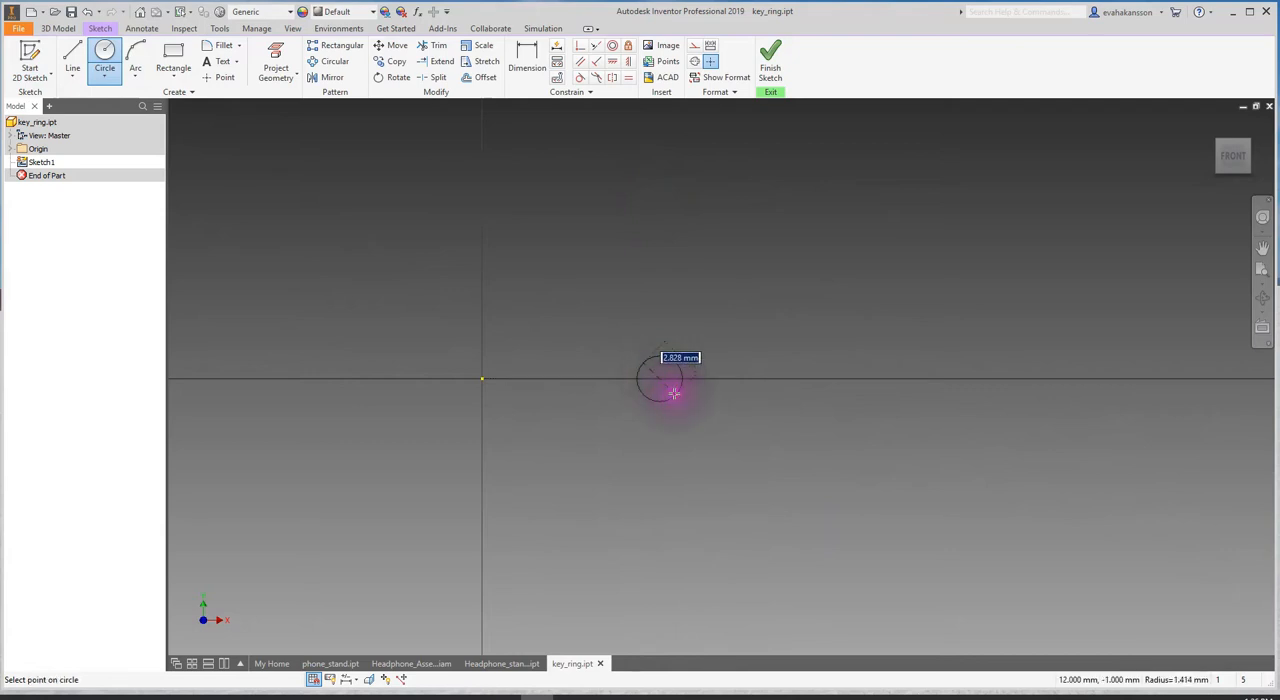
click(670, 415)
- Dimension the circle's diameter and set it to 3 mm
click(527, 60)
click(744, 344)
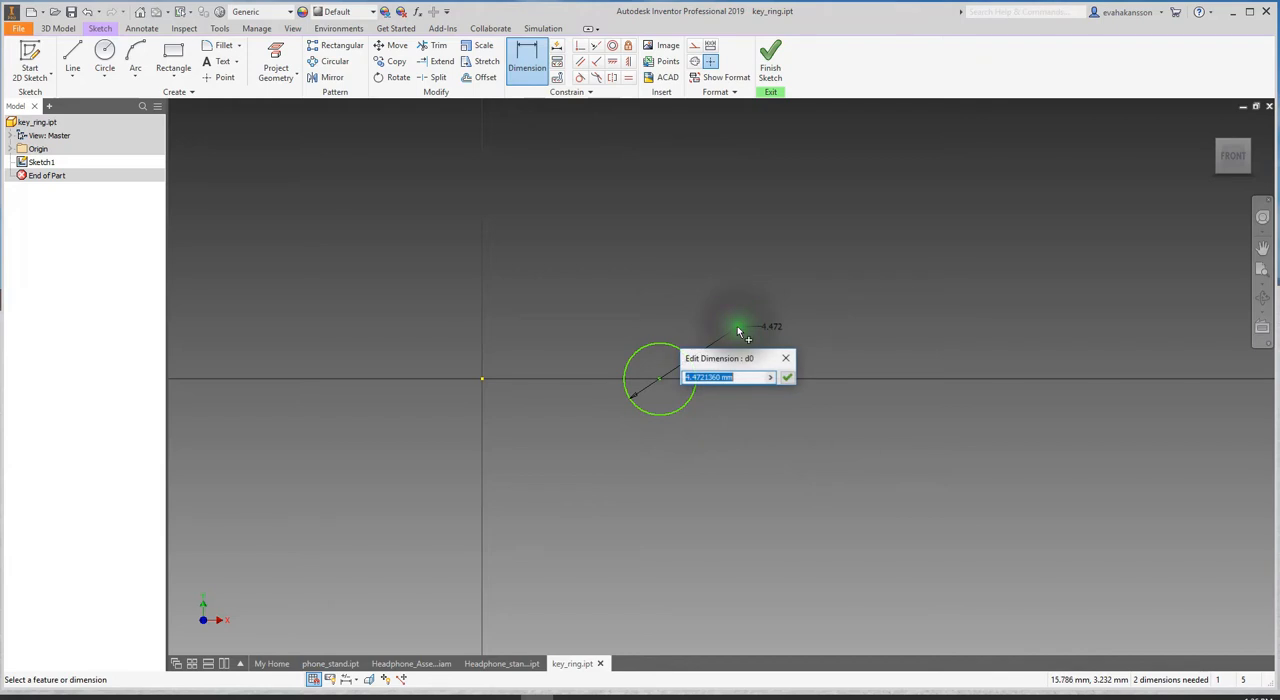
text(3)
key(Return)
- Dimension the horizontal distance between the origin and the circle's centre and set it to 25 mm
click(767, 218)
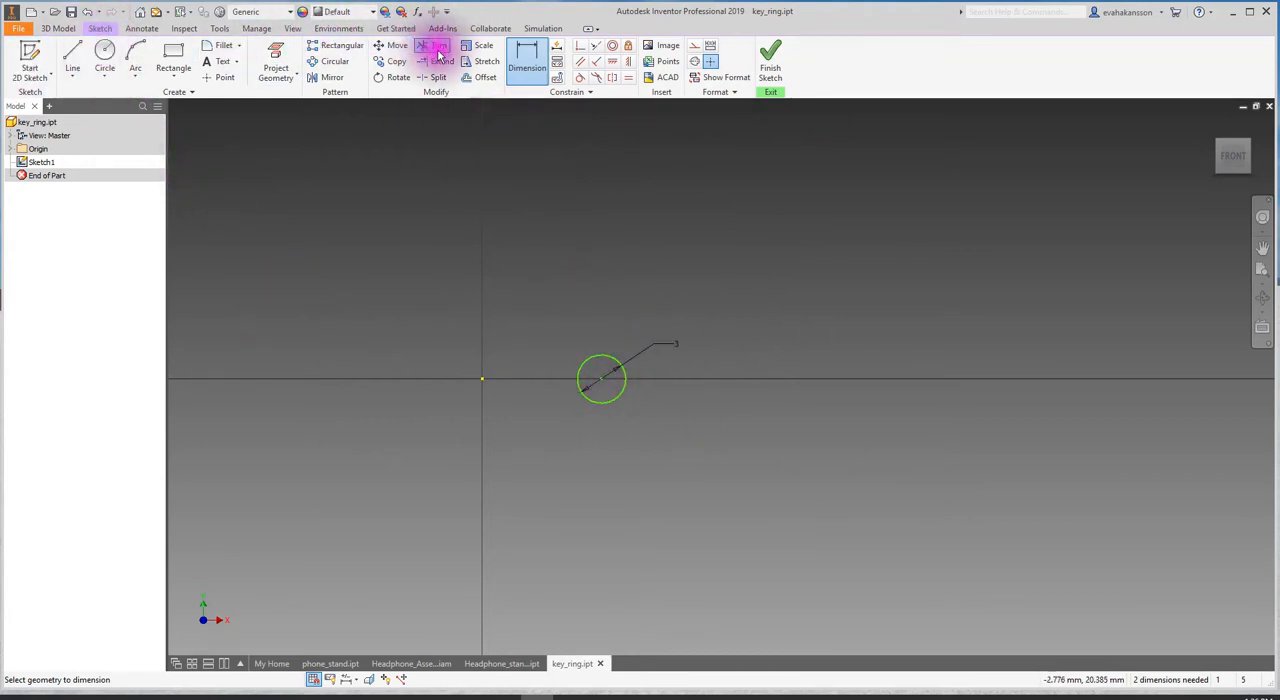
click(481, 379)
click(520, 430)
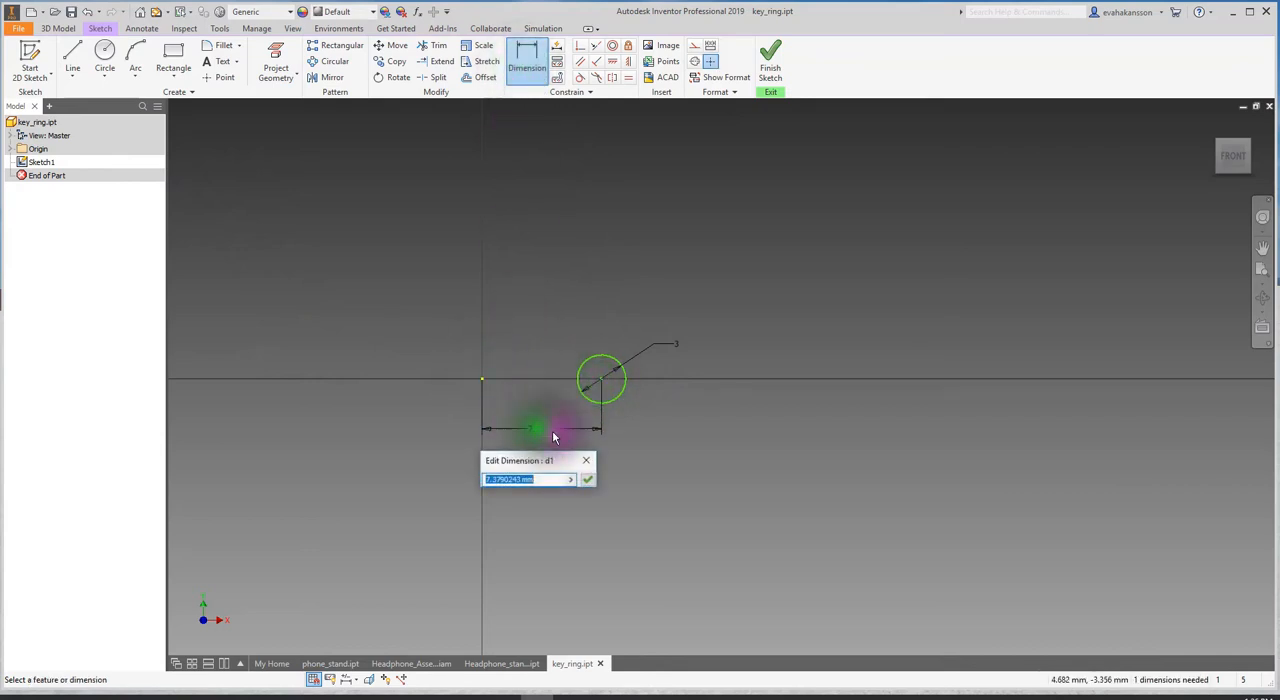
text(25)
key(Return)
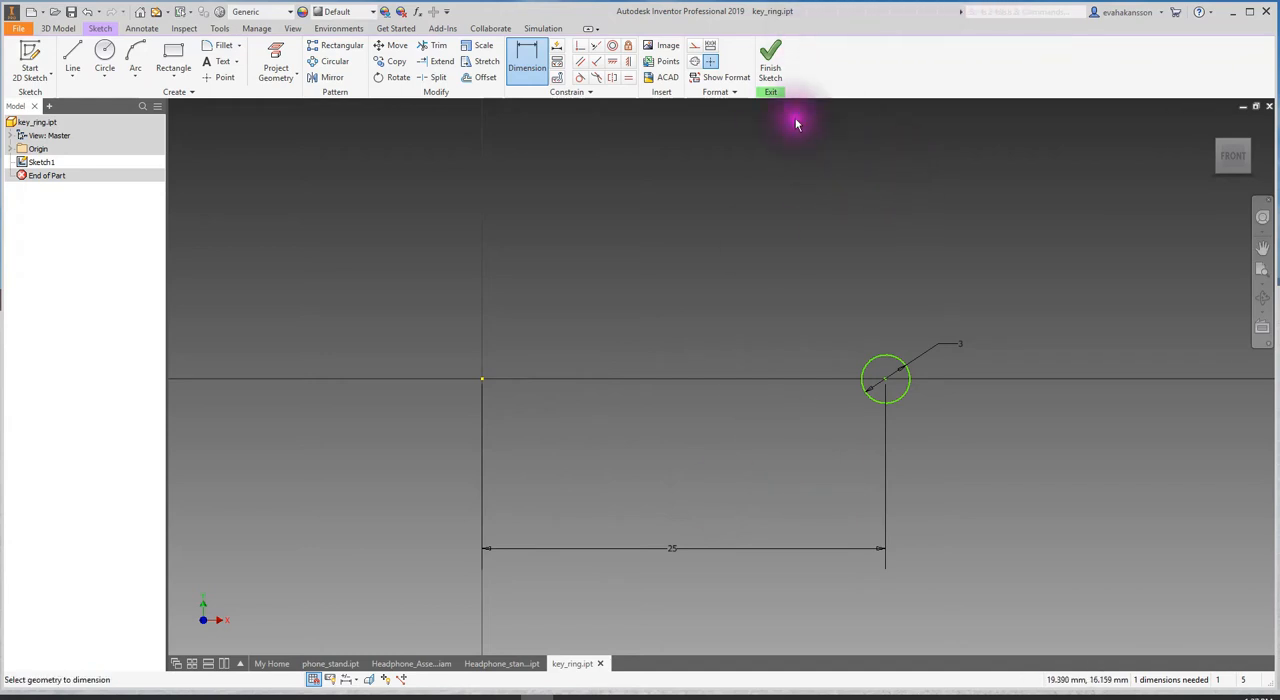
- Draw a vertical centerline passing through the origin, extending above and below the horizontal axis
click(697, 63)
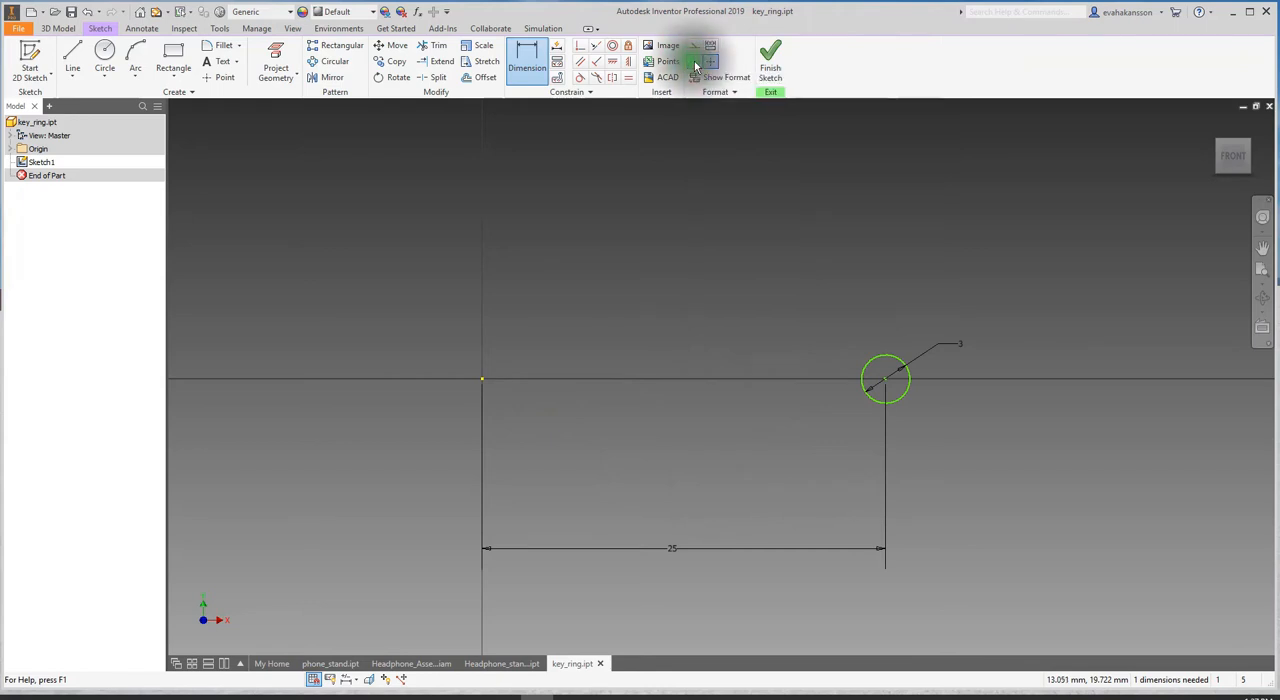
click(72, 58)
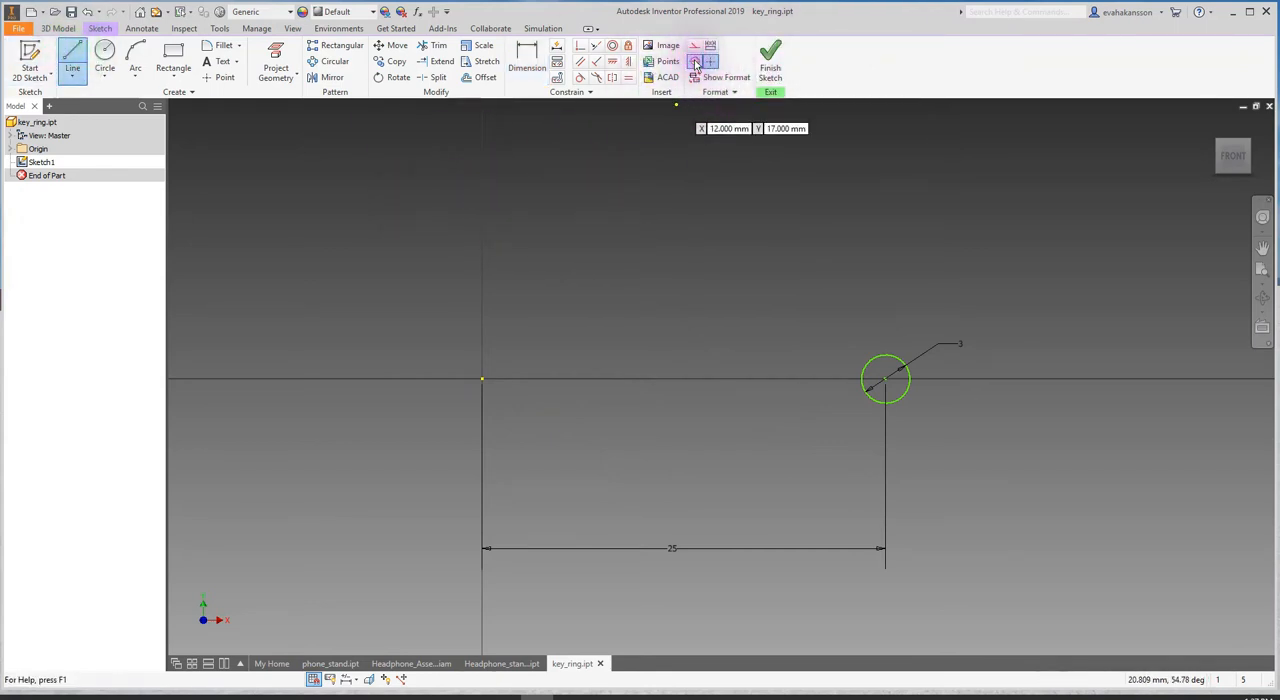
click(482, 230)
click(483, 516)
shift+middle_drag(772, 516, 729, 523)
key(Escape)
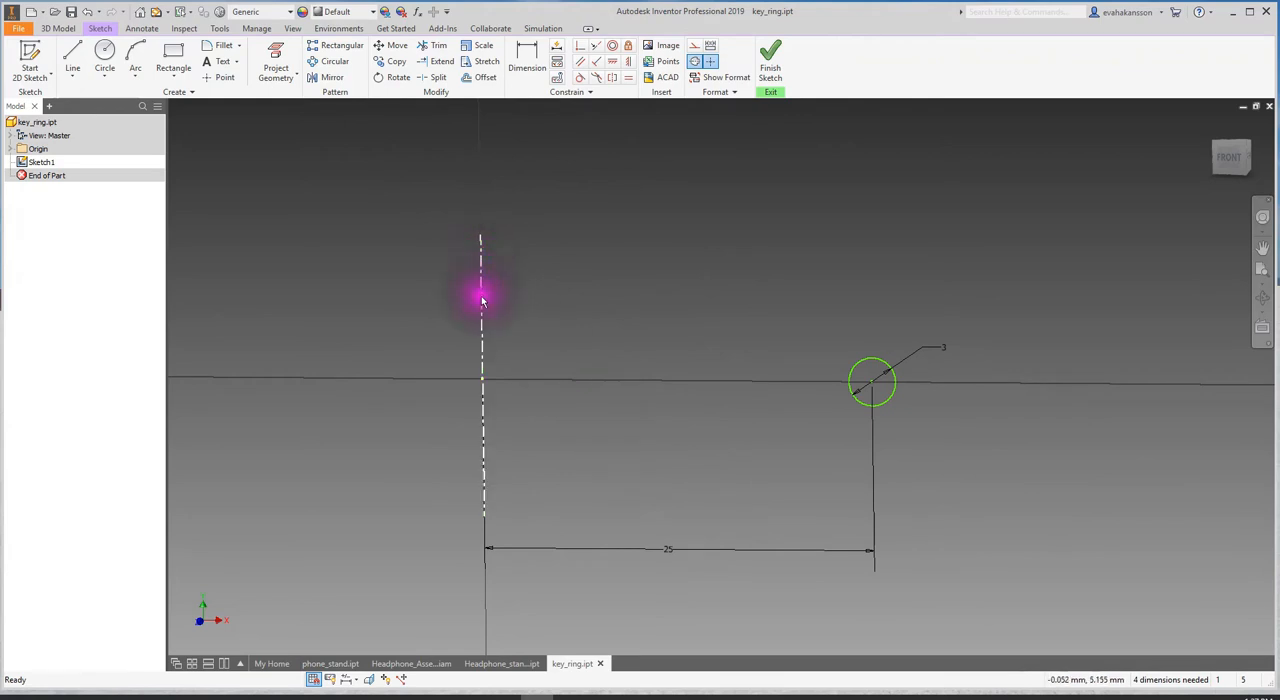
- Revolve the circle a full turn around the centerline to form a solid ring
mouse_move(751, 300)
shift+middle_down()
mouse_move(700, 309)
mouse_move(710, 318)
mouse_move(740, 297)
mouse_move(717, 309)
shift+middle_up()
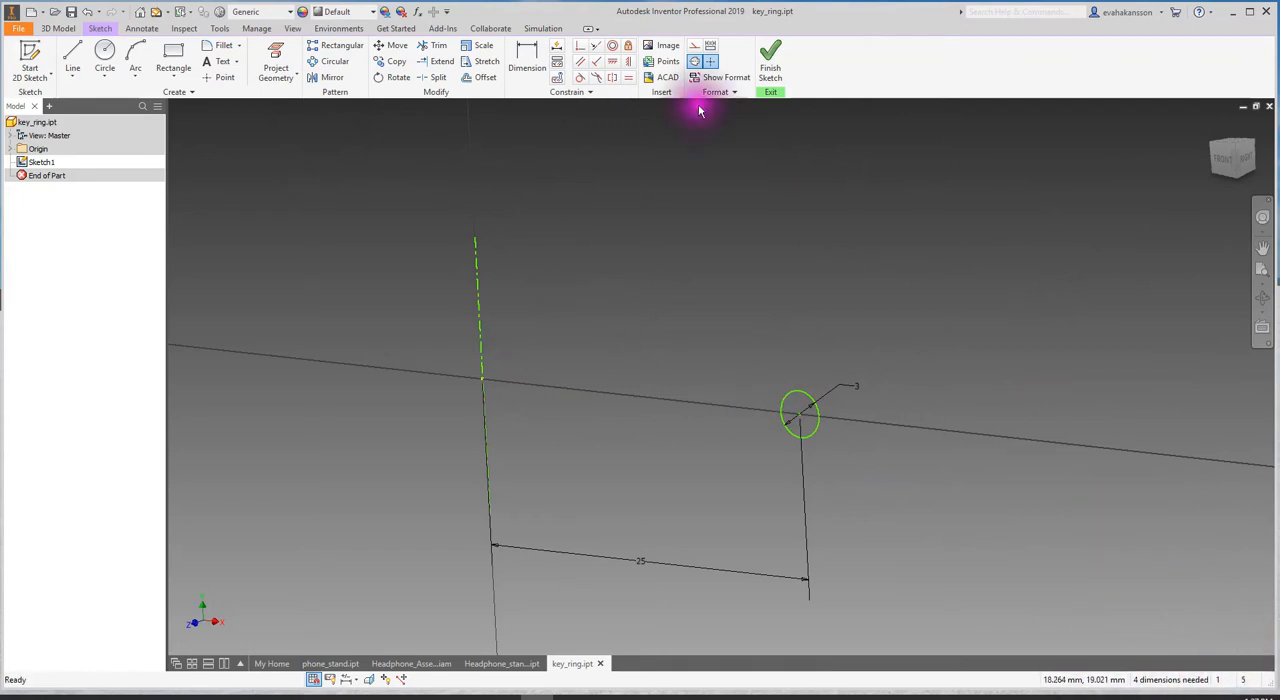
click(62, 28)
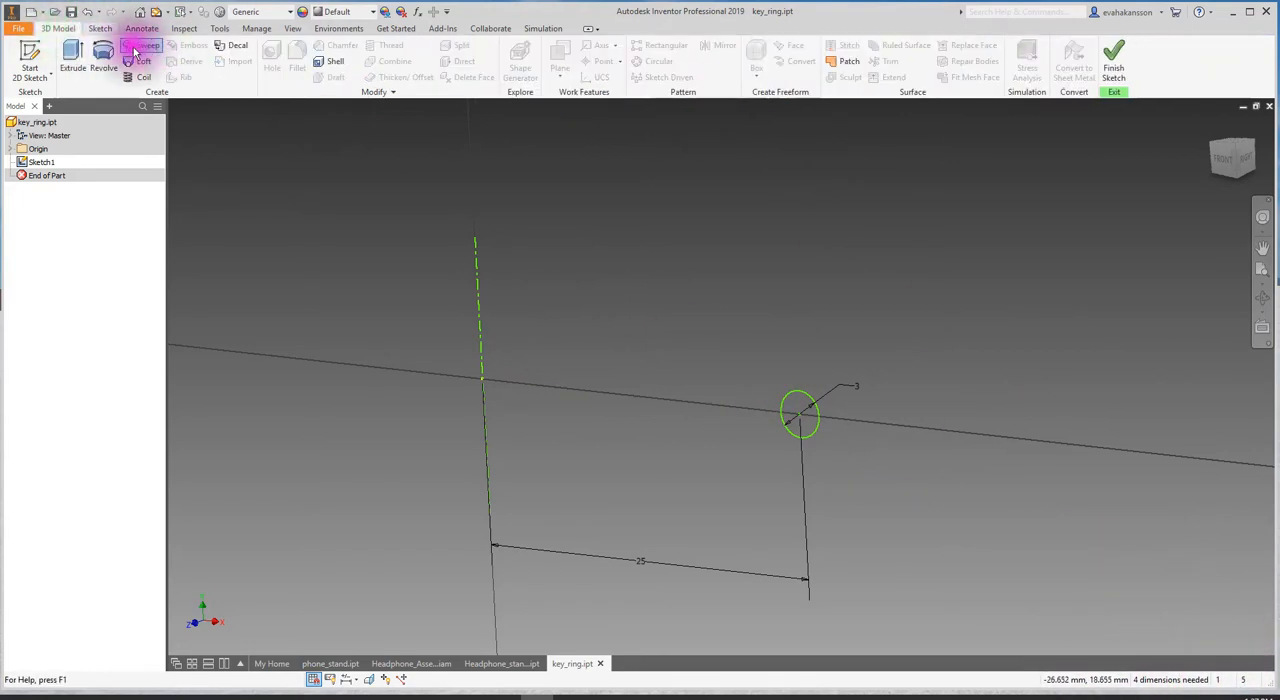
click(108, 52)
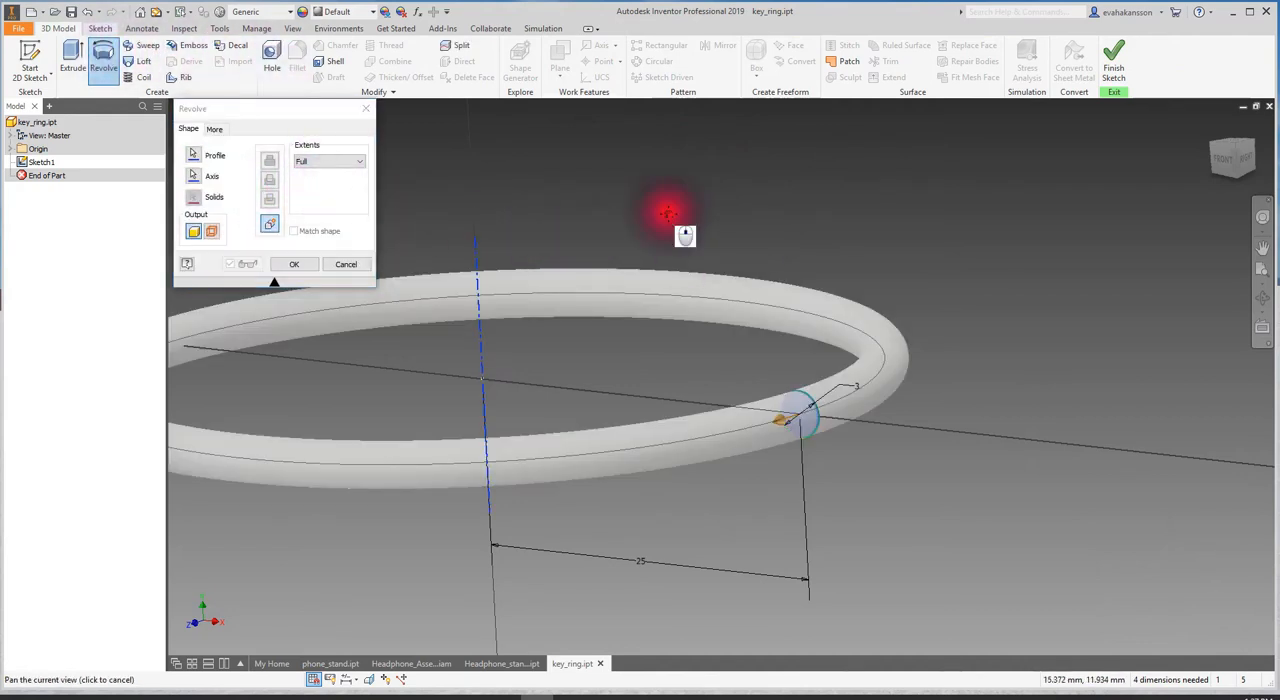
middle_drag(666, 206, 880, 223)
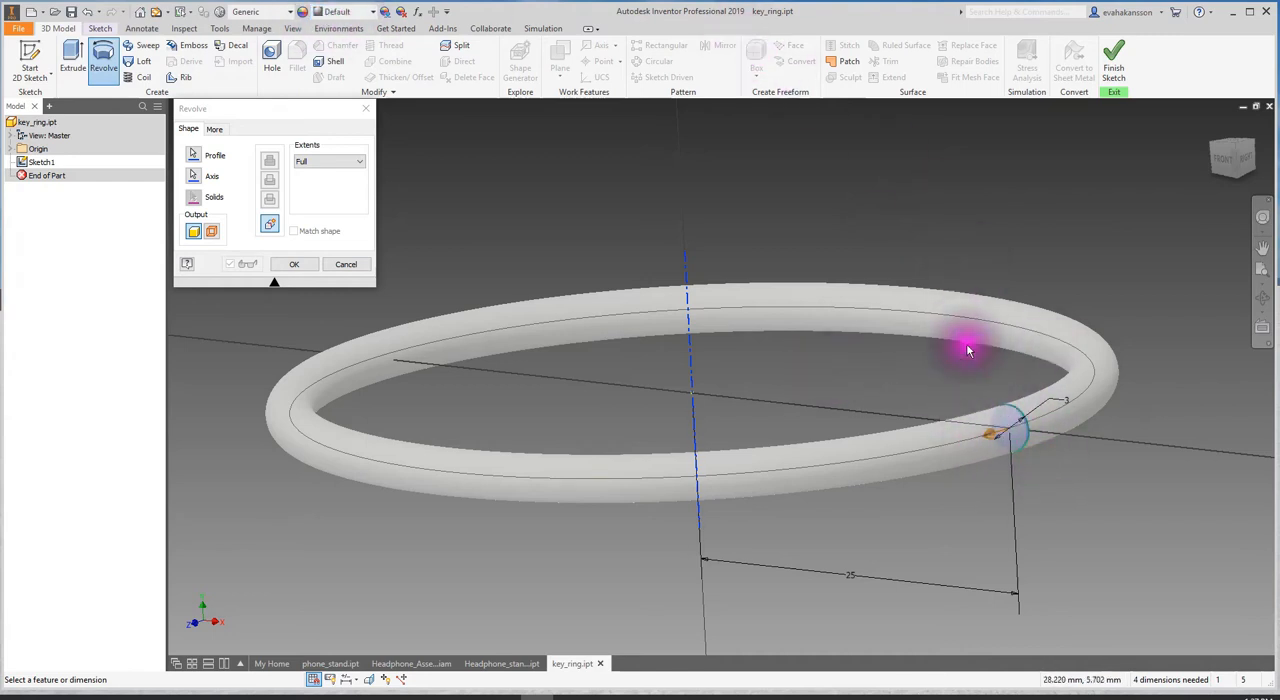
shift+middle_drag(877, 306, 849, 320)
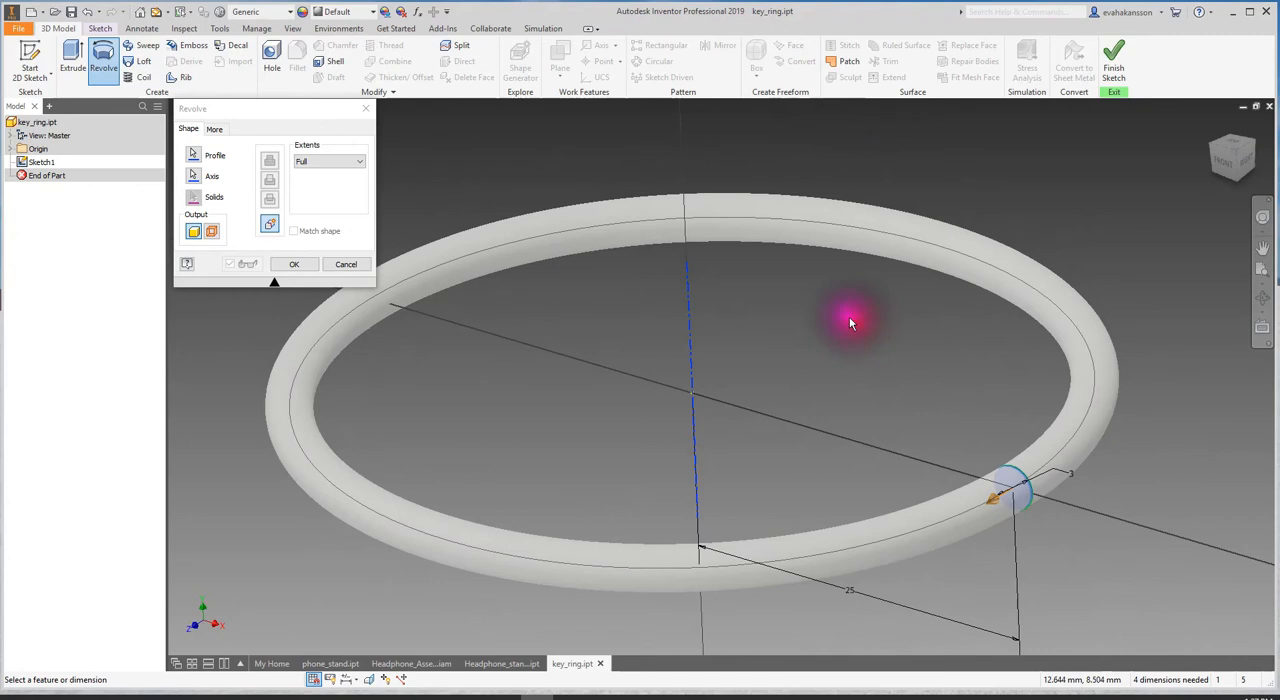
click(193, 176)
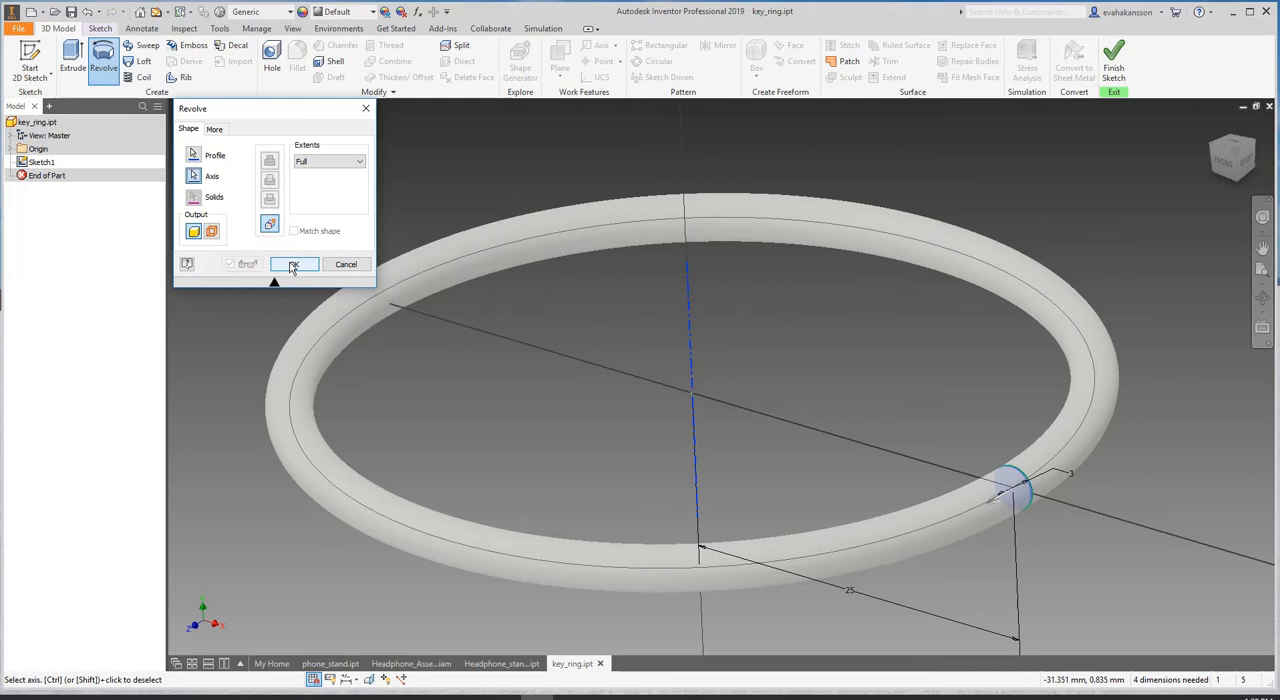
click(293, 265)
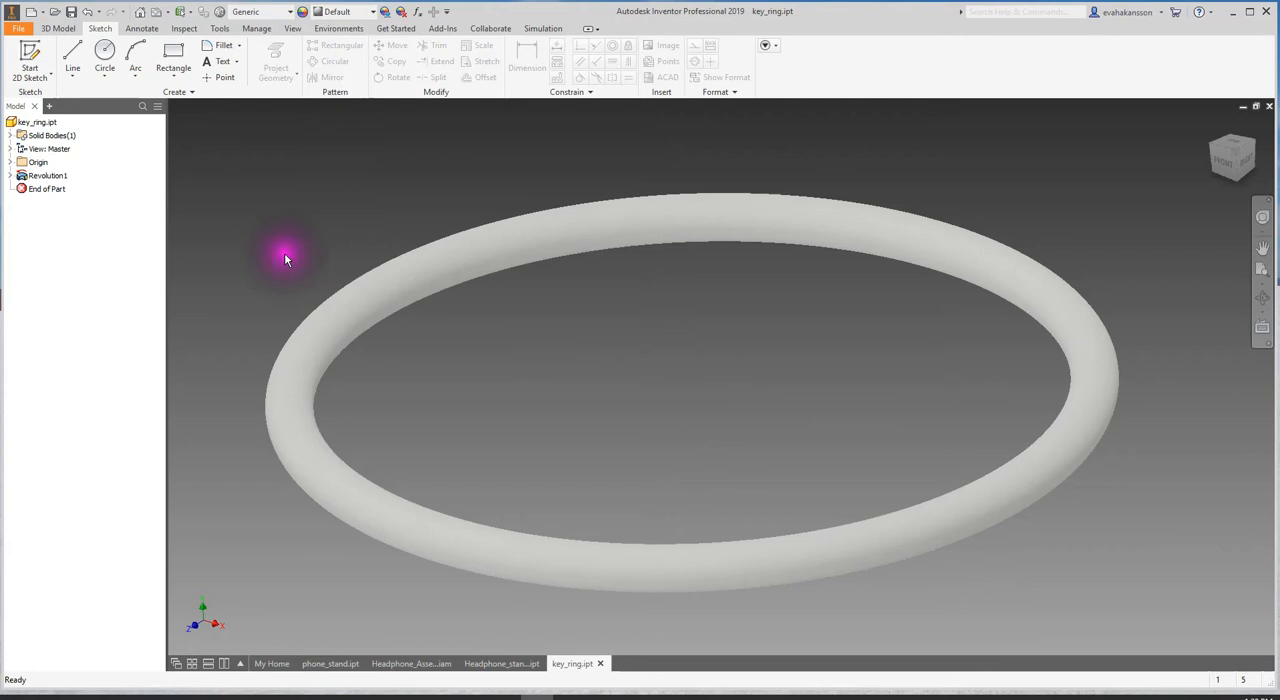
scroll(671, 383, down, 3)
mouse_move(688, 345)
shift+middle_down()
mouse_move(741, 388)
mouse_move(585, 360)
mouse_move(666, 346)
mouse_move(720, 369)
mouse_move(705, 355)
shift+middle_up()
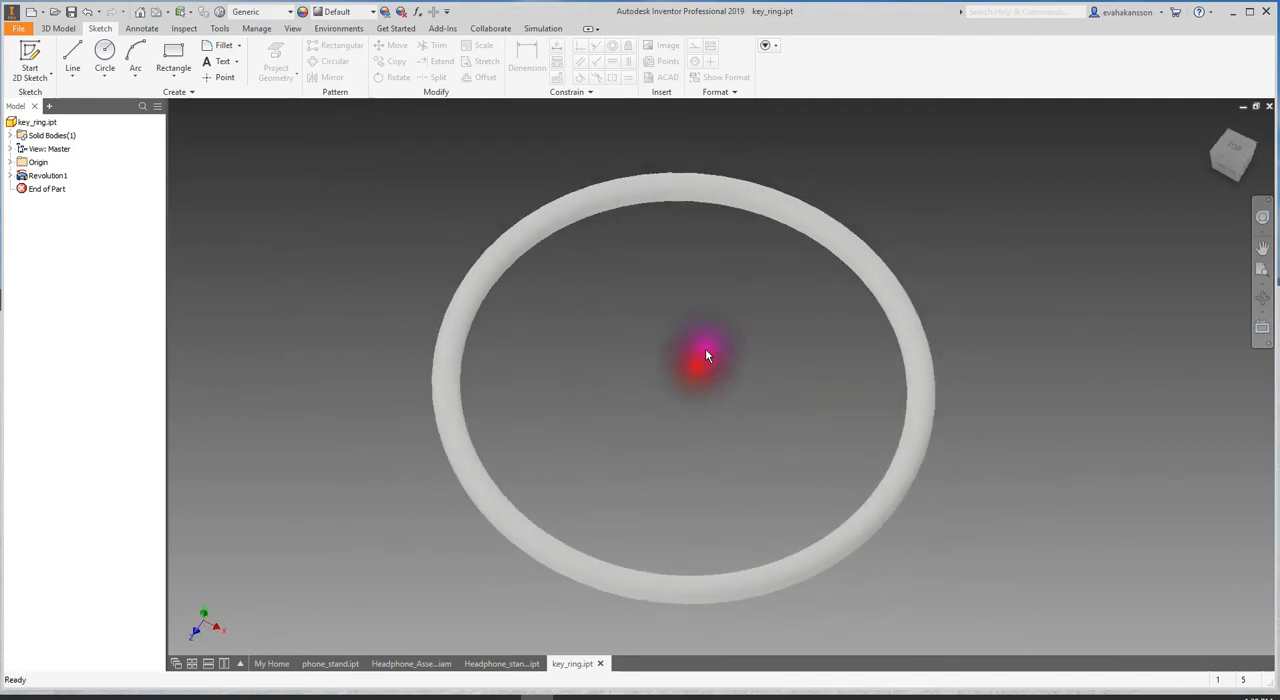
- Assign the Stainless Steel material to the key ring part
click(289, 12)
scroll(291, 183, down, 10)
click(258, 109)
mouse_move(1049, 471)
shift+middle_down()
mouse_move(914, 449)
mouse_move(860, 474)
mouse_move(911, 451)
mouse_move(940, 484)
mouse_move(980, 449)
mouse_move(963, 486)
mouse_move(857, 480)
mouse_move(888, 486)
shift+middle_up()
- Reopen the sketch that defines the ring's revolve feature for editing
click(10, 175)
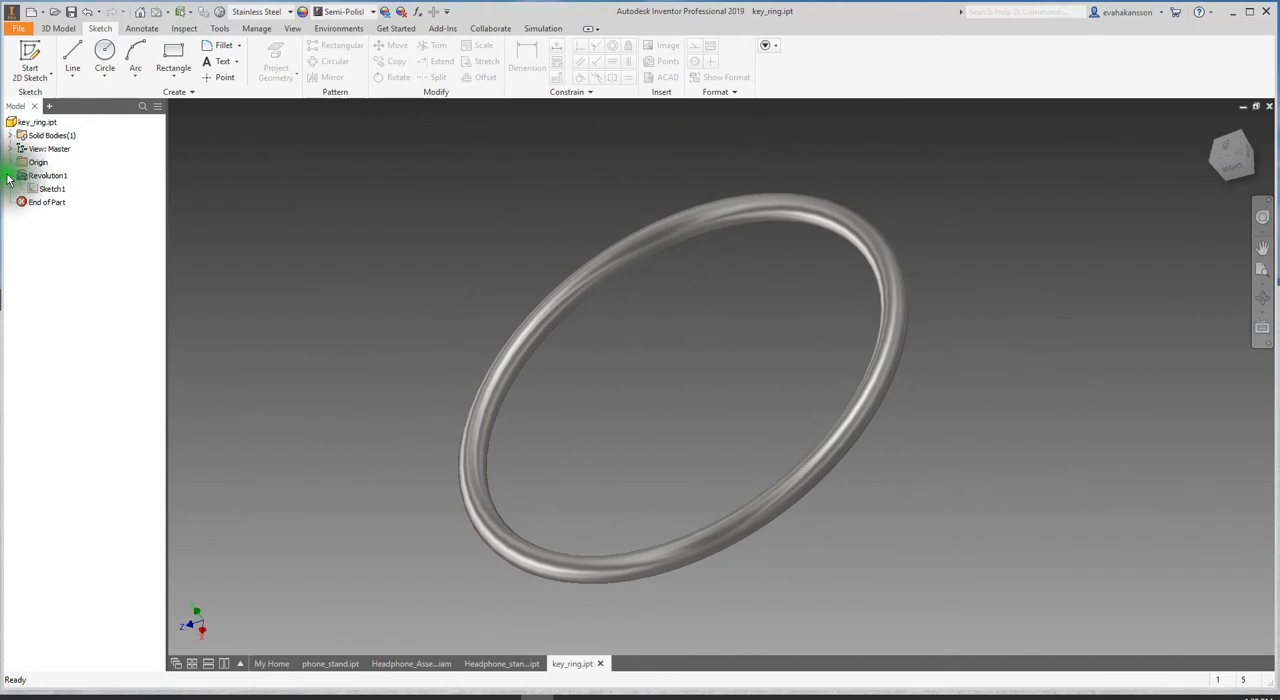
right_click(45, 189)
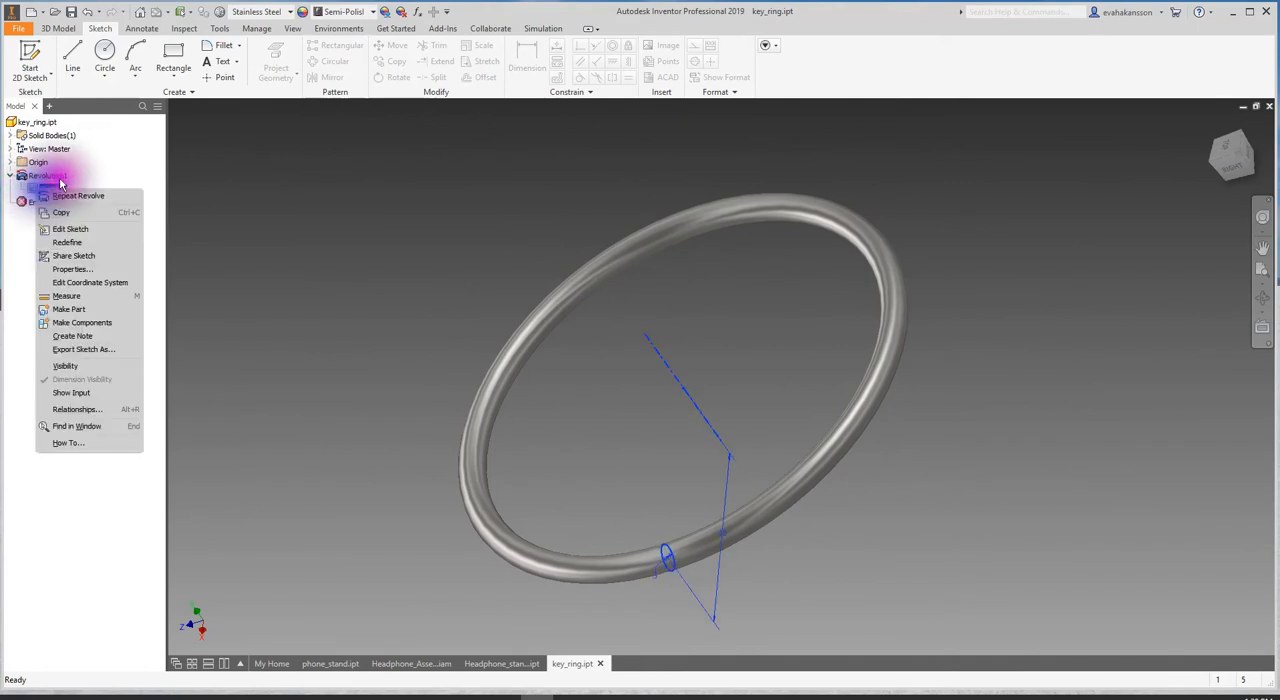
click(84, 231)
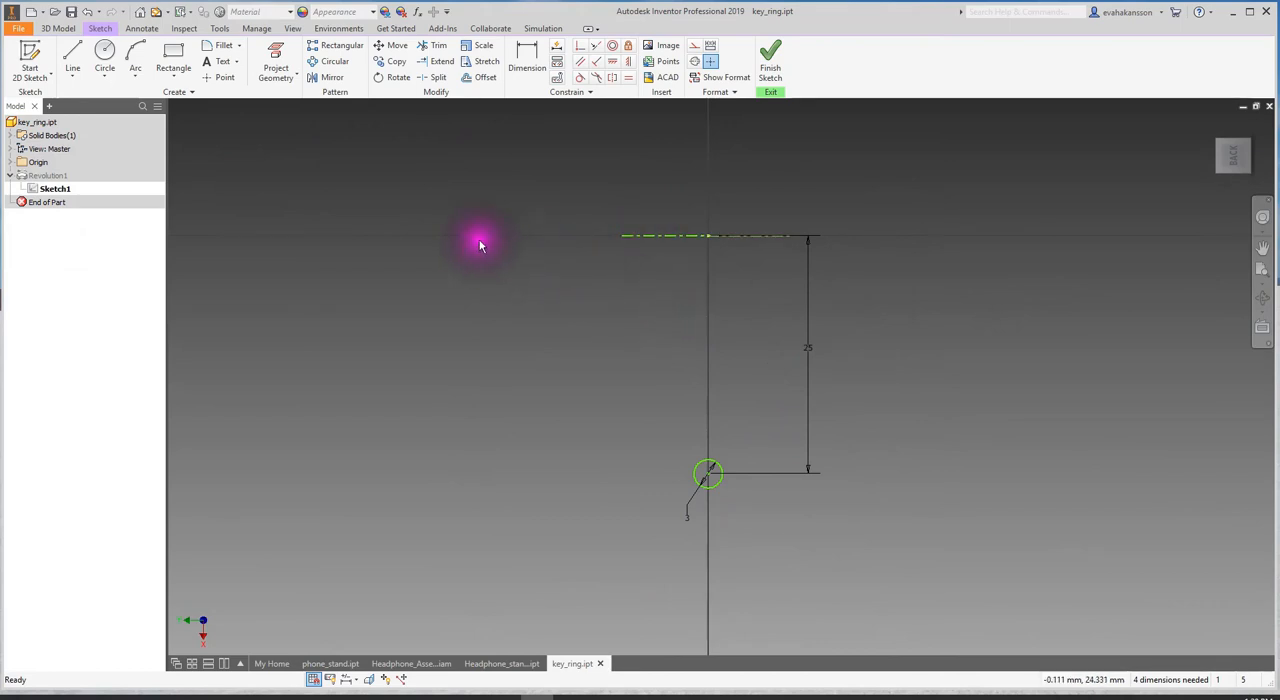
middle_drag(912, 268, 694, 294)
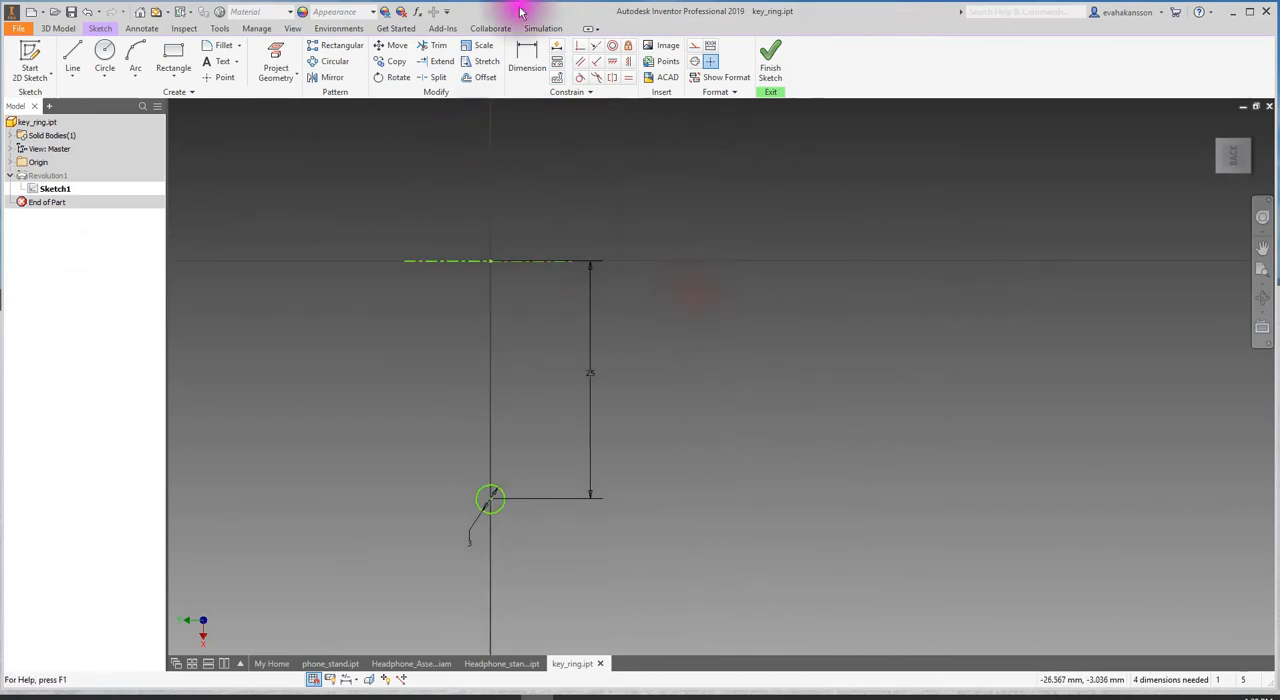
- Apply Auto Dimension with both dimensions and constraints enabled to fully constrain the sketch, and finish the sketch
click(557, 47)
click(370, 235)
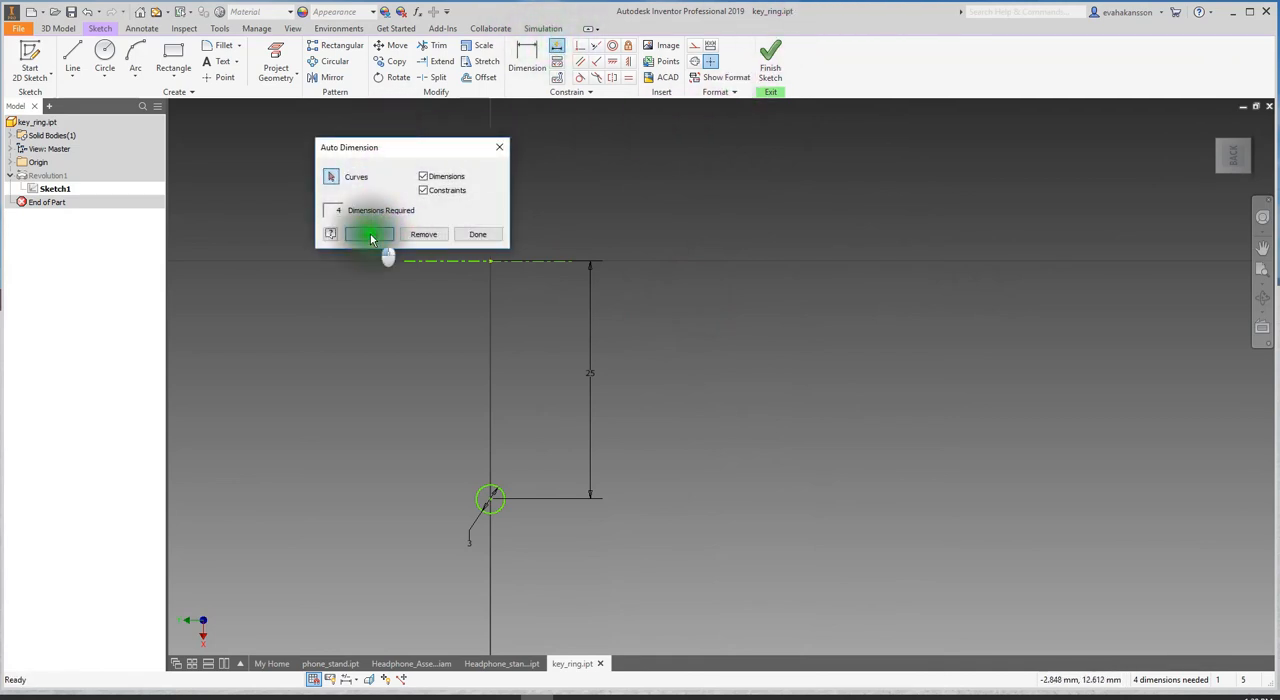
click(478, 234)
scroll(430, 288, down, 3)
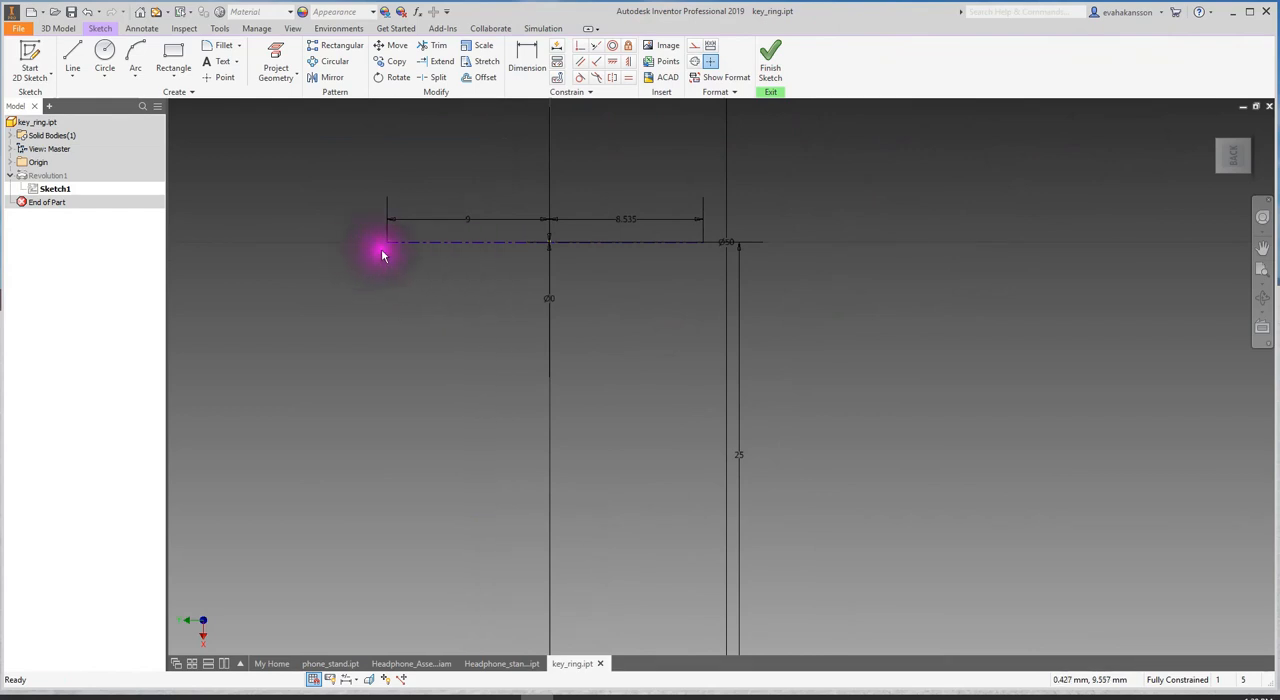
click(477, 244)
click(764, 86)
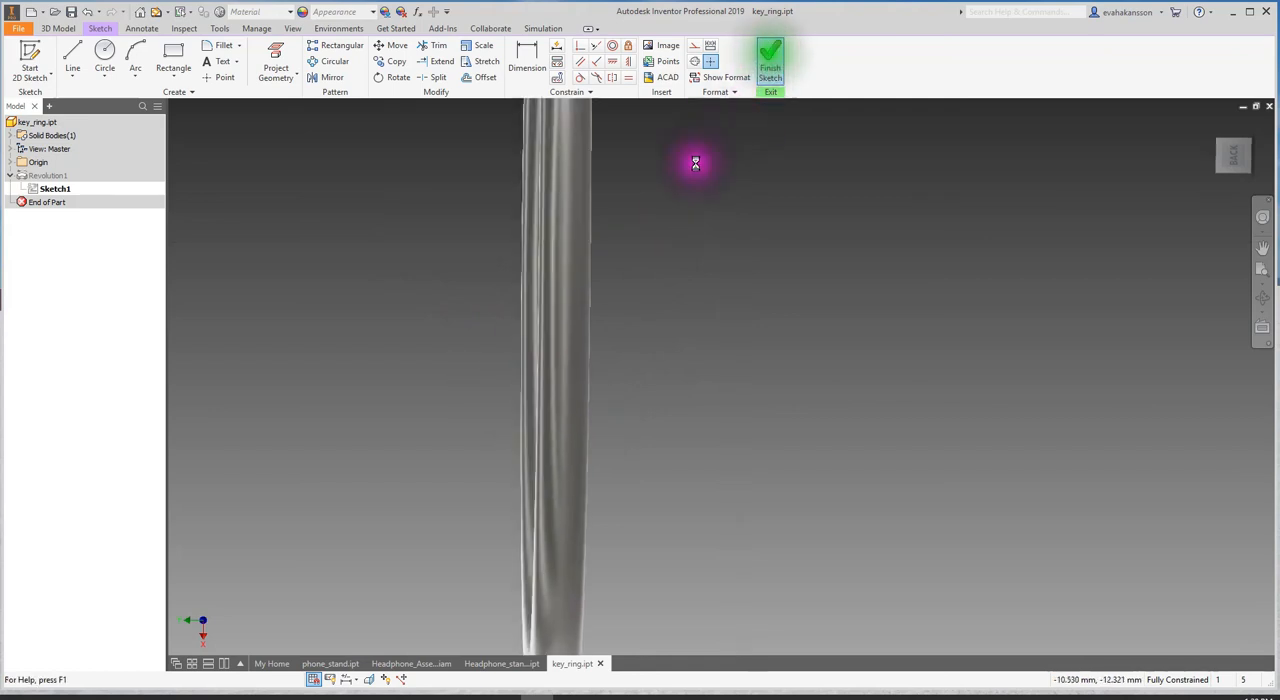